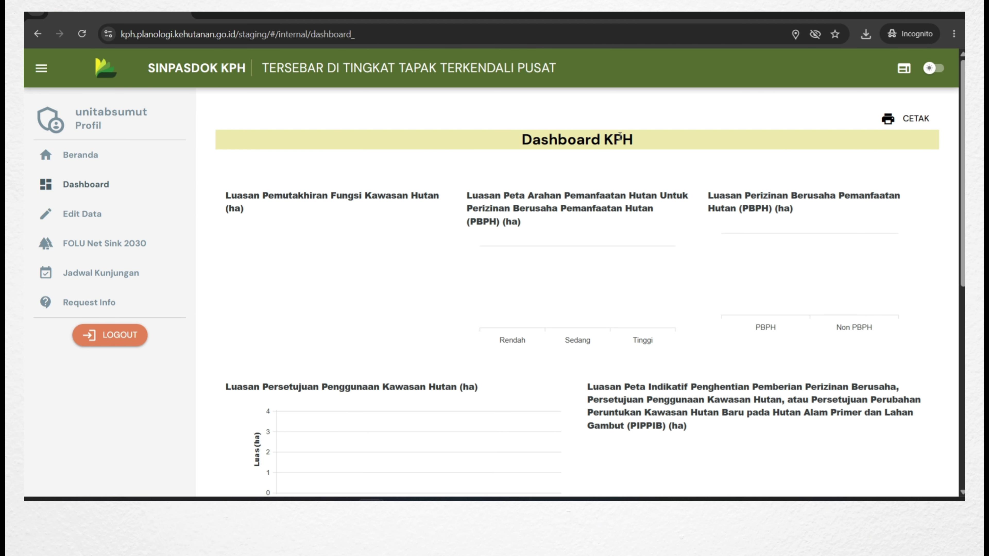
Open the Edit Data page for UNIT AB SUMUT from the left sidebar.
{"action": "left_click", "coordinate": [101, 223]}
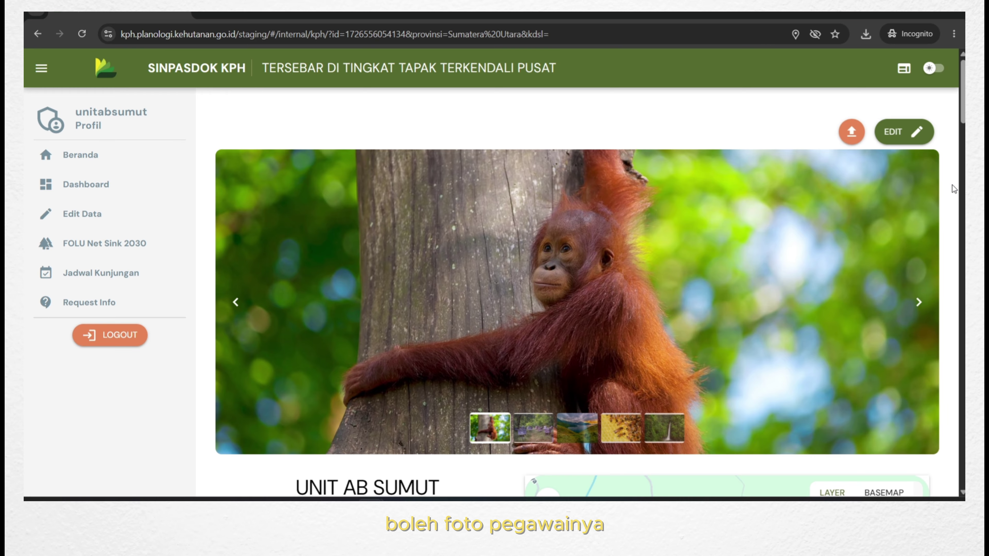
Scroll the UNIT AB SUMUT profile past the info table, map and KPH AB Indah card to the DATA UMUM tabs.
{"action": "scroll", "coordinate": [952, 185], "scroll_direction": "down", "scroll_amount": 1}
{"action": "scroll", "coordinate": [954, 184], "scroll_direction": "down", "scroll_amount": 5}
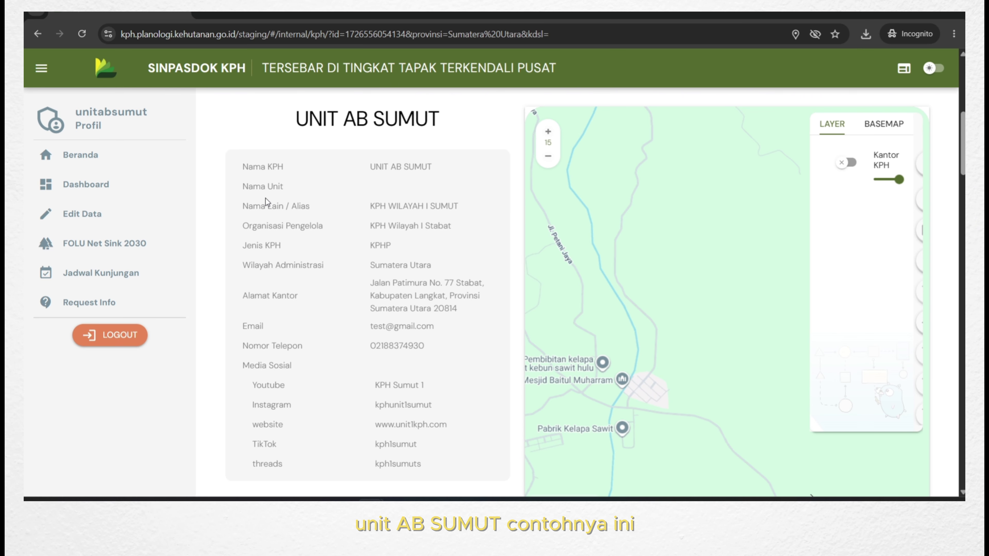
{"action": "scroll", "coordinate": [352, 240], "scroll_direction": "down", "scroll_amount": 8}
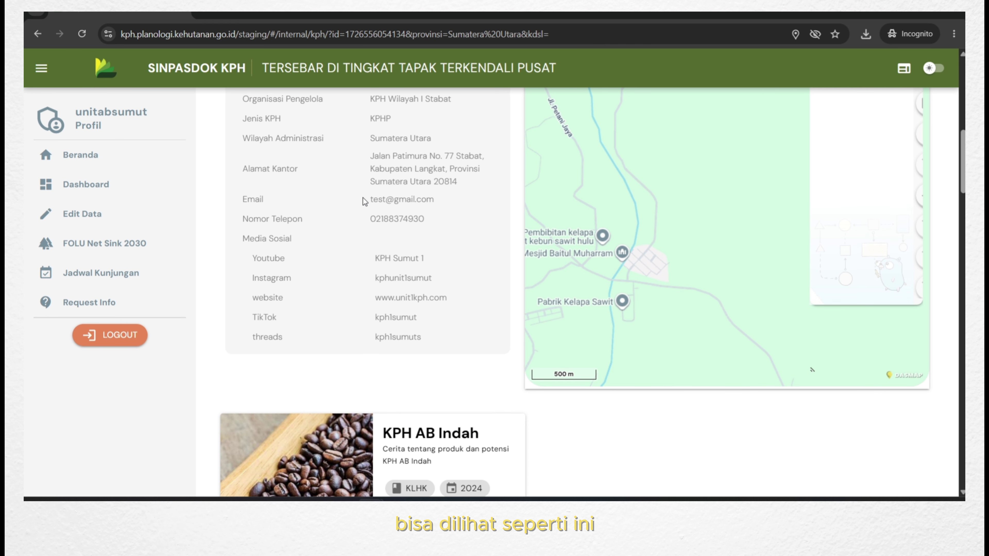
{"action": "scroll", "coordinate": [362, 197], "scroll_direction": "down", "scroll_amount": 3}
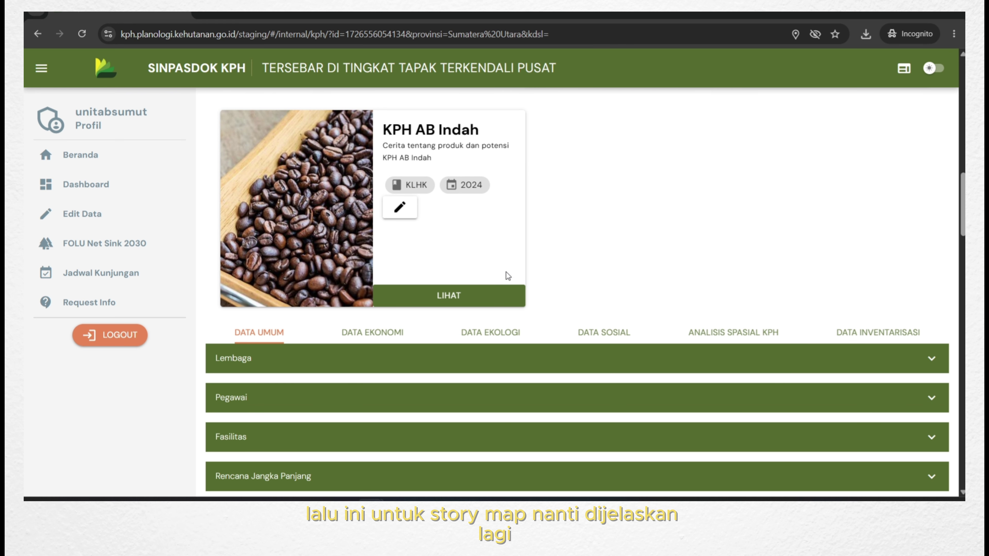
{"action": "scroll", "coordinate": [616, 258], "scroll_direction": "down", "scroll_amount": 5}
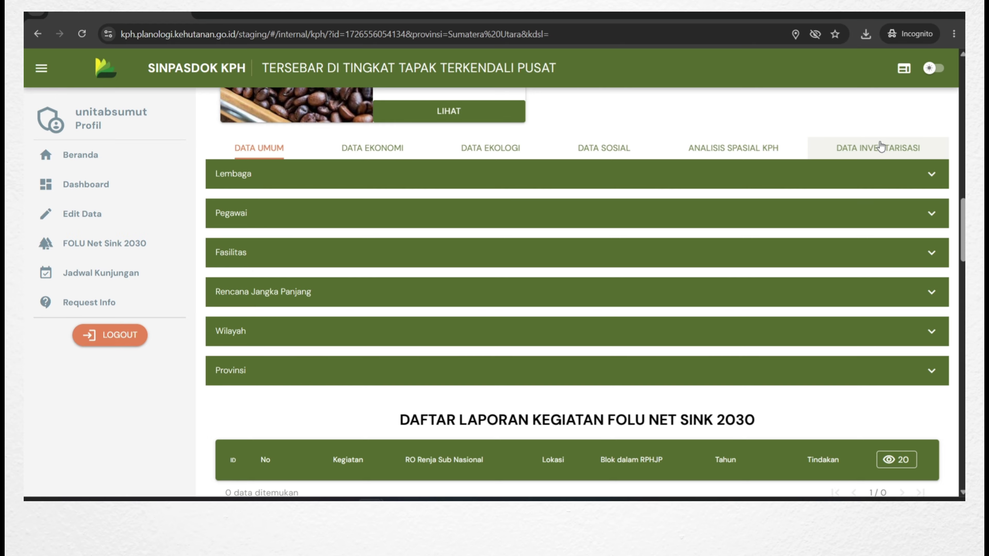
{"action": "left_click", "coordinate": [929, 174]}
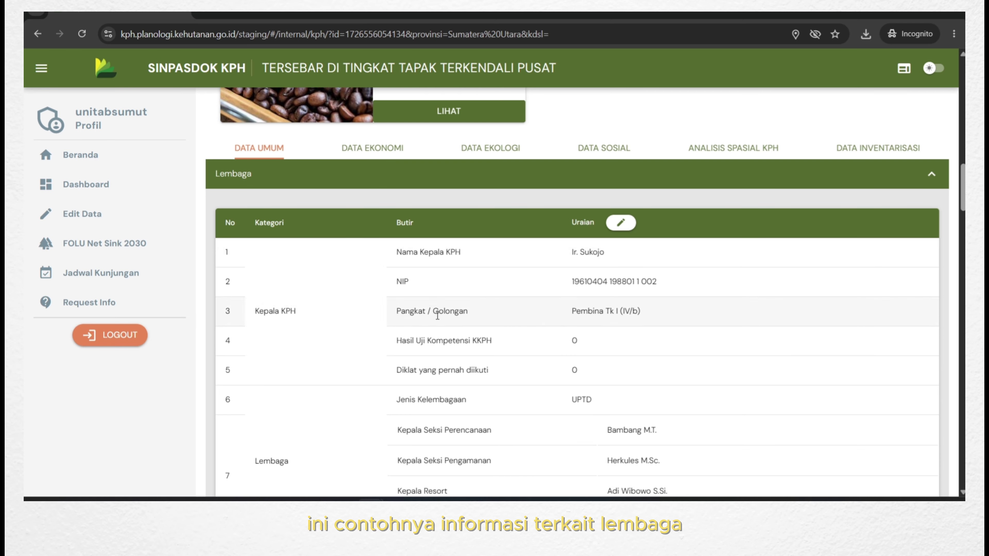
{"action": "scroll", "coordinate": [298, 326], "scroll_direction": "down", "scroll_amount": 5}
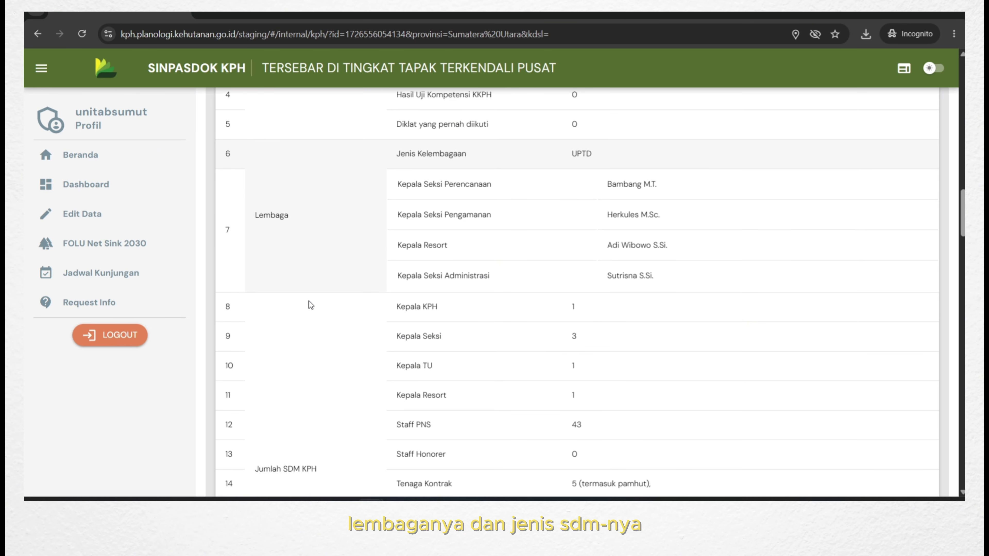
{"action": "scroll", "coordinate": [309, 301], "scroll_direction": "down", "scroll_amount": 4}
{"action": "scroll", "coordinate": [308, 301], "scroll_direction": "down", "scroll_amount": 3}
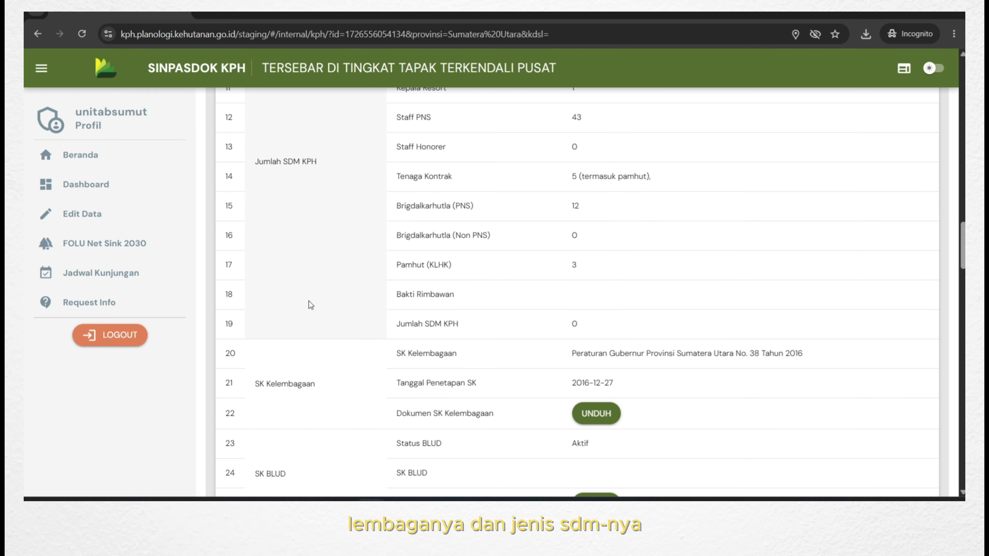
{"action": "scroll", "coordinate": [296, 370], "scroll_direction": "down", "scroll_amount": 3}
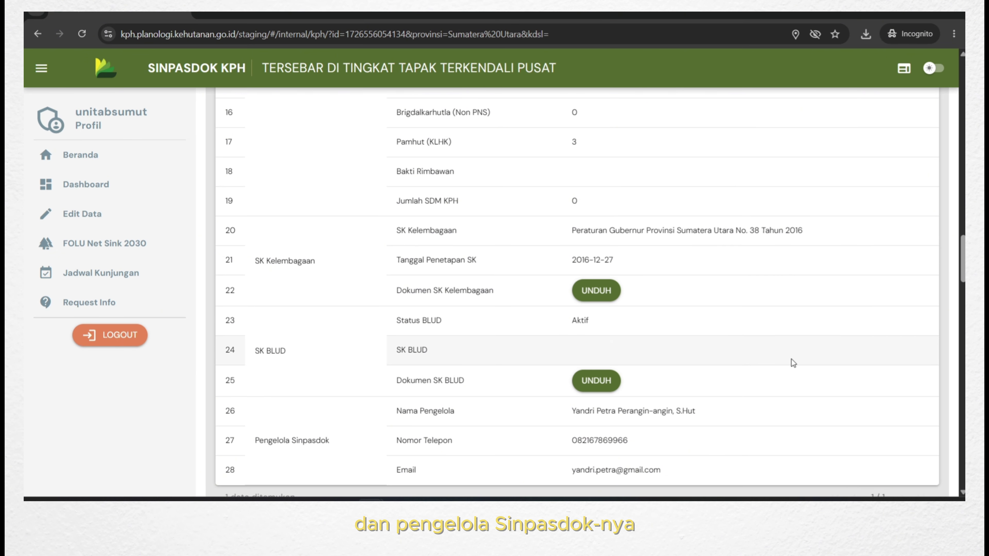
{"action": "scroll", "coordinate": [876, 356], "scroll_direction": "up", "scroll_amount": 15}
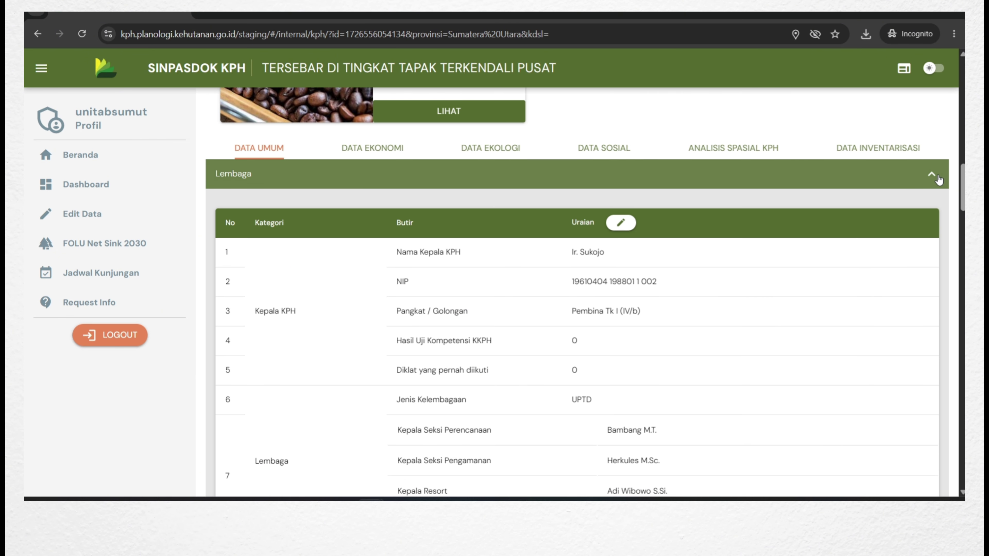
{"action": "left_click", "coordinate": [932, 174]}
{"action": "scroll", "coordinate": [448, 372], "scroll_direction": "down", "scroll_amount": 2}
{"action": "scroll", "coordinate": [389, 350], "scroll_direction": "down", "scroll_amount": 5}
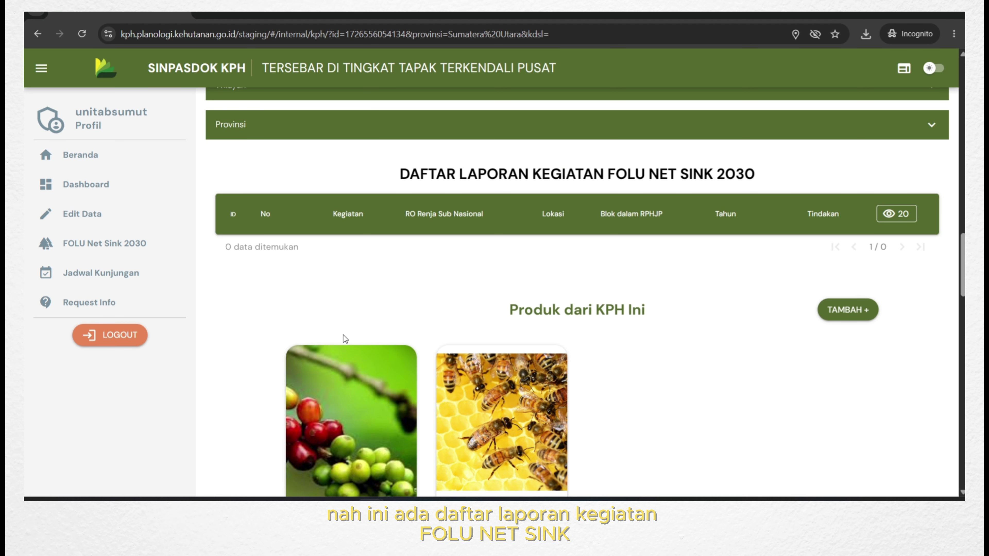
{"action": "scroll", "coordinate": [610, 303], "scroll_direction": "down", "scroll_amount": 5}
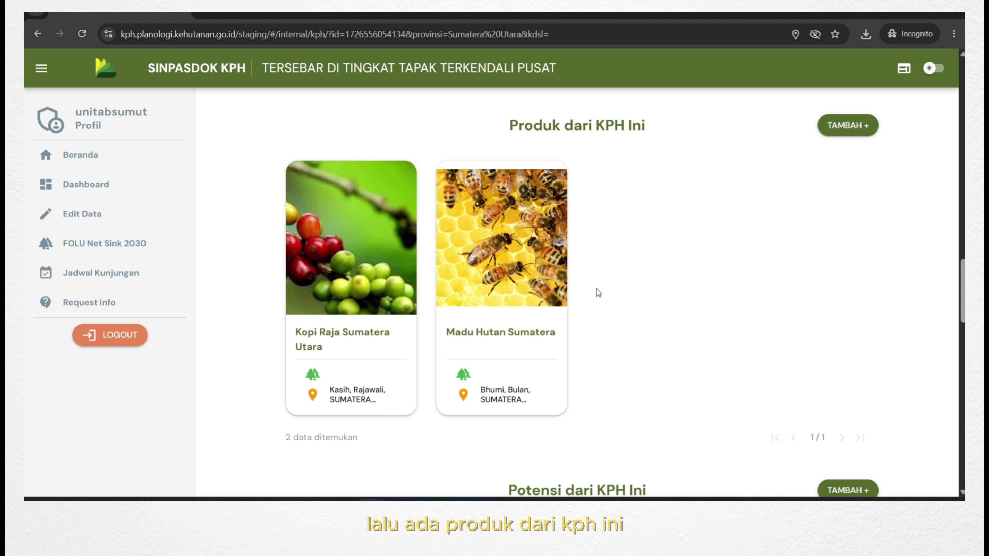
{"action": "scroll", "coordinate": [608, 268], "scroll_direction": "down", "scroll_amount": 15}
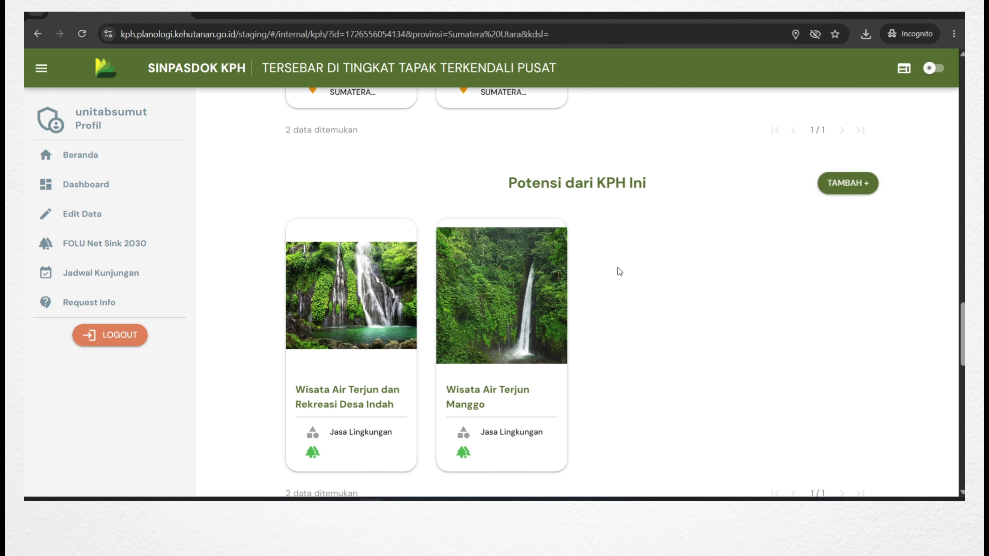
{"action": "scroll", "coordinate": [684, 272], "scroll_direction": "down", "scroll_amount": 12}
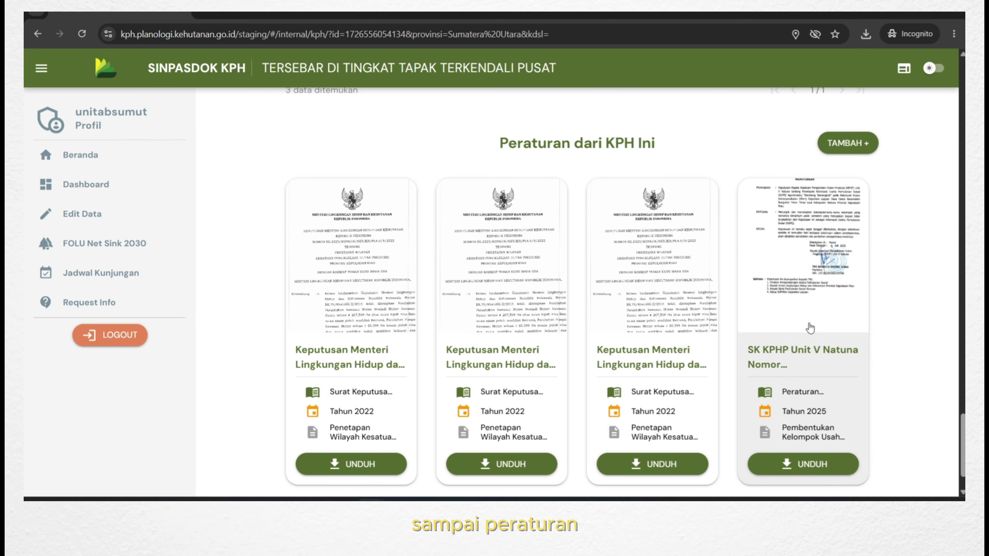
{"action": "scroll", "coordinate": [900, 334], "scroll_direction": "down", "scroll_amount": 2}
{"action": "scroll", "coordinate": [901, 333], "scroll_direction": "up", "scroll_amount": 11}
{"action": "scroll", "coordinate": [906, 336], "scroll_direction": "up", "scroll_amount": 20}
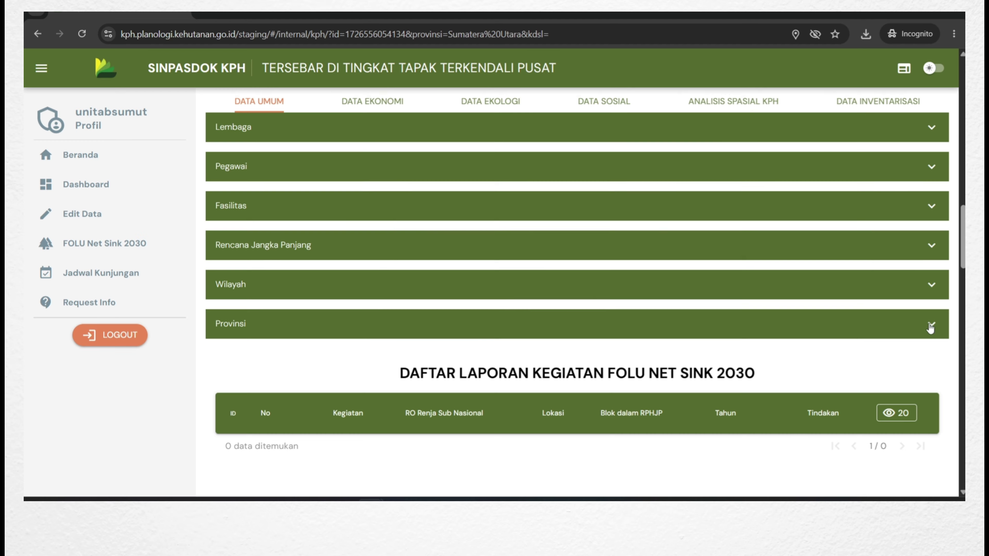
Scroll through the profile and back up to the five-photo banner with the upload and EDIT buttons.
{"action": "scroll", "coordinate": [950, 324], "scroll_direction": "up", "scroll_amount": 12}
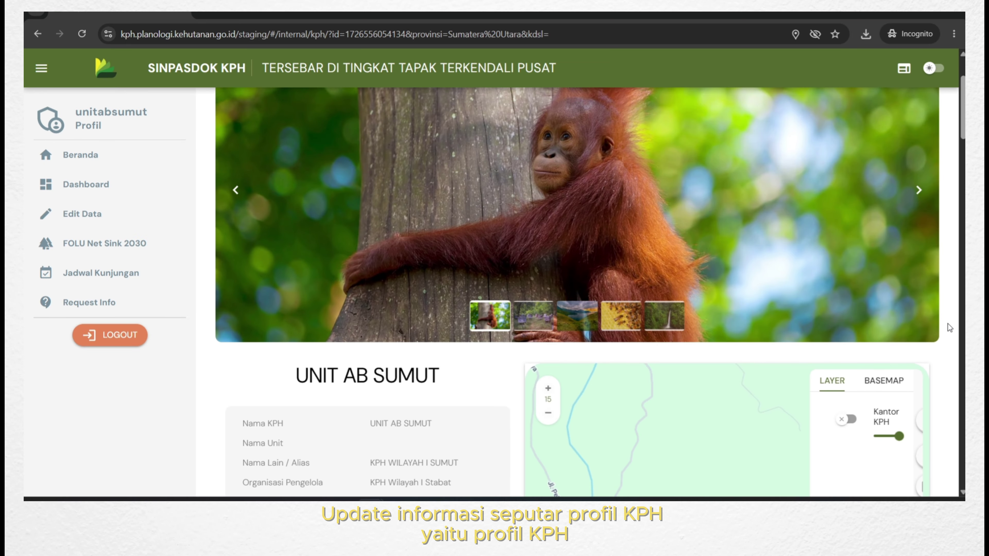
{"action": "scroll", "coordinate": [891, 320], "scroll_direction": "up", "scroll_amount": 3}
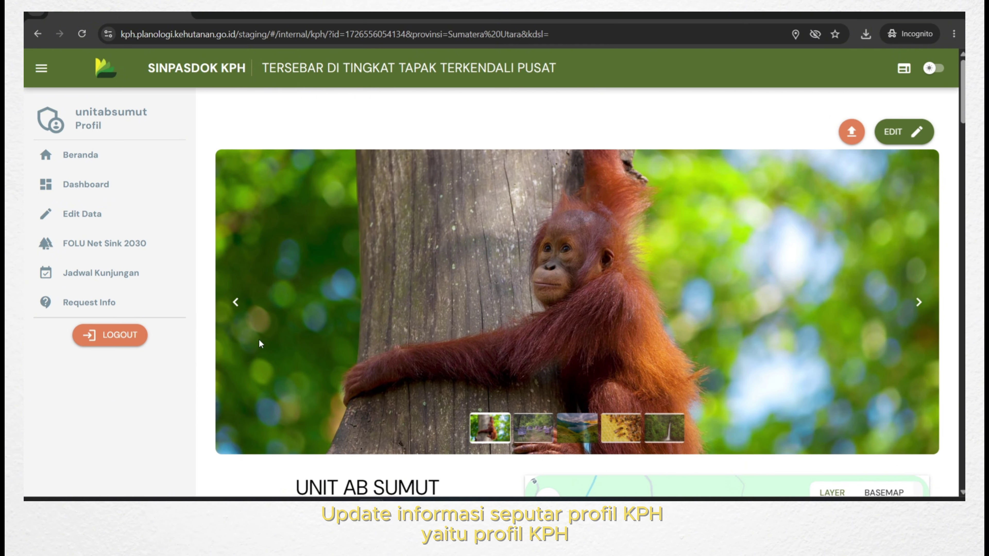
{"action": "scroll", "coordinate": [306, 331], "scroll_direction": "down", "scroll_amount": 2}
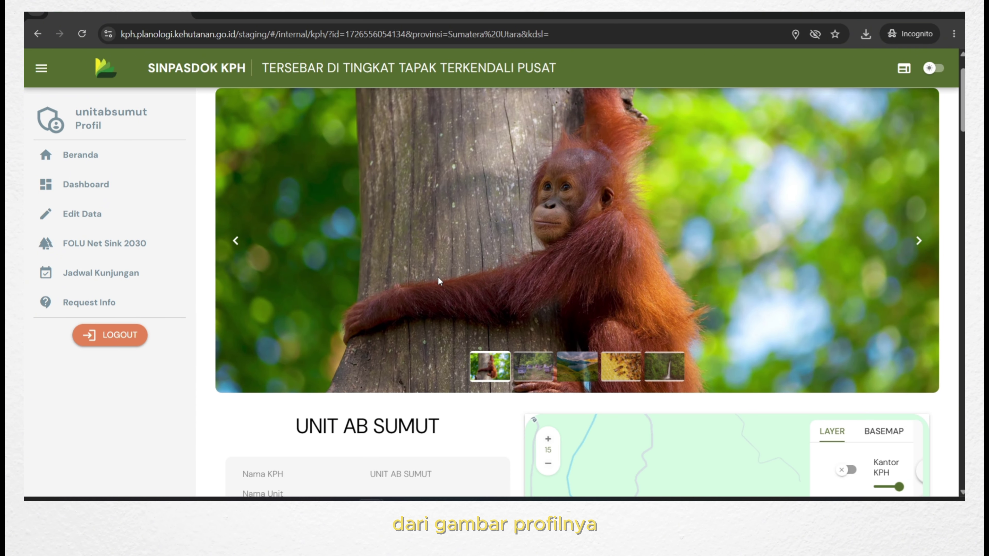
{"action": "scroll", "coordinate": [438, 276], "scroll_direction": "down", "scroll_amount": 8}
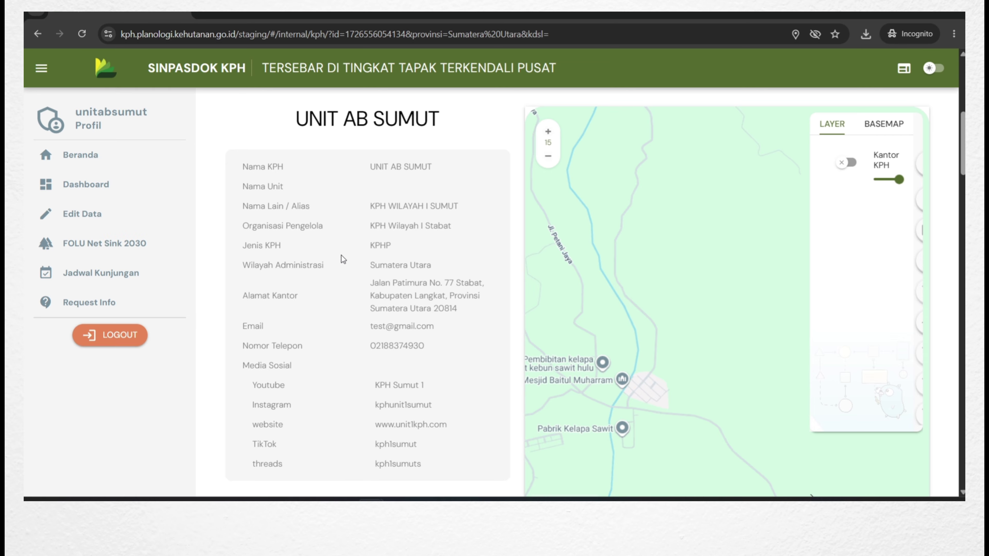
{"action": "scroll", "coordinate": [341, 250], "scroll_direction": "down", "scroll_amount": 2}
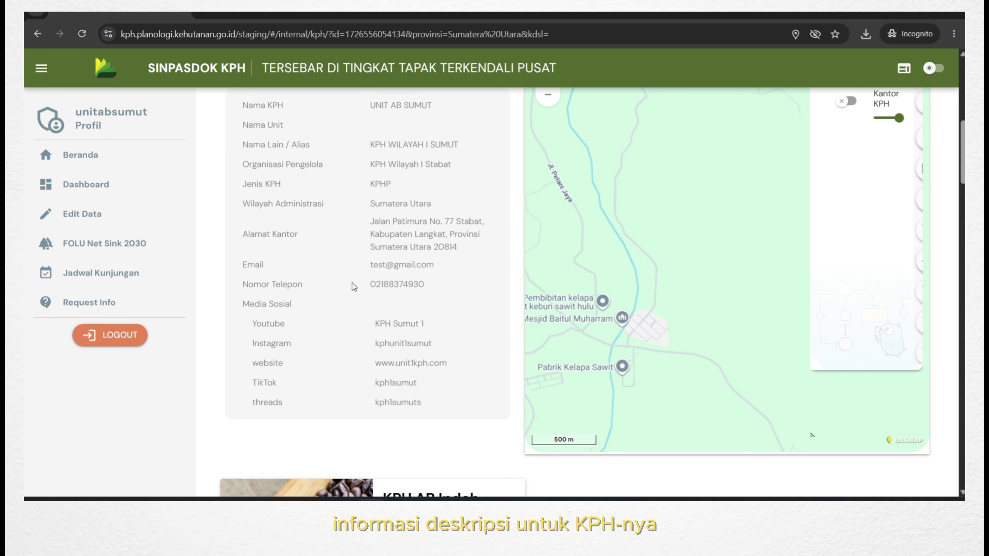
{"action": "scroll", "coordinate": [353, 283], "scroll_direction": "down", "scroll_amount": 14}
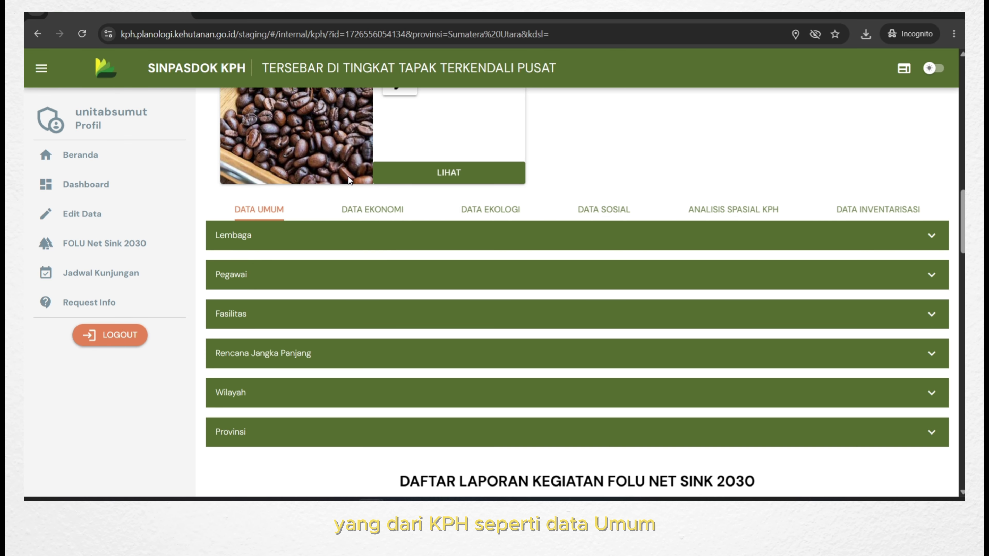
{"action": "scroll", "coordinate": [882, 181], "scroll_direction": "up", "scroll_amount": 20}
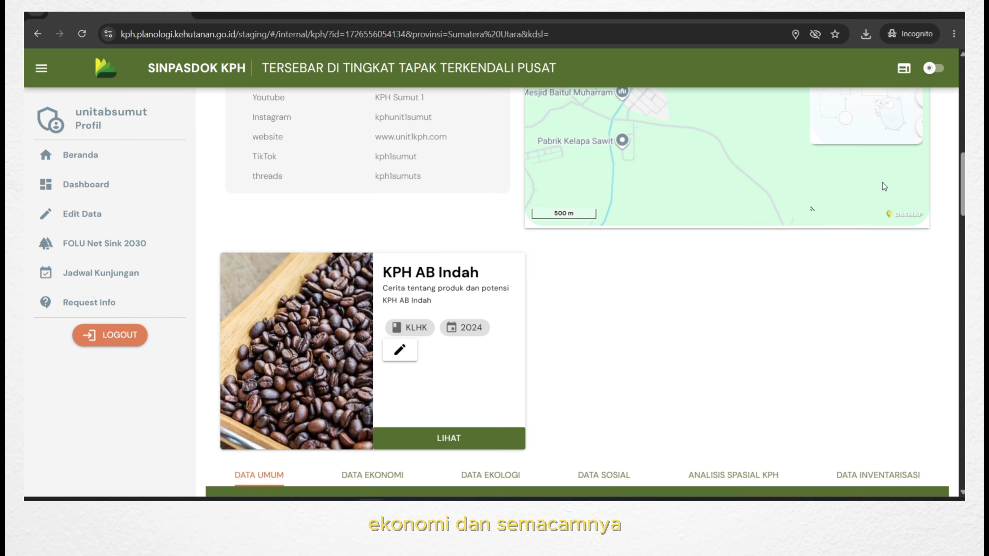
{"action": "scroll", "coordinate": [882, 182], "scroll_direction": "up", "scroll_amount": 4}
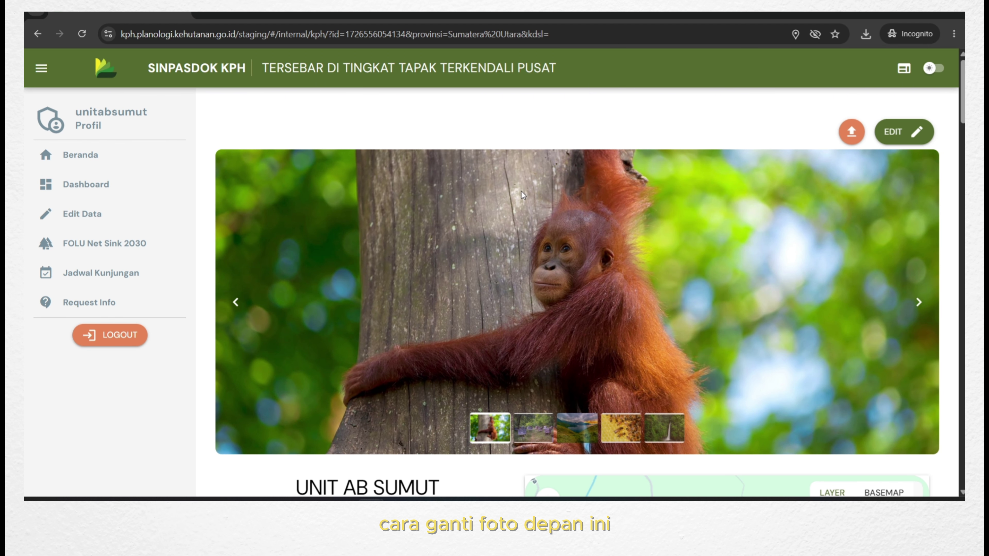
Open the Ubah Data KPH form, close it without changes, then reopen it.
{"action": "left_click", "coordinate": [916, 136]}
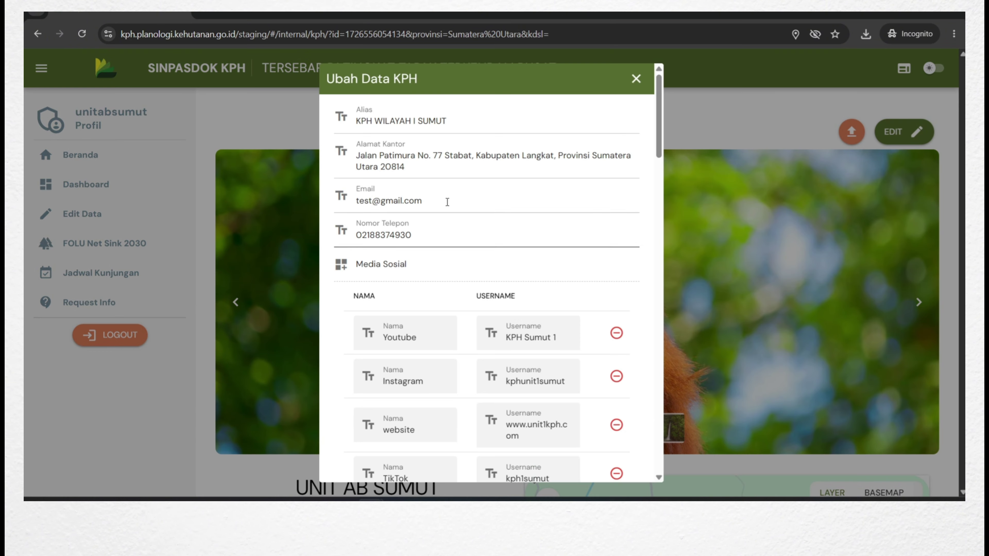
{"action": "scroll", "coordinate": [471, 283], "scroll_direction": "down", "scroll_amount": 15}
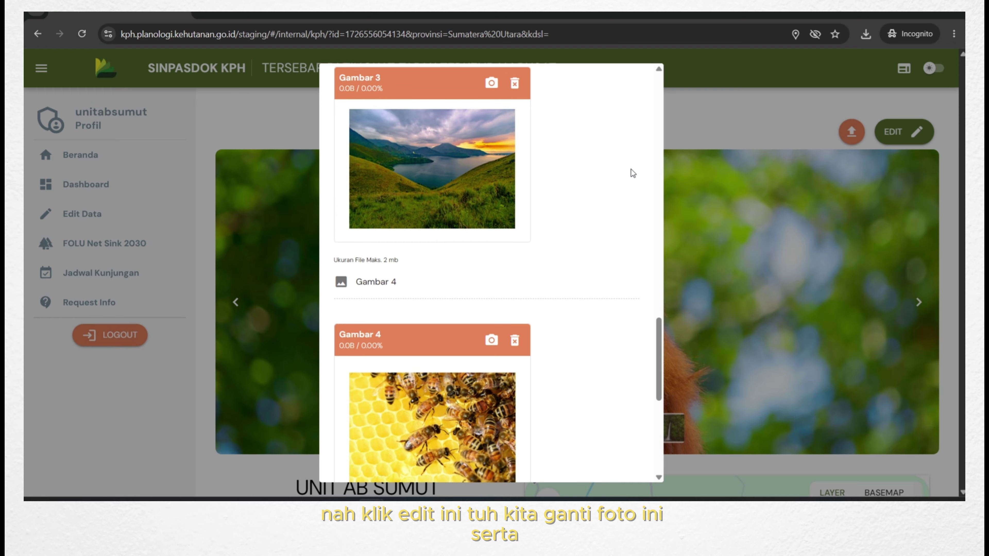
{"action": "scroll", "coordinate": [643, 155], "scroll_direction": "up", "scroll_amount": 15}
{"action": "left_click", "coordinate": [637, 78]}
{"action": "scroll", "coordinate": [239, 284], "scroll_direction": "down", "scroll_amount": 10}
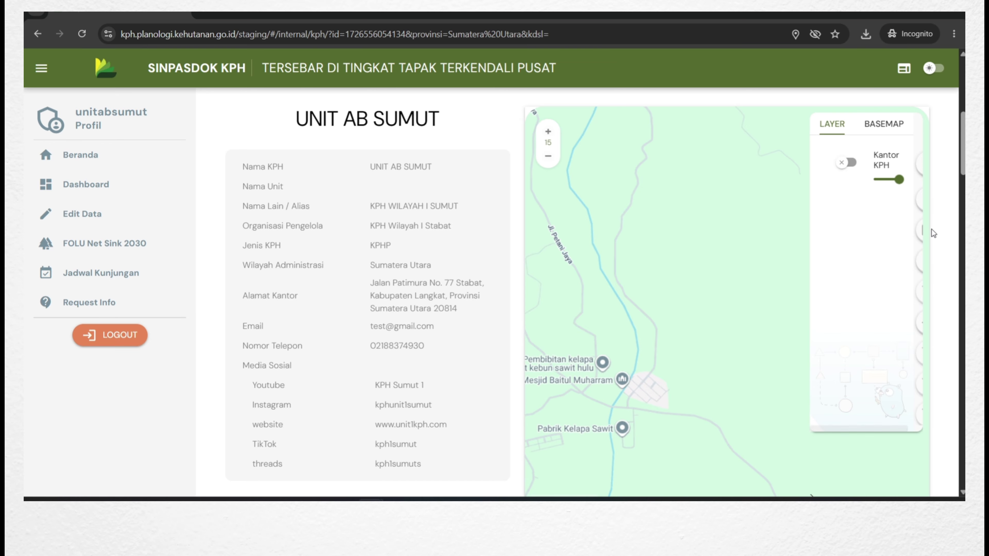
{"action": "scroll", "coordinate": [940, 234], "scroll_direction": "up", "scroll_amount": 8}
{"action": "left_click", "coordinate": [920, 131]}
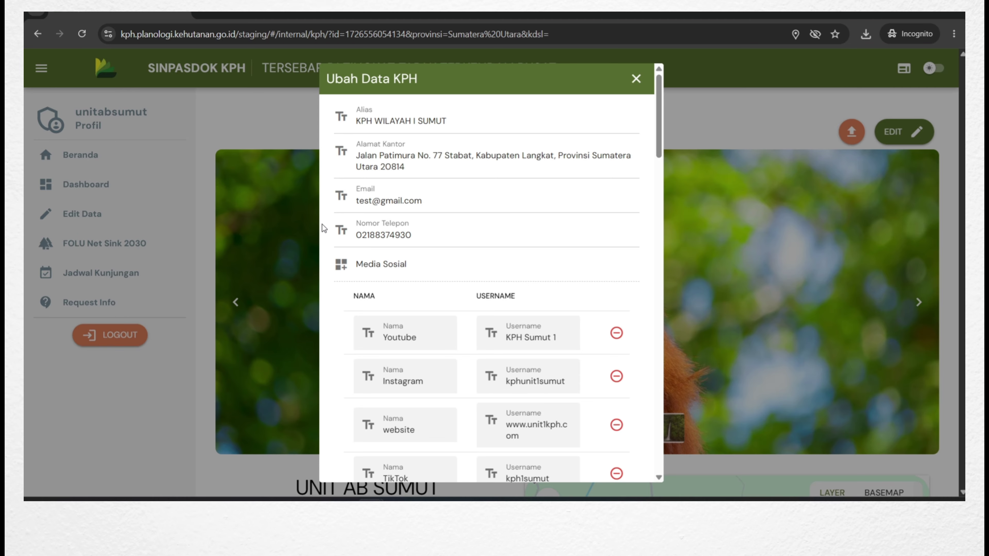
Change the alias from SUMUT to STABAT and the office address to Jalan Imam Bonjol No. 56.
{"action": "double_click", "coordinate": [433, 121]}
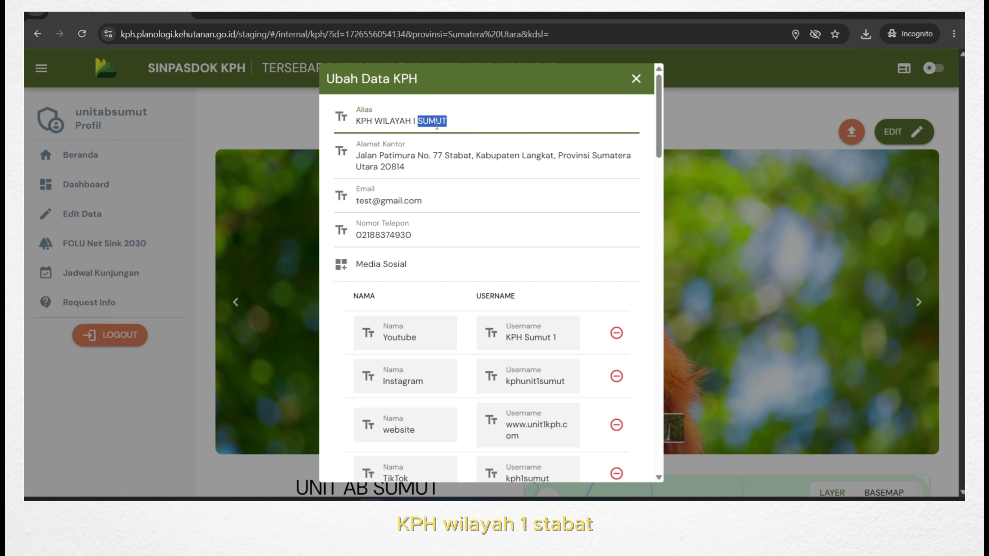
{"action": "type", "text": "STABAT"}
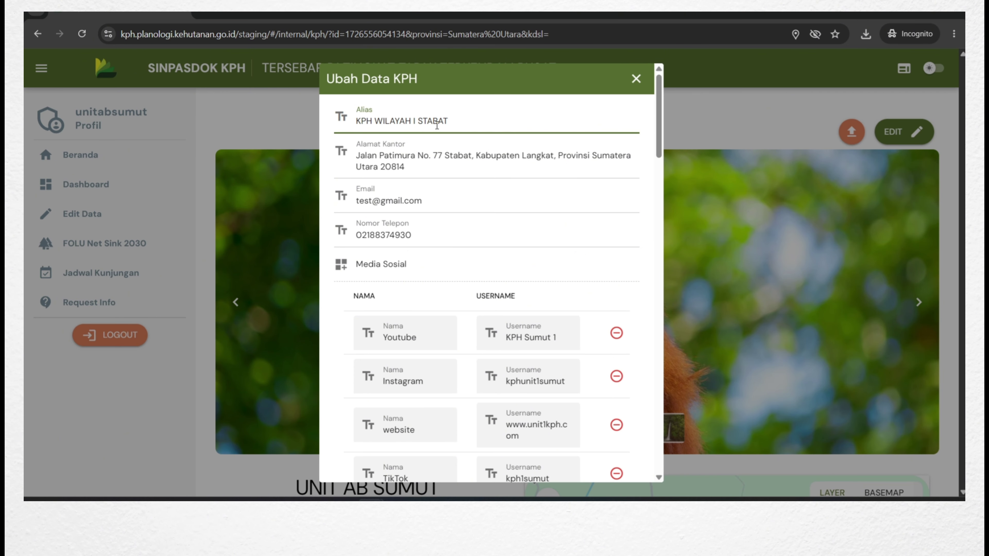
{"action": "double_click", "coordinate": [396, 156]}
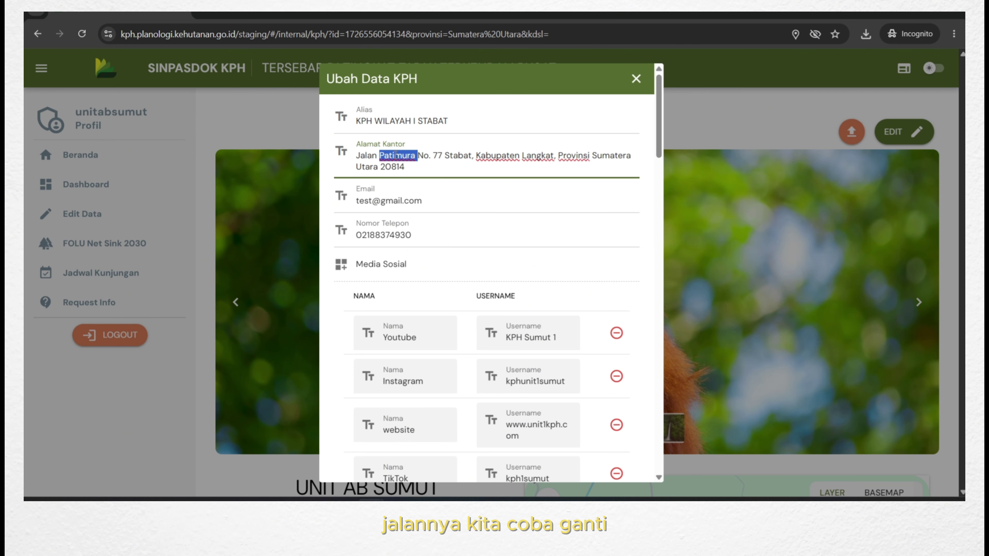
{"action": "type", "text": "Imam "}
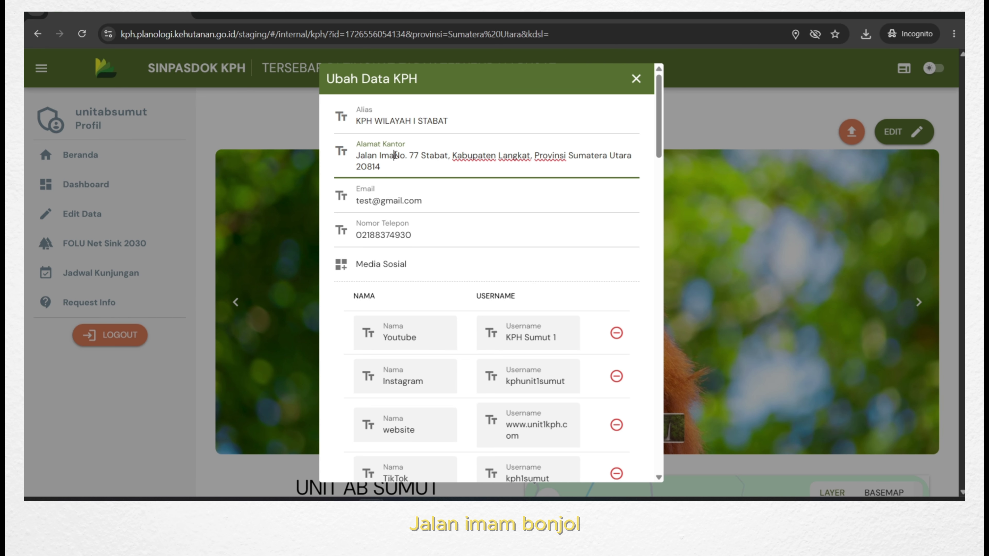
{"action": "type", "text": "Bonjol"}
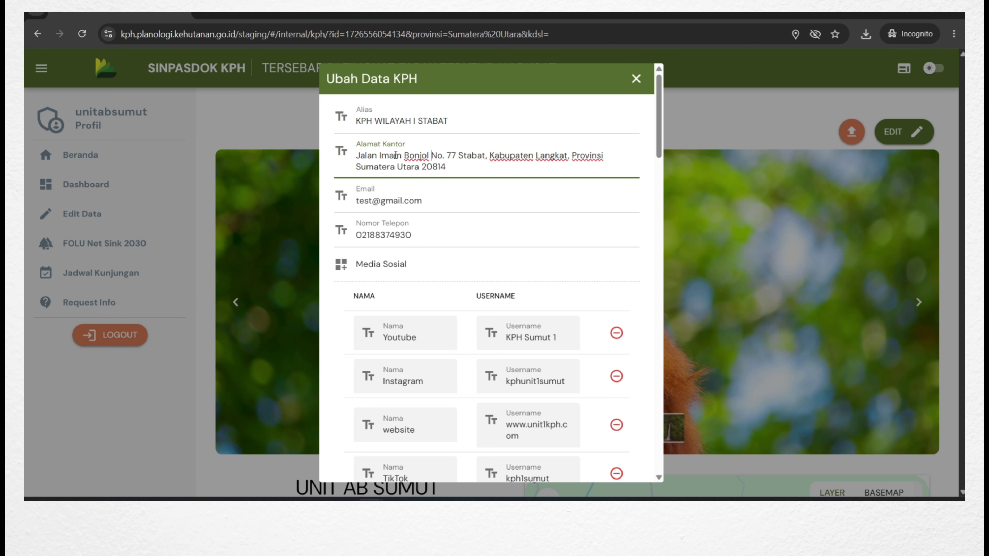
{"action": "double_click", "coordinate": [452, 156]}
{"action": "type", "text": "56"}
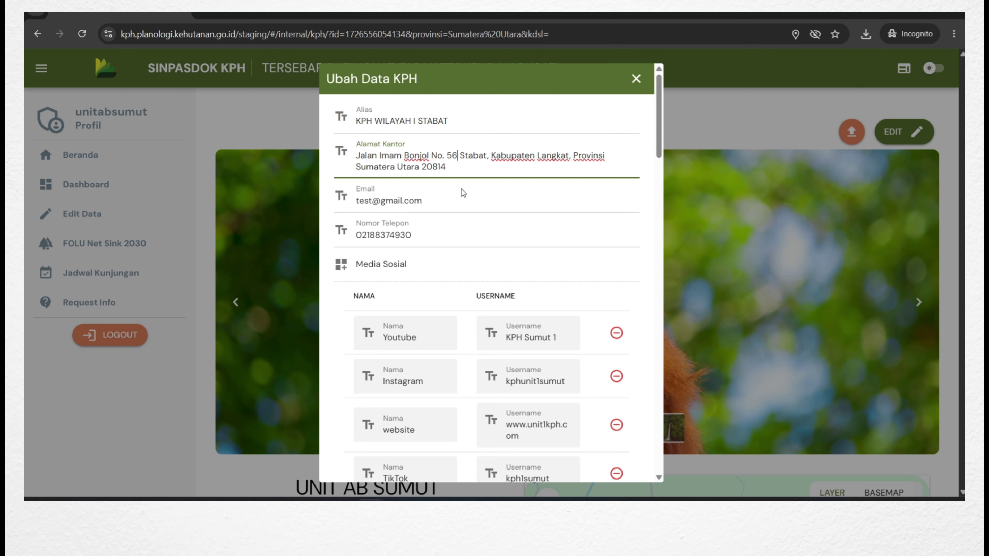
Replace the name part of the e-mail address and retype the office phone number.
{"action": "left_click", "coordinate": [371, 206]}
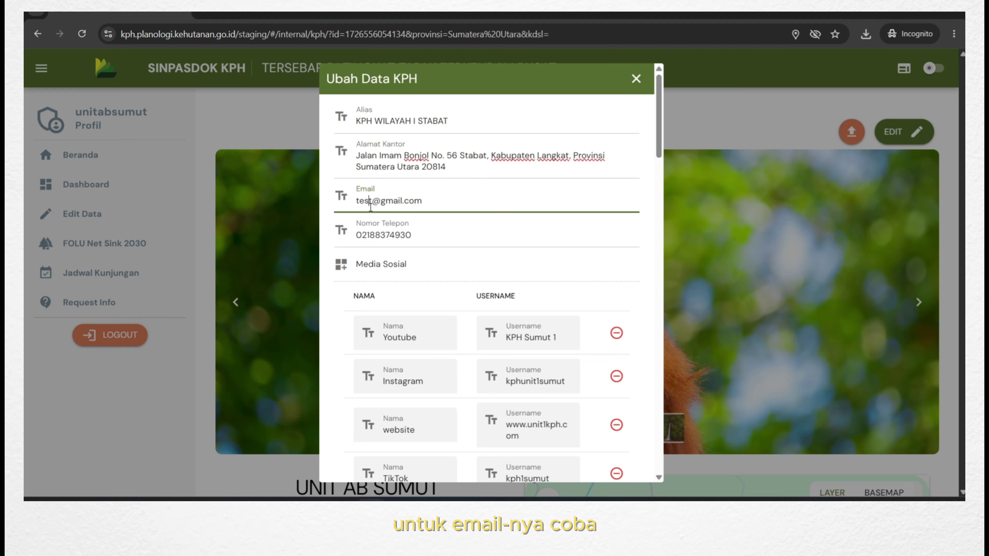
{"action": "double_click", "coordinate": [373, 206]}
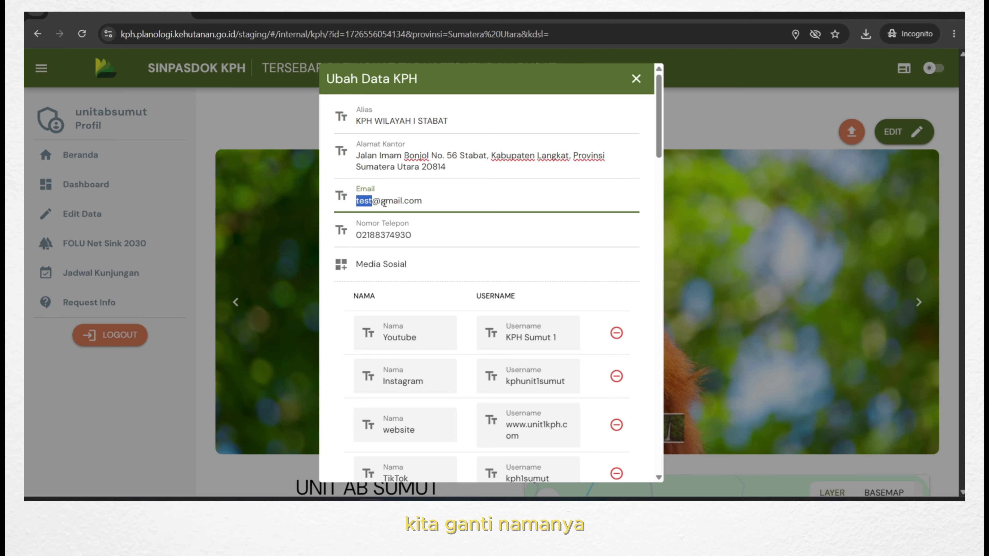
{"action": "type", "text": "stabat"}
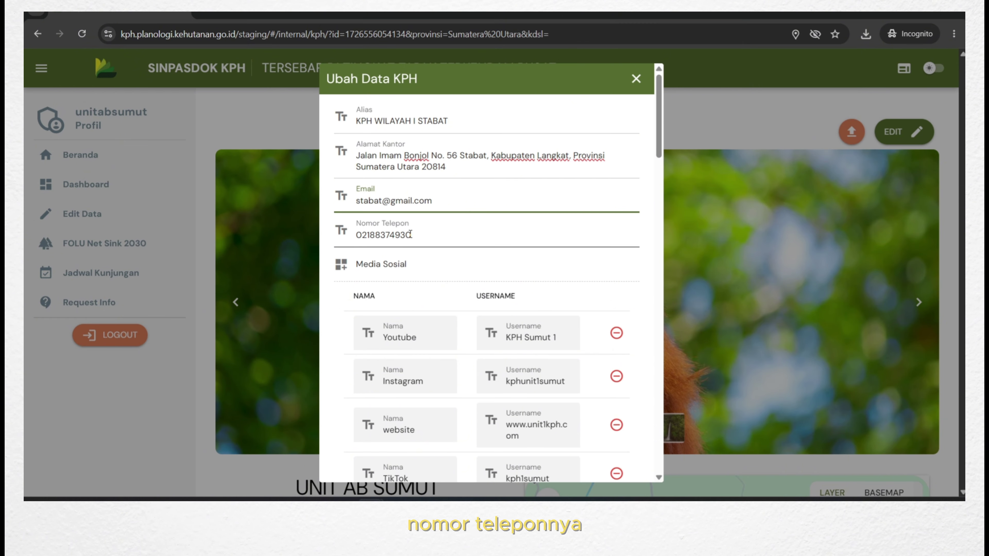
{"action": "left_click_drag", "start_coordinate": [411, 234], "coordinate": [354, 237]}
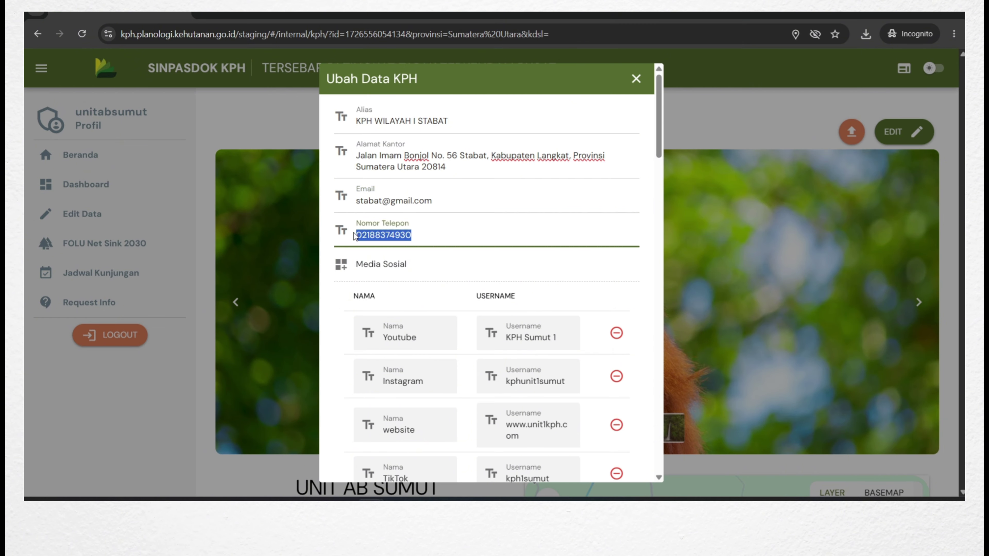
{"action": "type", "text": "08139203"}
{"action": "key", "text": "ctrl+a"}
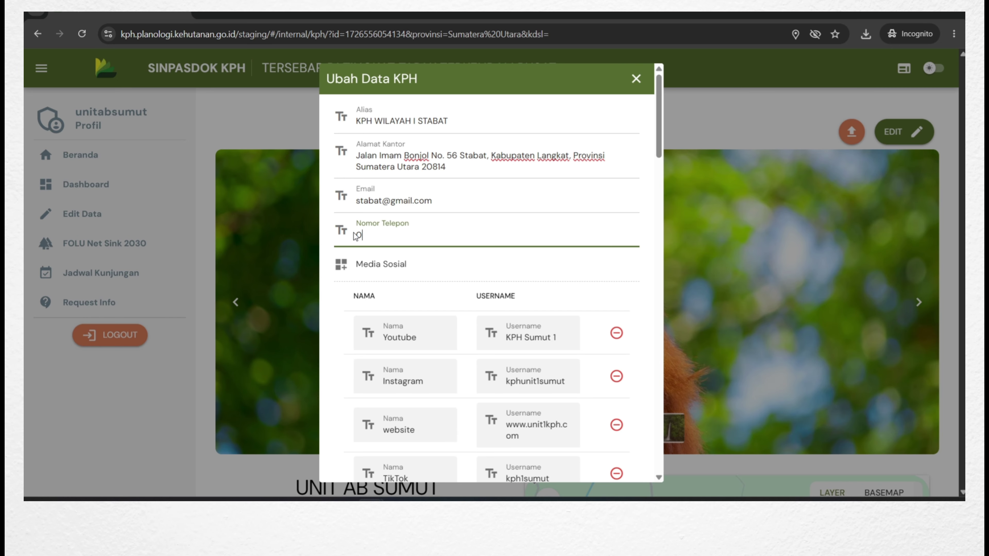
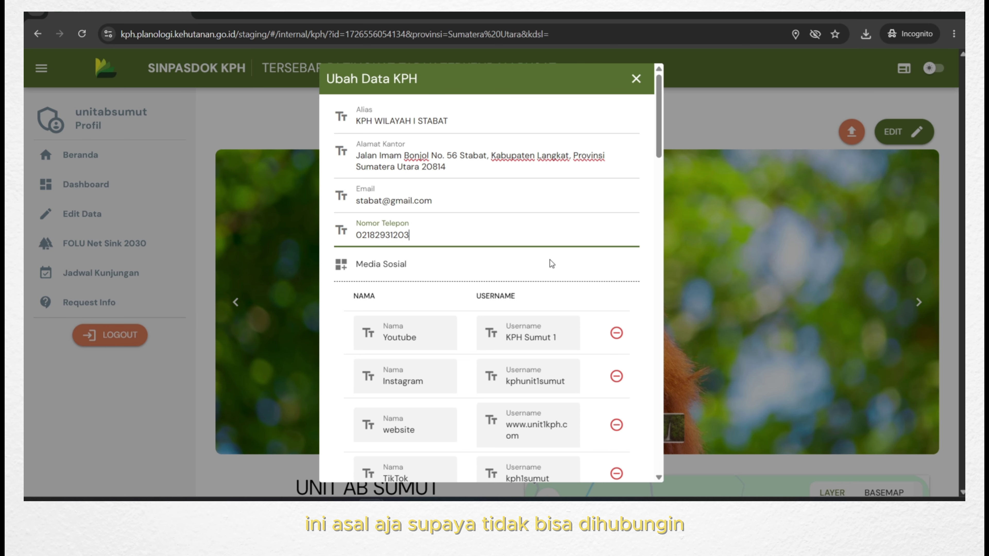
Delete the old threads social media entry and add a new empty entry.
{"action": "scroll", "coordinate": [549, 259], "scroll_direction": "down", "scroll_amount": 3}
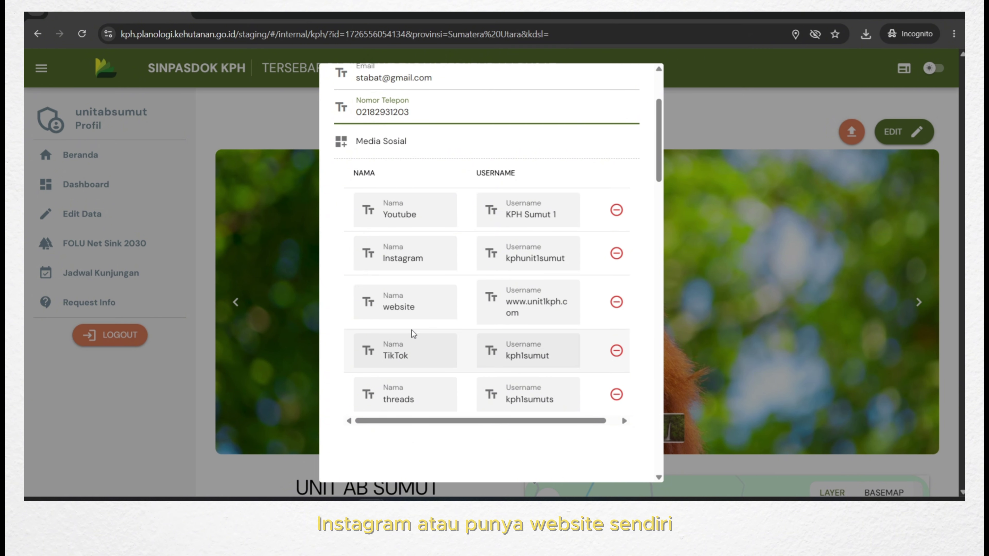
{"action": "scroll", "coordinate": [423, 372], "scroll_direction": "down", "scroll_amount": 2}
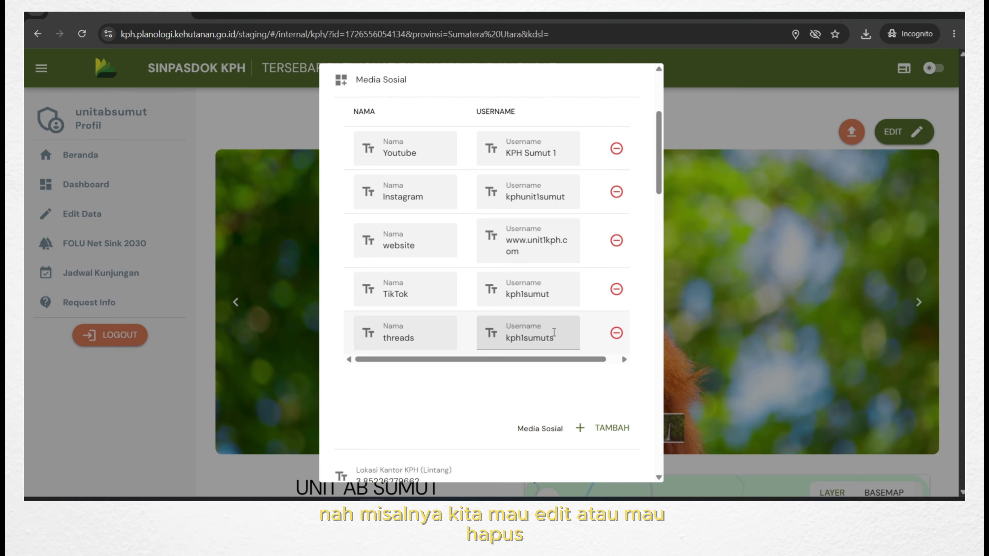
{"action": "scroll", "coordinate": [454, 289], "scroll_direction": "up", "scroll_amount": 1}
{"action": "scroll", "coordinate": [454, 289], "scroll_direction": "up", "scroll_amount": 1}
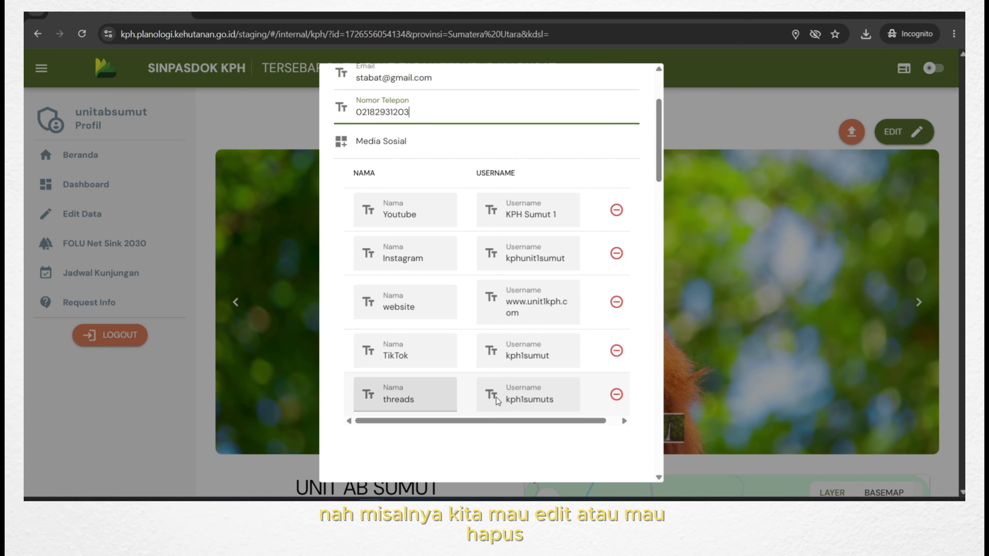
{"action": "left_click", "coordinate": [617, 394]}
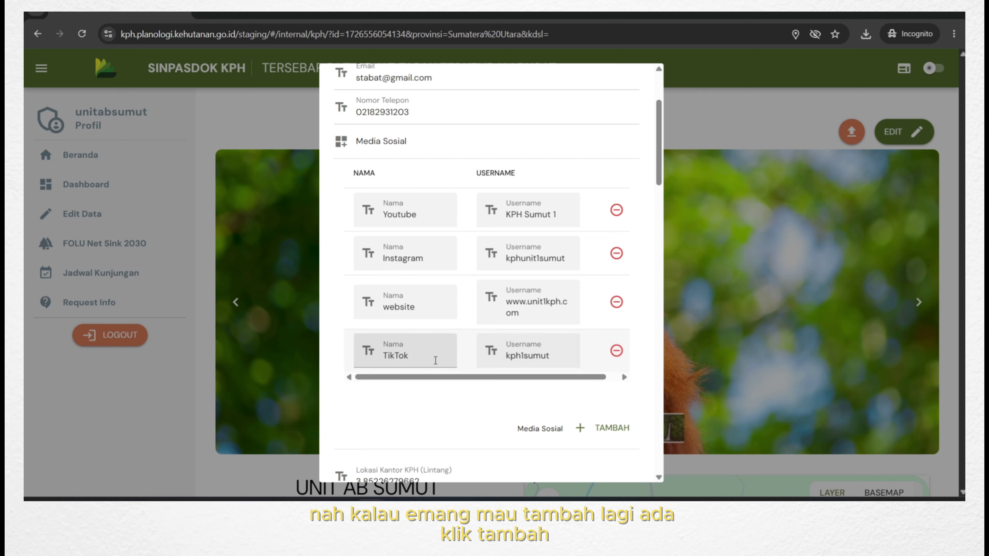
{"action": "left_click", "coordinate": [603, 430]}
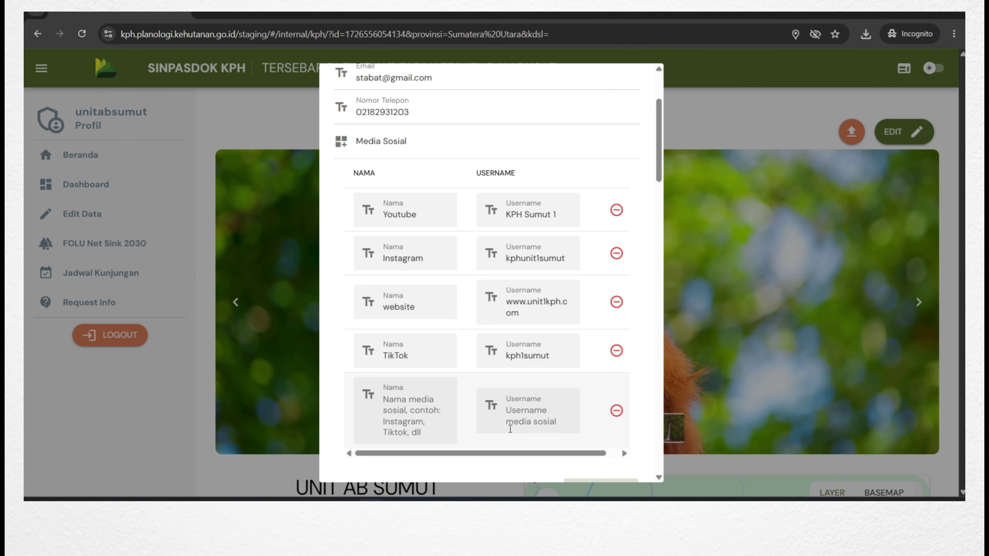
Edit the TikTok username, replacing part of it with 's'.
{"action": "left_click", "coordinate": [418, 419]}
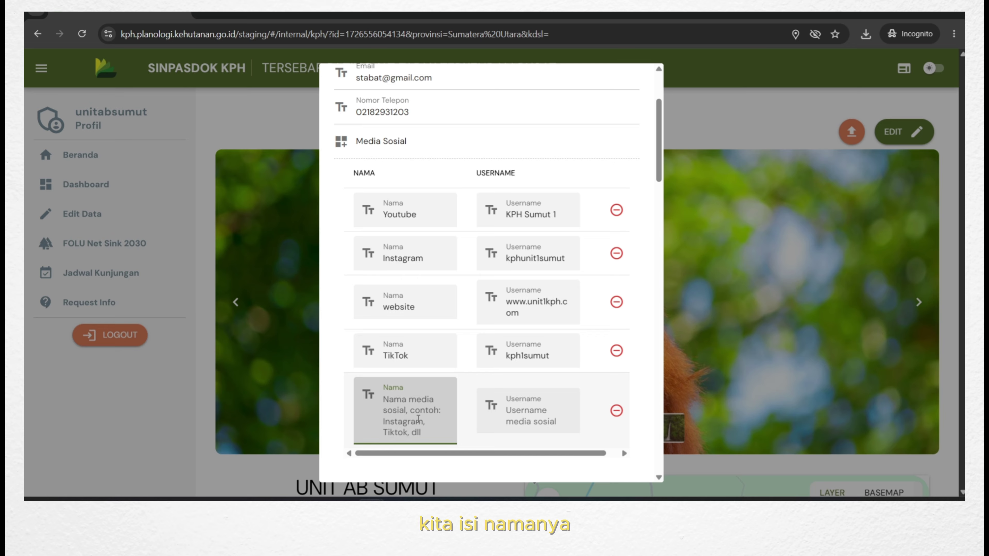
{"action": "left_click", "coordinate": [418, 358]}
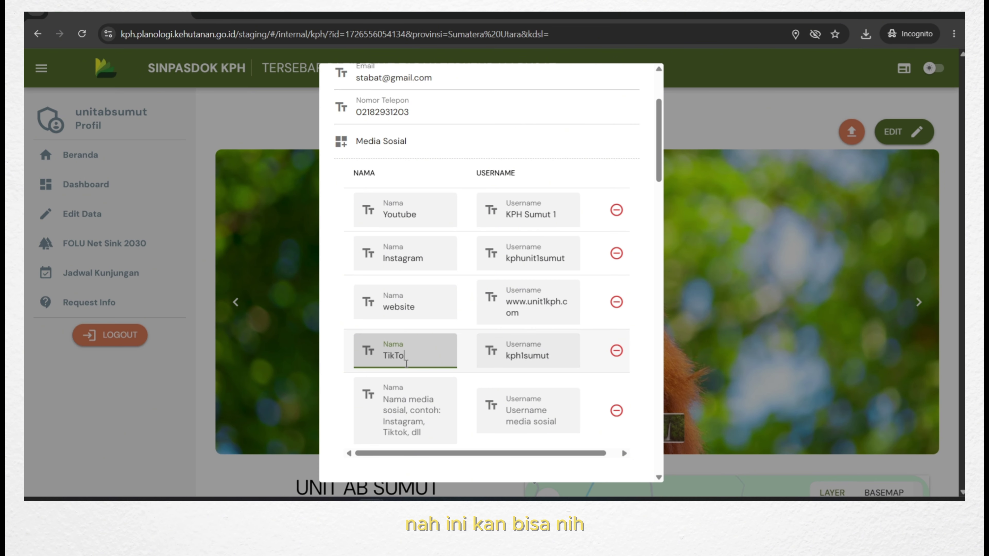
{"action": "left_click", "coordinate": [551, 357]}
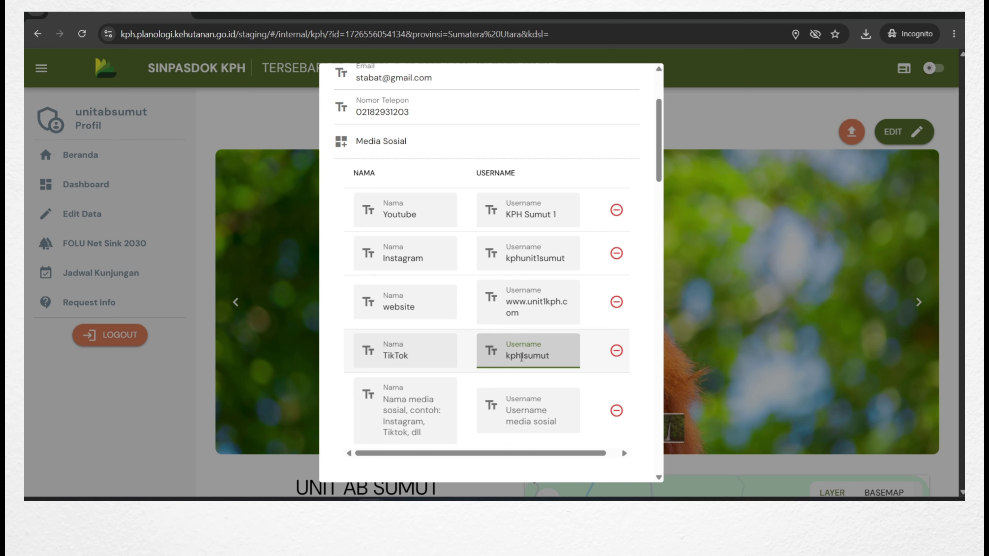
{"action": "left_click_drag", "start_coordinate": [509, 357], "coordinate": [528, 360]}
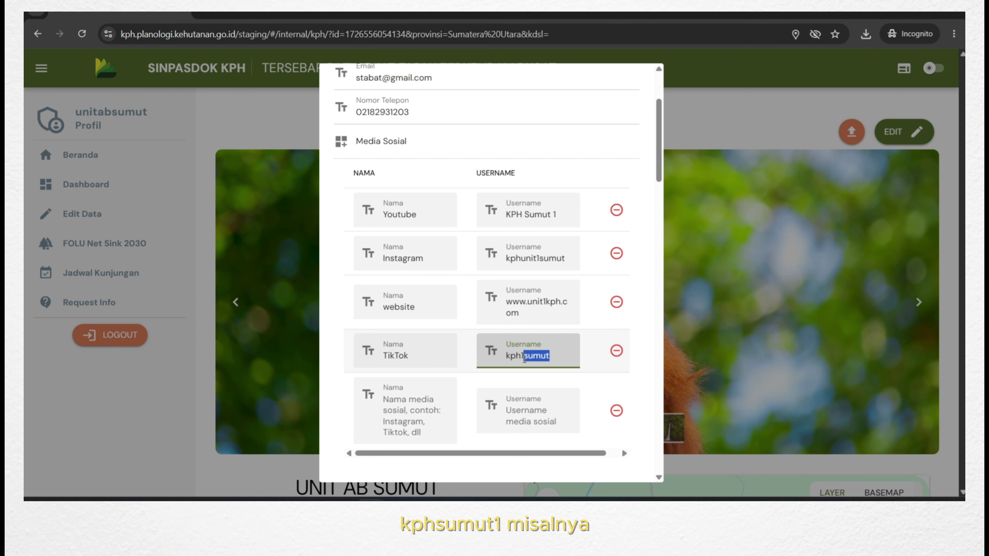
{"action": "type", "text": "s"}
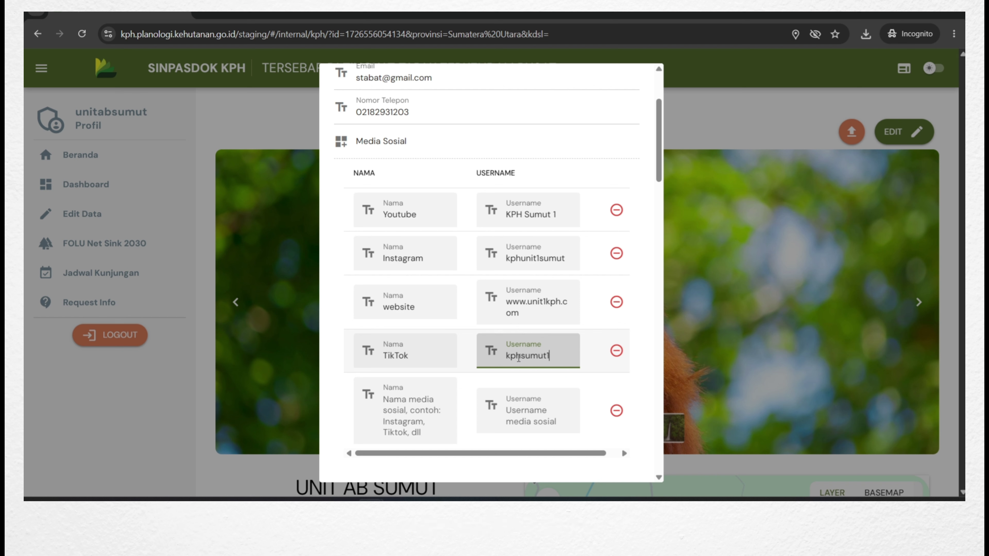
{"action": "left_click", "coordinate": [436, 399]}
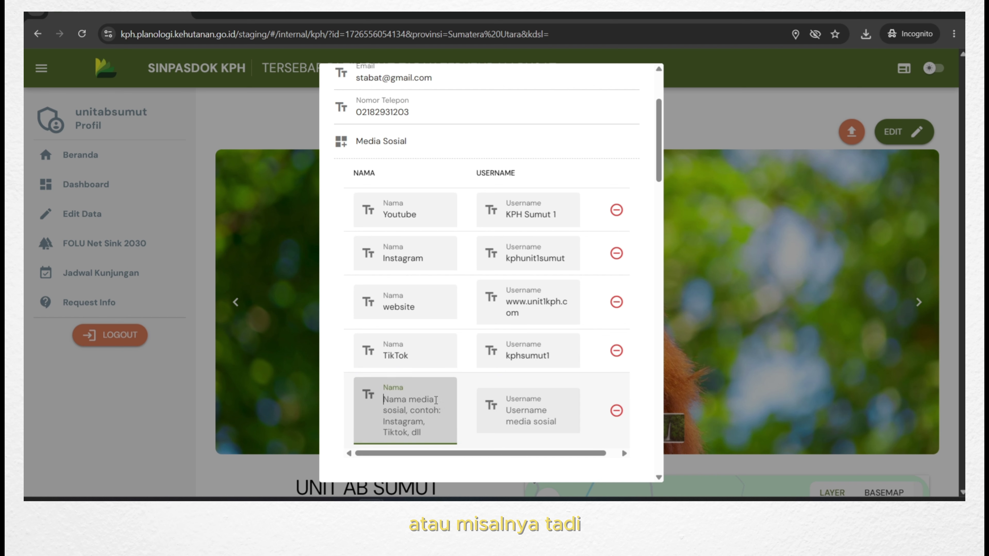
{"action": "type", "text": "threa"}
{"action": "type", "text": "ds"}
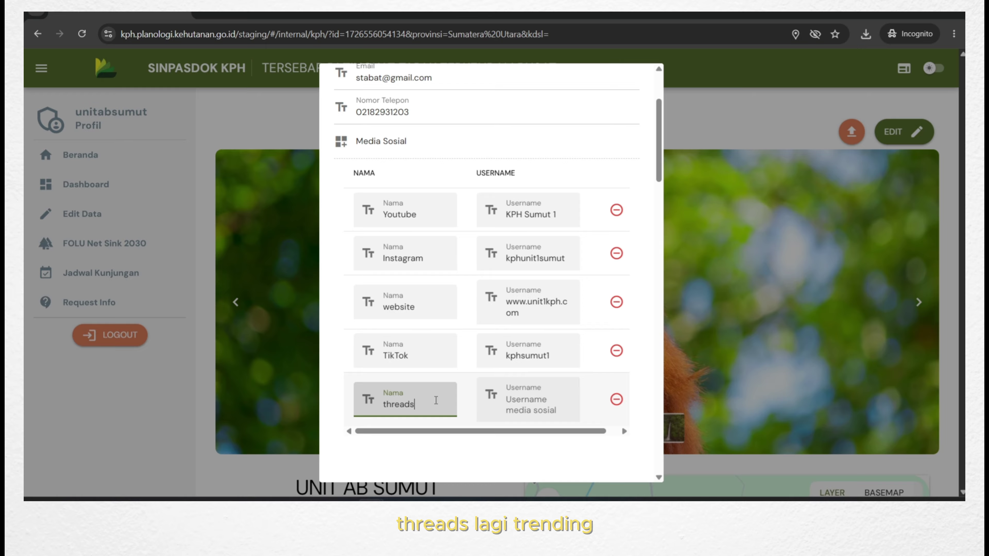
{"action": "left_click", "coordinate": [553, 392]}
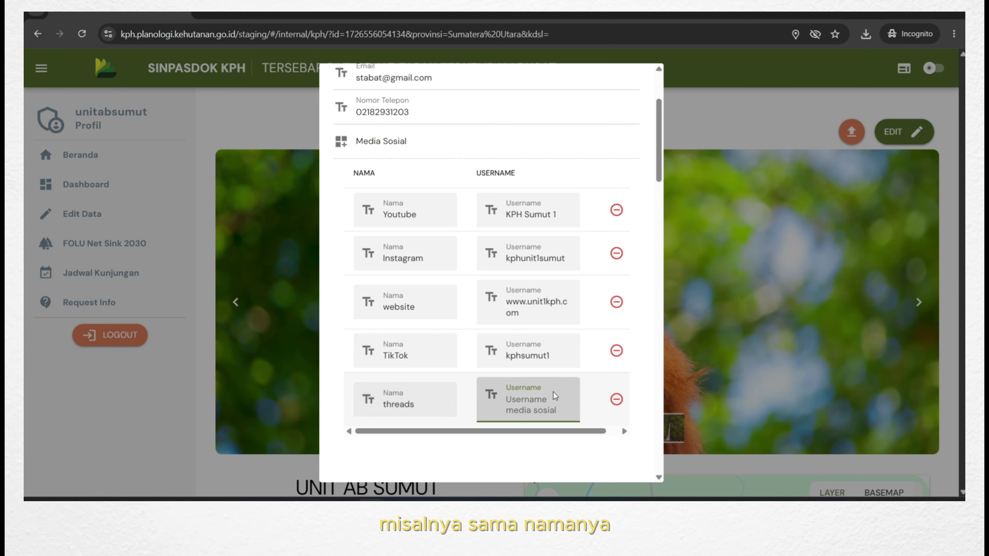
{"action": "type", "text": "kphsumut1"}
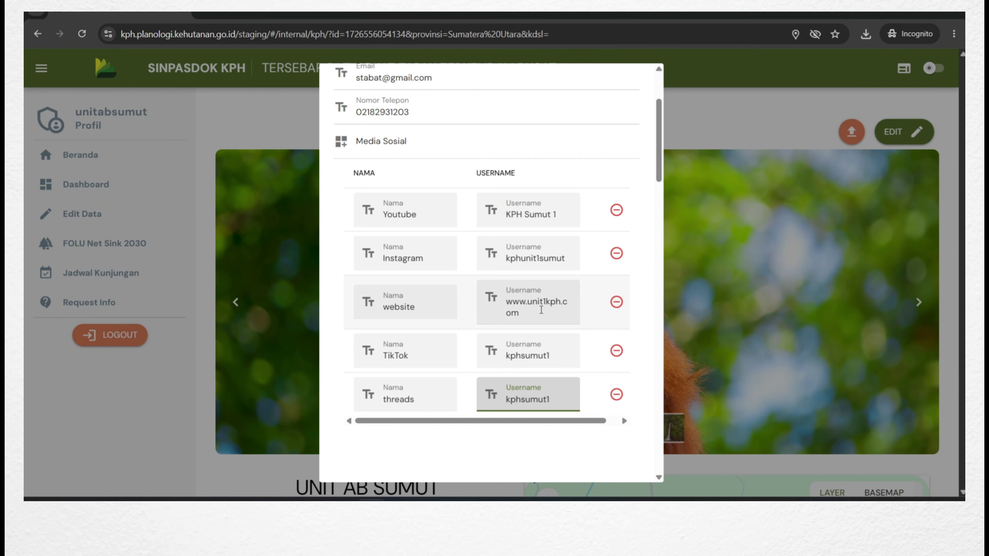
{"action": "scroll", "coordinate": [404, 291], "scroll_direction": "down", "scroll_amount": 5}
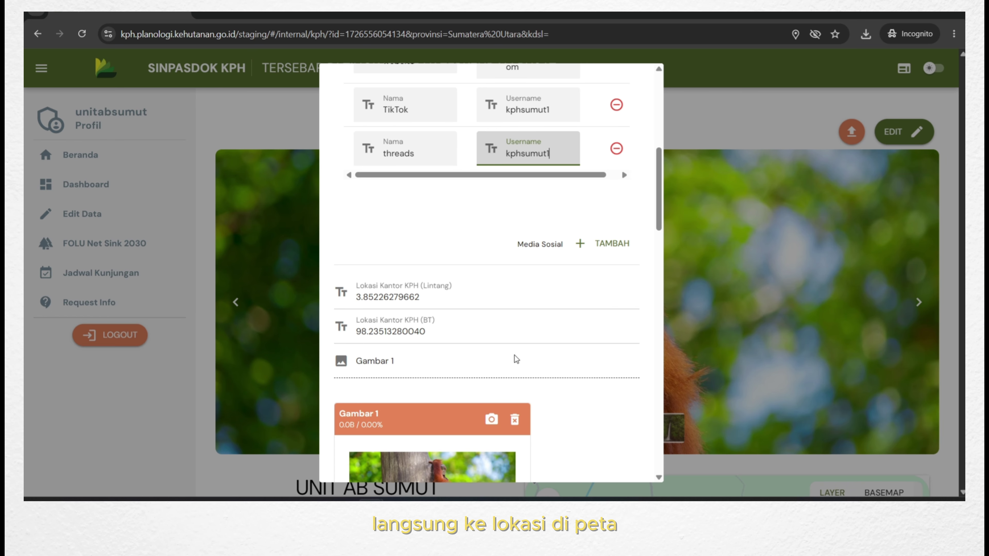
Delete the Gambar 3 photo from the form and open a new browser tab.
{"action": "scroll", "coordinate": [425, 236], "scroll_direction": "down", "scroll_amount": 2}
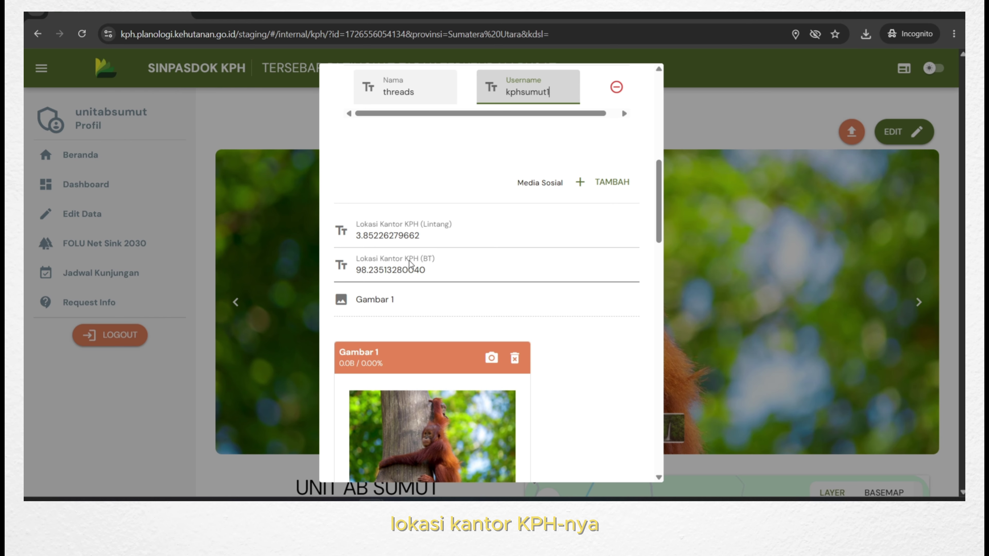
{"action": "scroll", "coordinate": [433, 248], "scroll_direction": "down", "scroll_amount": 3}
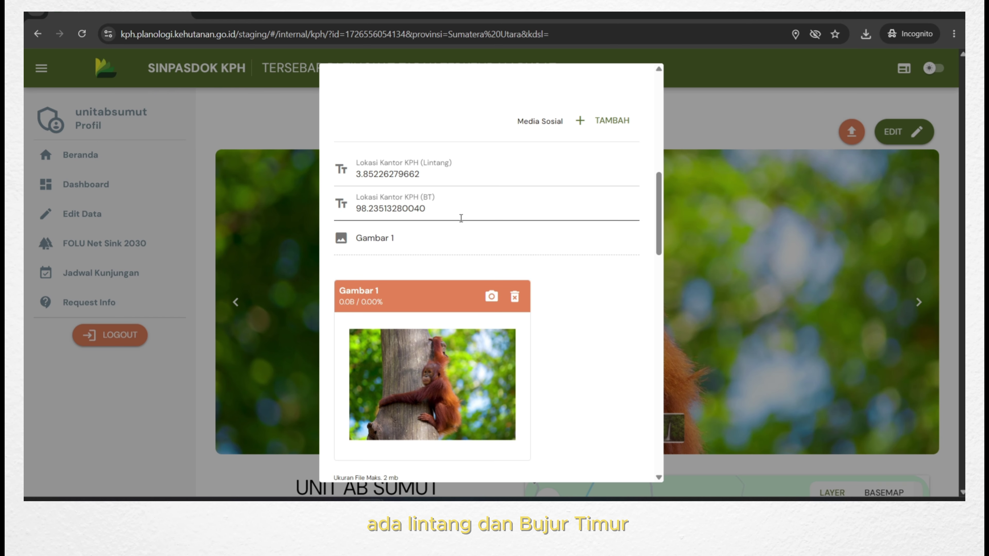
{"action": "scroll", "coordinate": [561, 216], "scroll_direction": "down", "scroll_amount": 12}
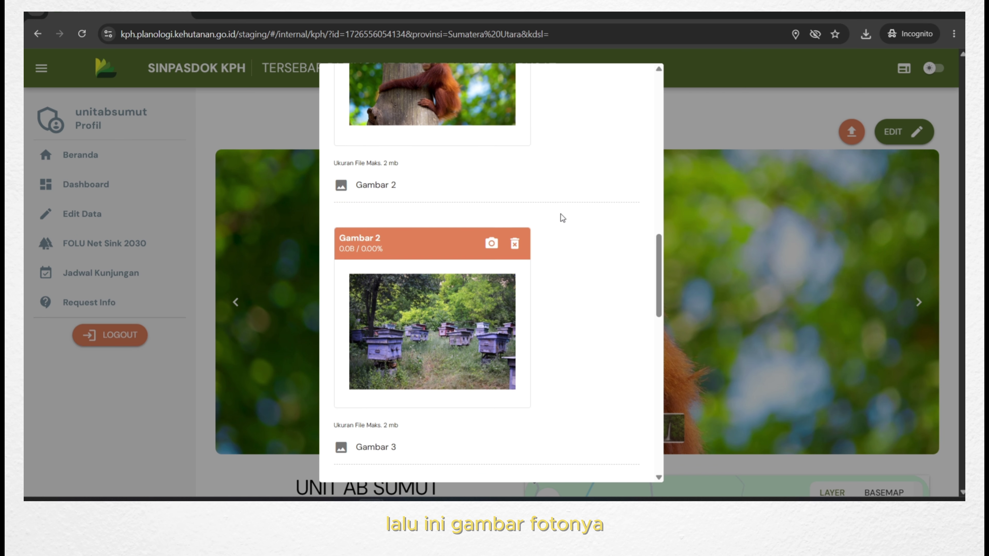
{"action": "scroll", "coordinate": [549, 218], "scroll_direction": "up", "scroll_amount": 10}
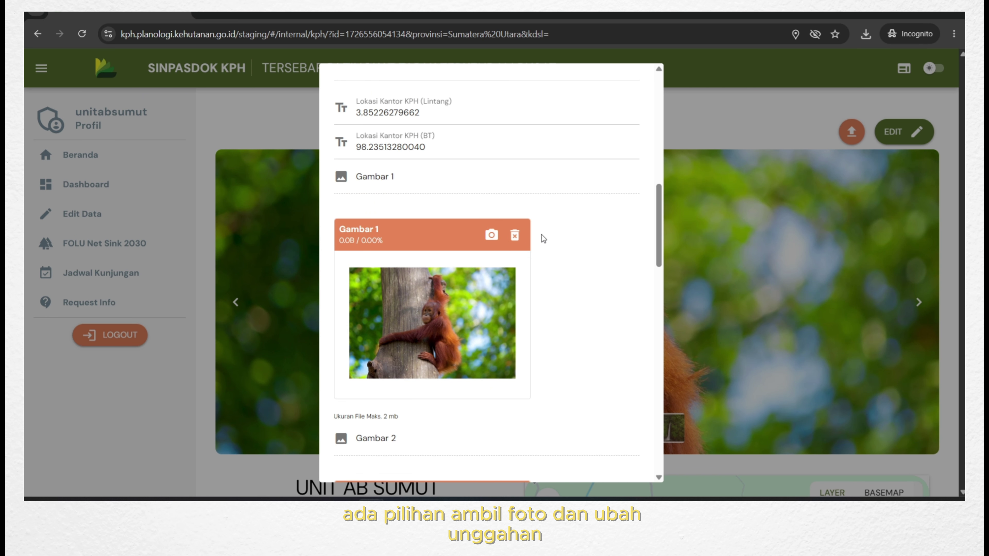
{"action": "scroll", "coordinate": [541, 234], "scroll_direction": "down", "scroll_amount": 8}
{"action": "scroll", "coordinate": [514, 247], "scroll_direction": "down", "scroll_amount": 6}
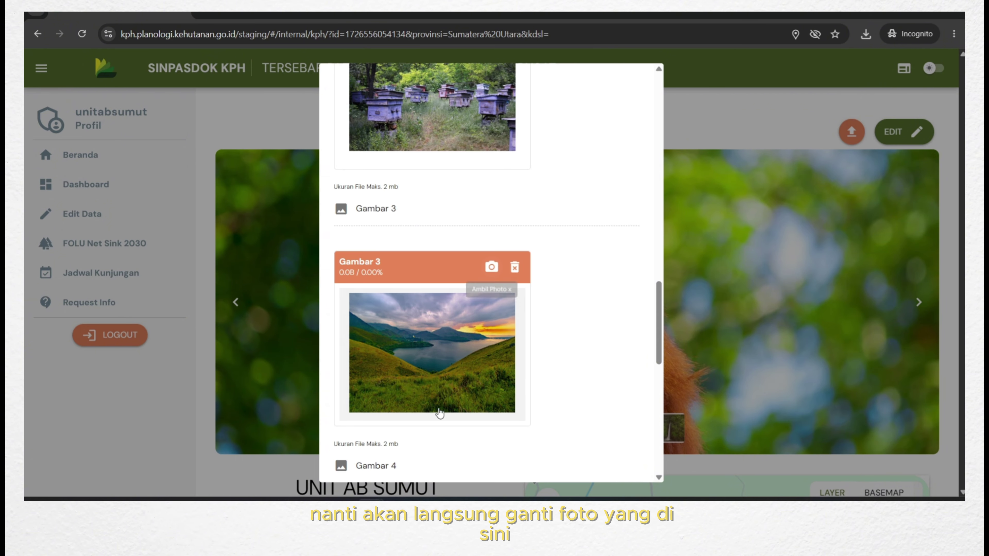
{"action": "left_click", "coordinate": [514, 267]}
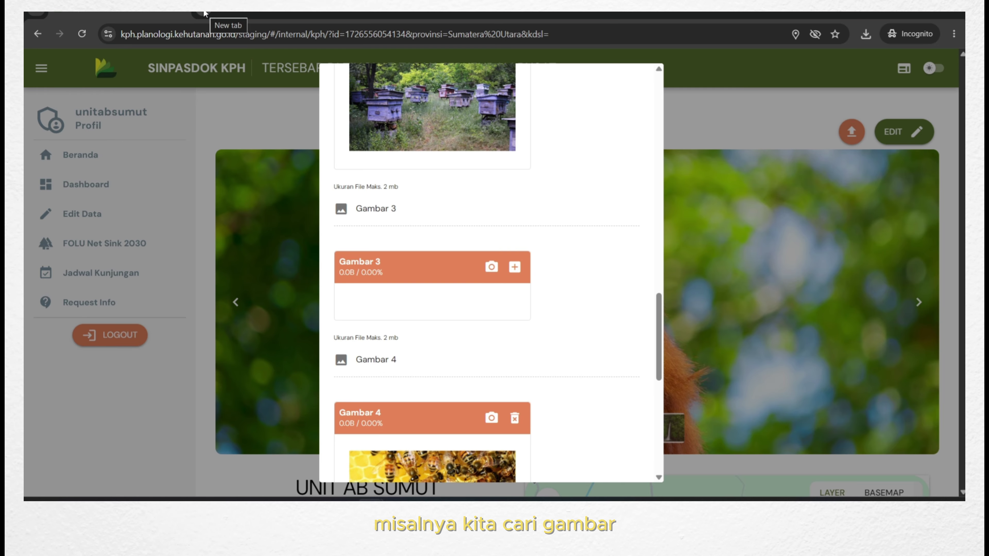
{"action": "left_click", "coordinate": [218, 17]}
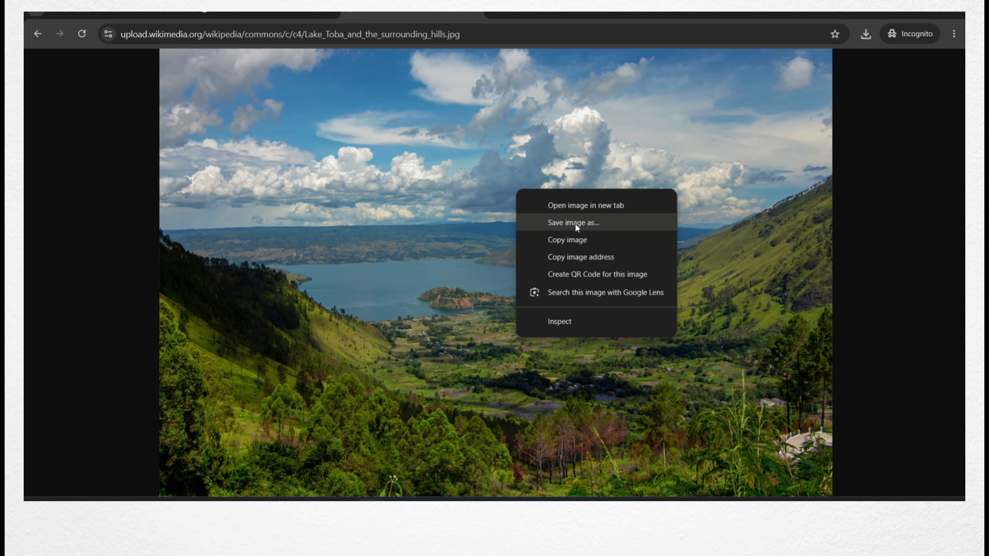
Save the Lake Toba image to Downloads as Lake_Toba_and_the_surrounding_hills.jpg and return to the SINPASDOK tab.
{"action": "left_click", "coordinate": [574, 223]}
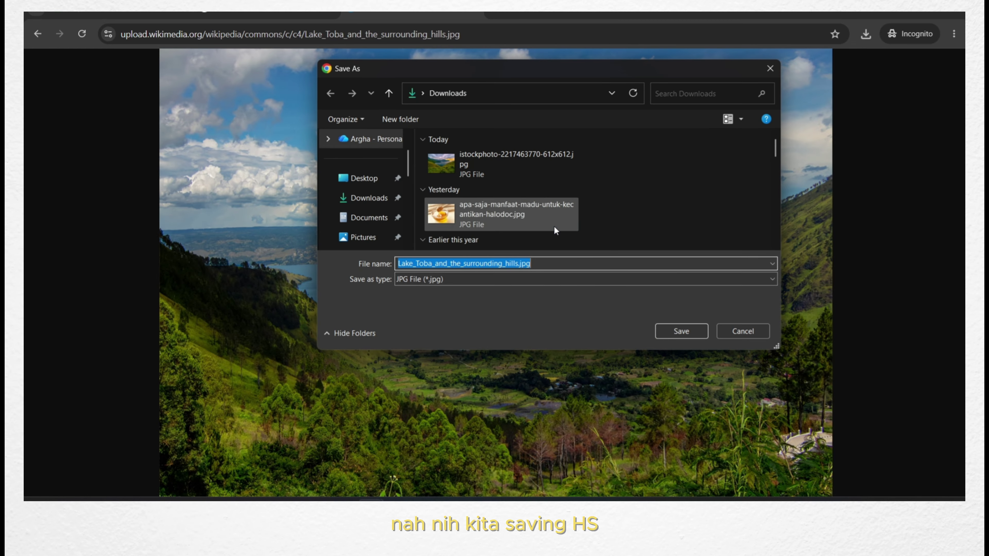
{"action": "left_click", "coordinate": [671, 335]}
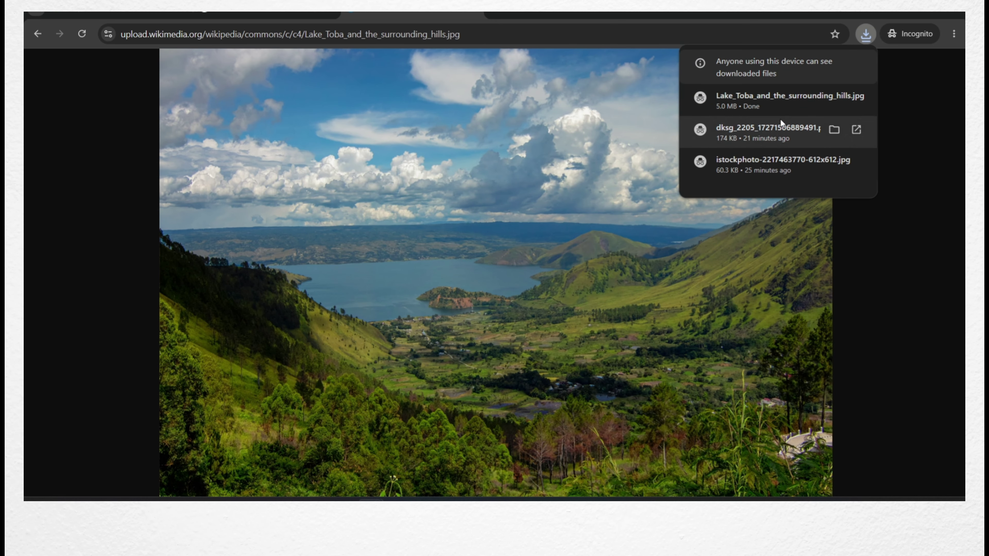
{"action": "left_click", "coordinate": [839, 102]}
{"action": "left_click_drag", "start_coordinate": [809, 142], "coordinate": [540, 114]}
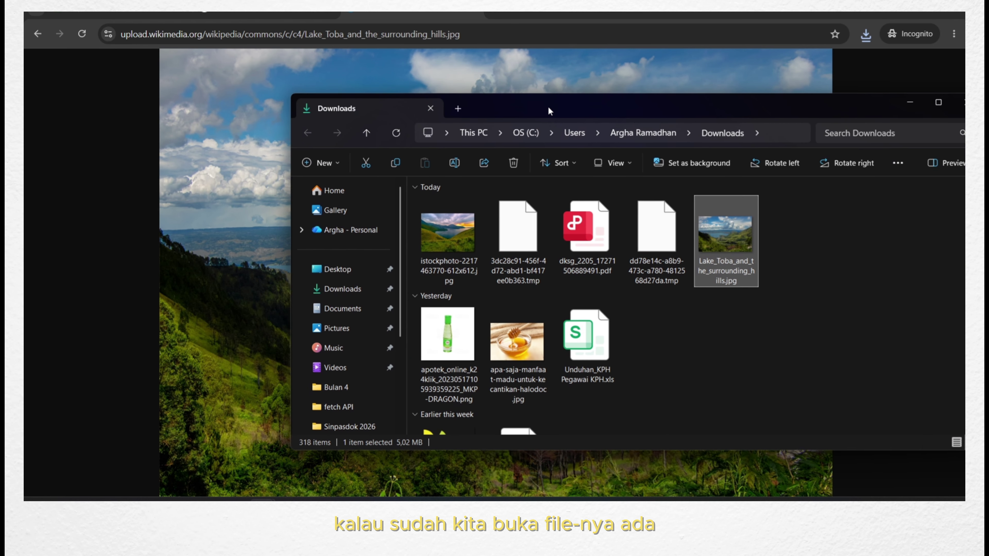
{"action": "left_click", "coordinate": [426, 13]}
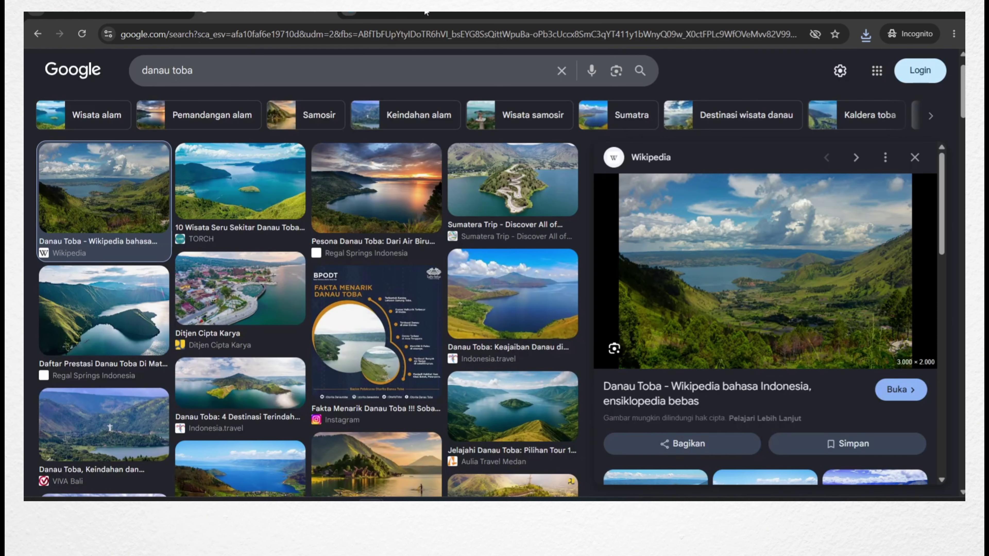
{"action": "left_click", "coordinate": [320, 13]}
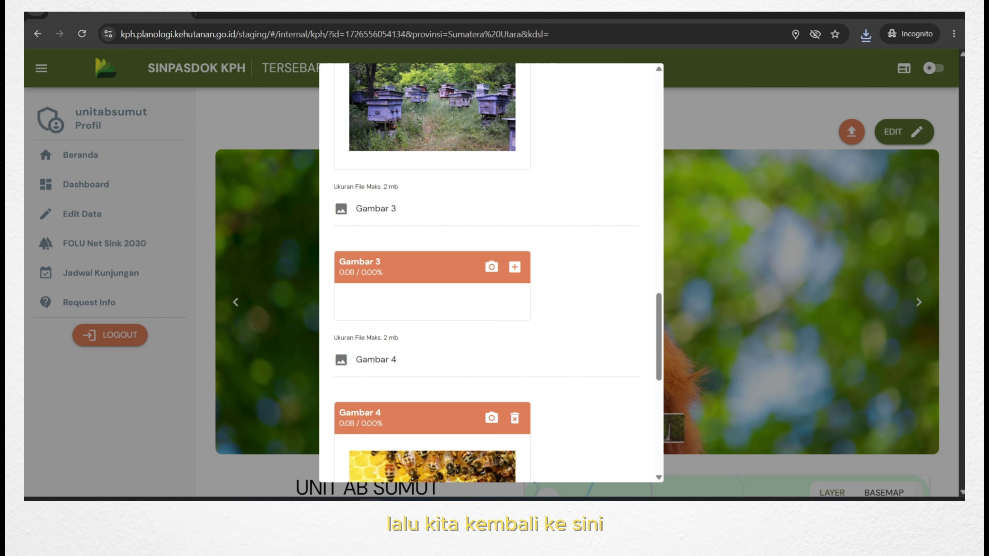
Upload the Lake Toba file from Downloads into the Gambar 3 slot.
{"action": "left_click", "coordinate": [519, 268]}
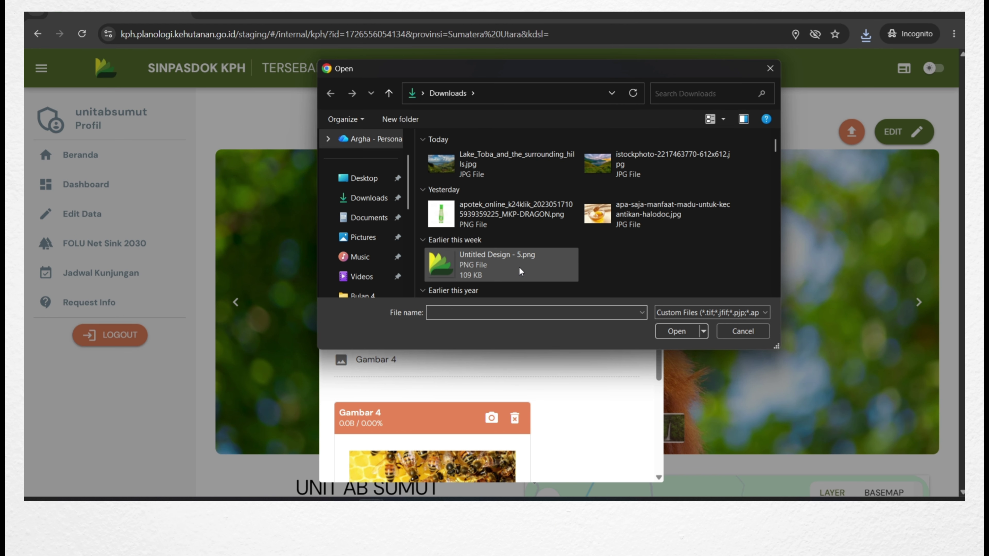
{"action": "left_click", "coordinate": [630, 167]}
{"action": "key", "text": "Left"}
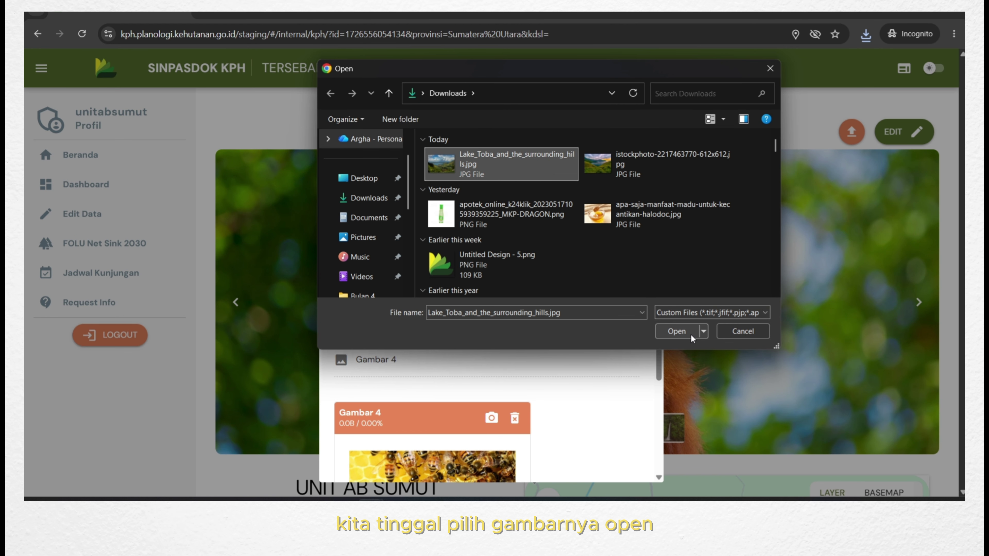
{"action": "left_click", "coordinate": [690, 332]}
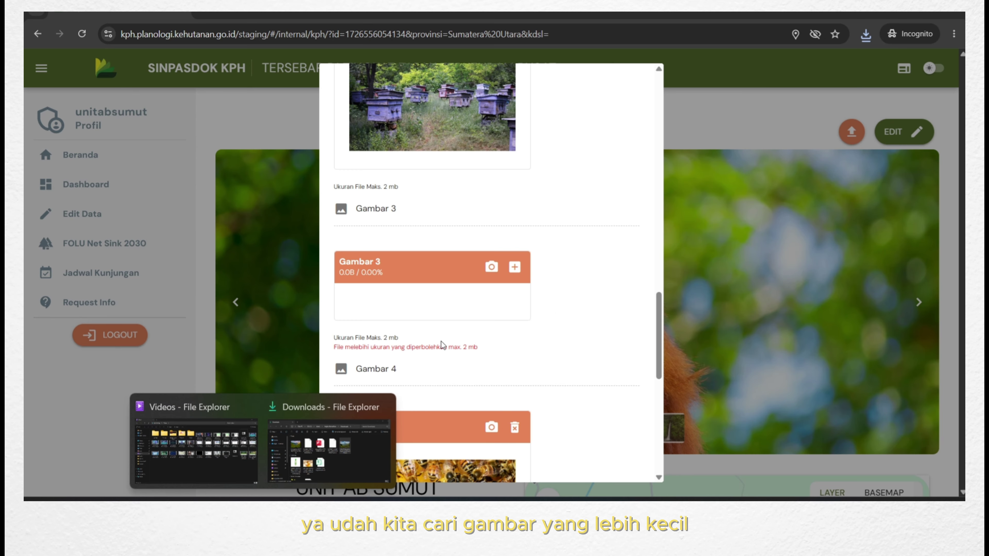
Replace it with the smaller istockphoto lake image and save the KPH data.
{"action": "left_click", "coordinate": [516, 266]}
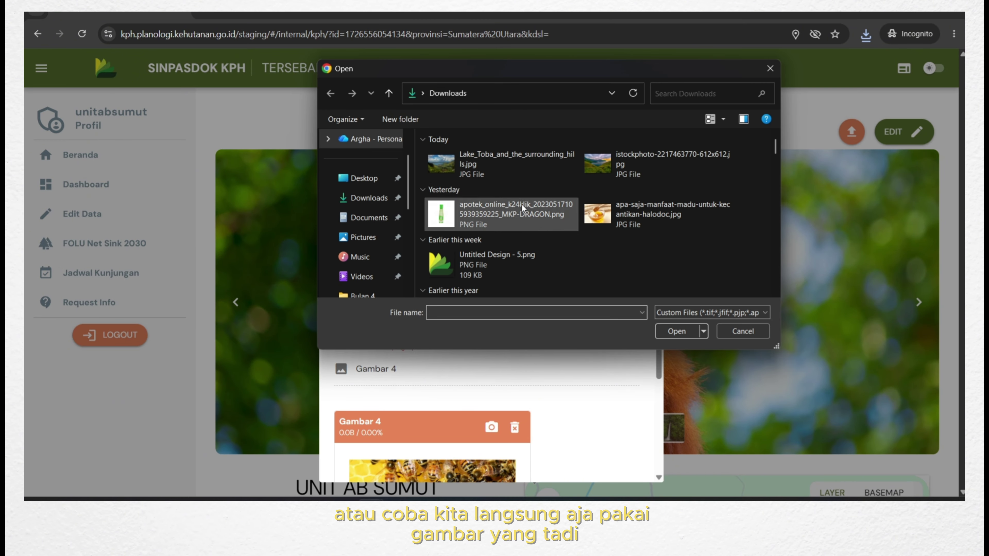
{"action": "left_click", "coordinate": [623, 170]}
{"action": "left_click", "coordinate": [676, 331]}
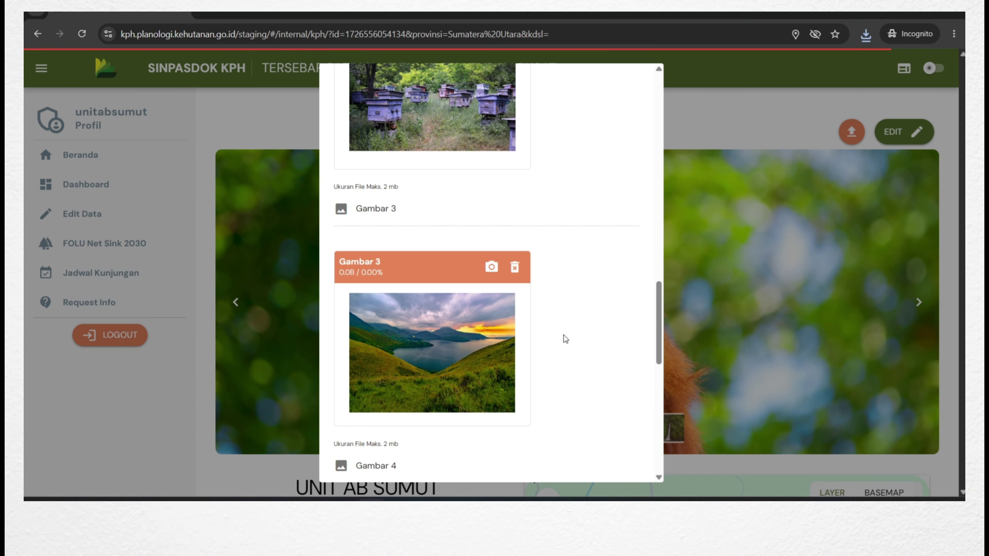
{"action": "scroll", "coordinate": [564, 348], "scroll_direction": "down", "scroll_amount": 10}
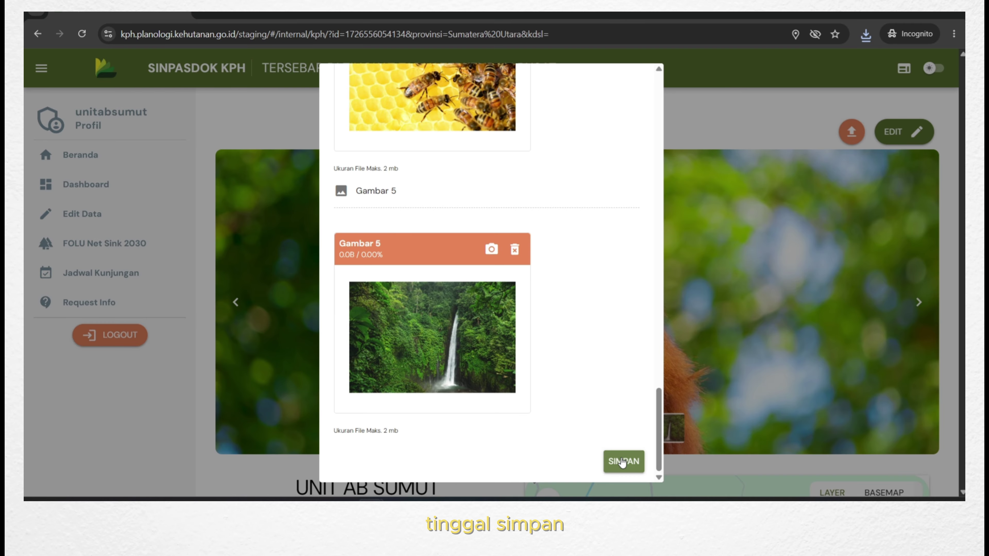
{"action": "left_click", "coordinate": [617, 460]}
Scroll through the saved profile, checking the updated address, e-mail, phone and threads account, down to the DATA UMUM tabs.
{"action": "scroll", "coordinate": [206, 389], "scroll_direction": "down", "scroll_amount": 3}
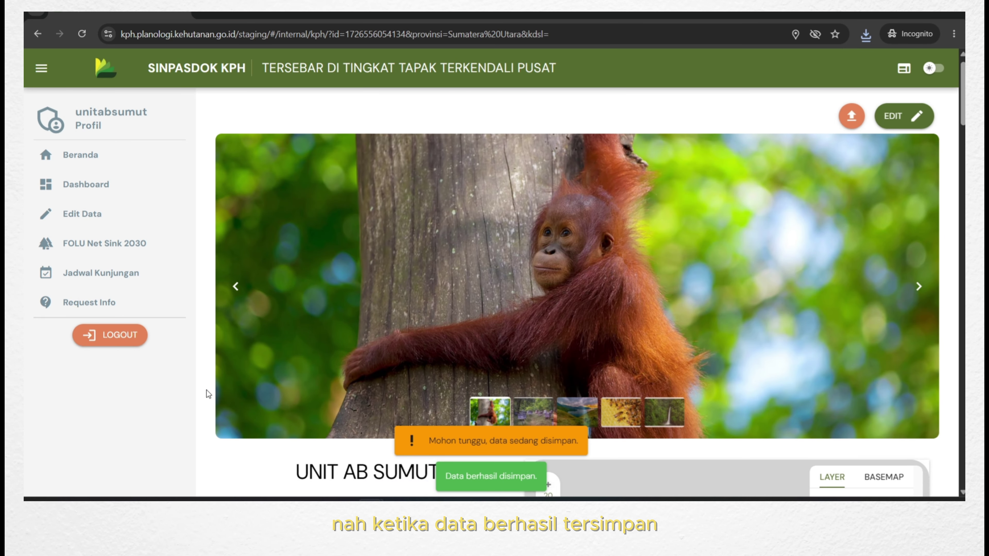
{"action": "scroll", "coordinate": [840, 229], "scroll_direction": "up", "scroll_amount": 2}
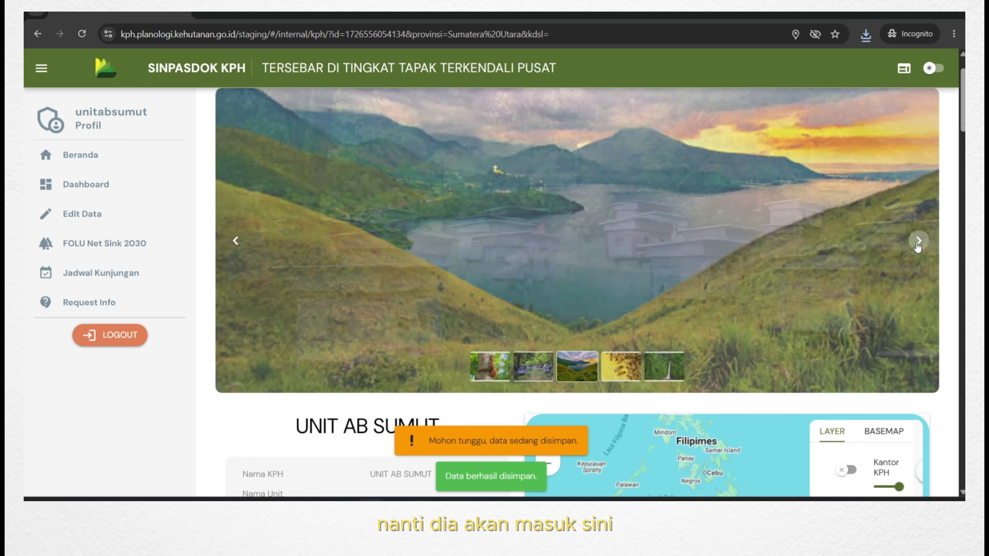
{"action": "scroll", "coordinate": [766, 297], "scroll_direction": "up", "scroll_amount": 2}
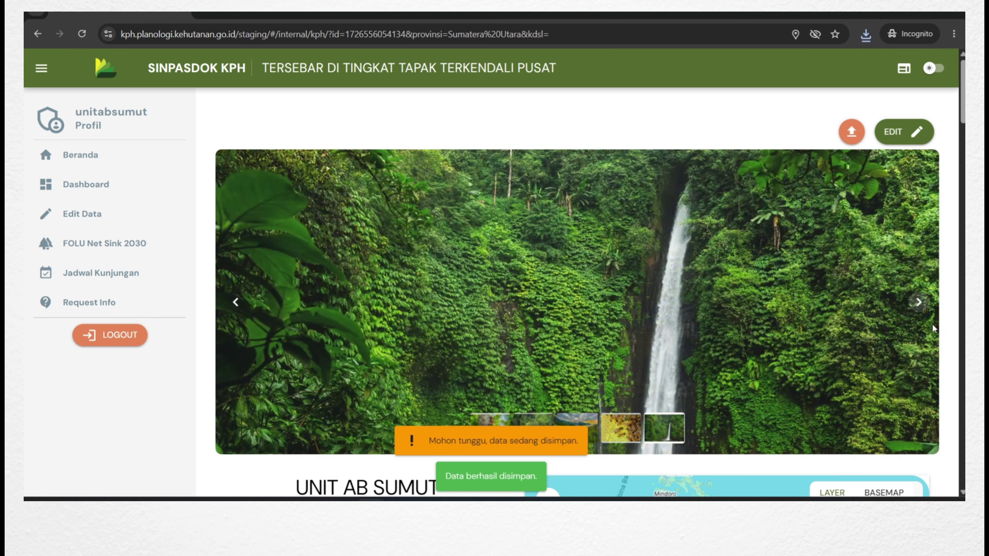
{"action": "scroll", "coordinate": [945, 335], "scroll_direction": "down", "scroll_amount": 3}
{"action": "scroll", "coordinate": [945, 335], "scroll_direction": "down", "scroll_amount": 6}
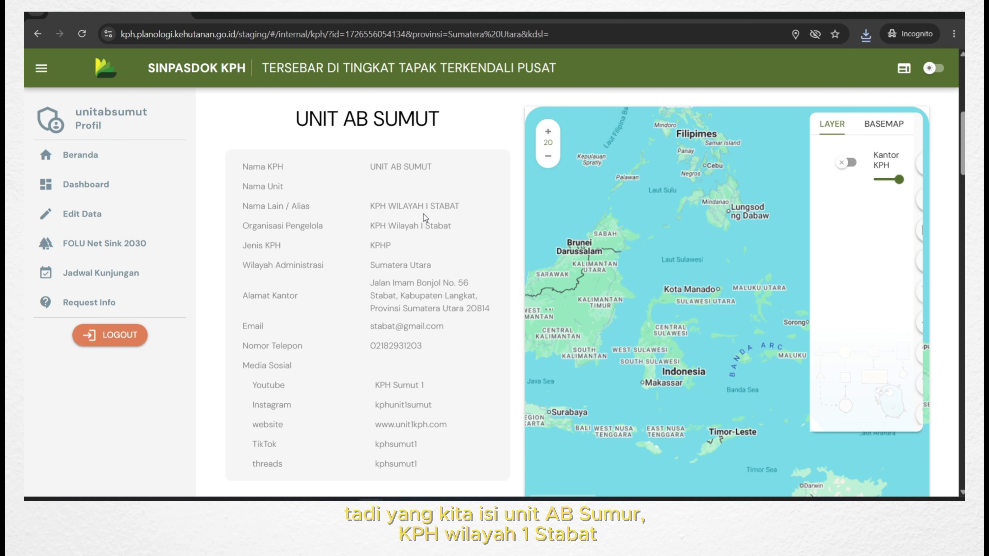
{"action": "scroll", "coordinate": [423, 213], "scroll_direction": "down", "scroll_amount": 2}
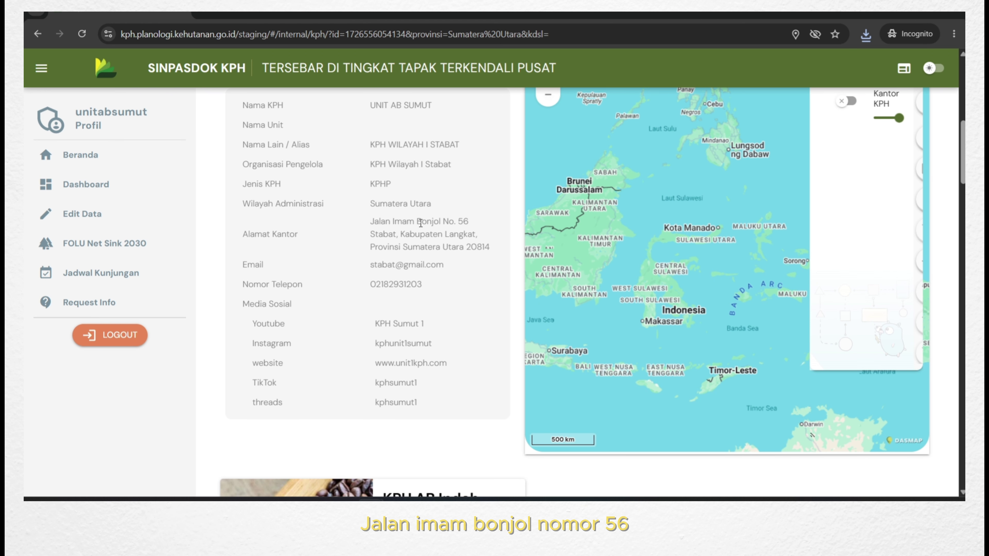
{"action": "scroll", "coordinate": [427, 234], "scroll_direction": "down", "scroll_amount": 2}
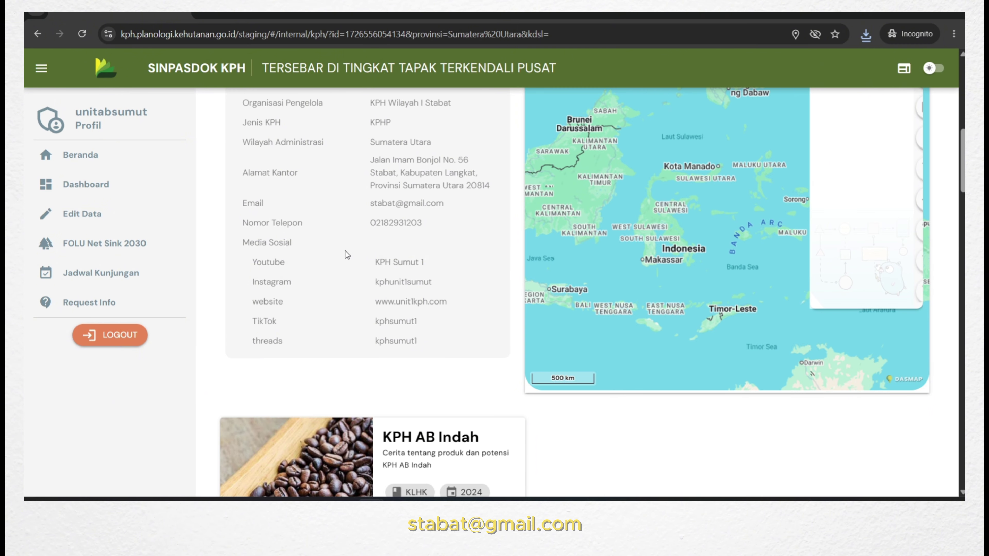
{"action": "scroll", "coordinate": [344, 262], "scroll_direction": "down", "scroll_amount": 2}
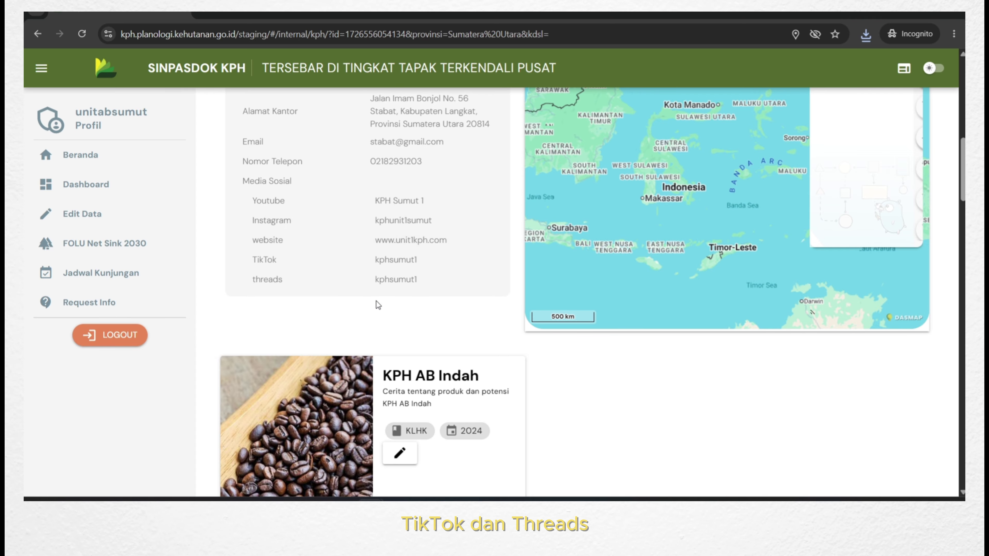
{"action": "scroll", "coordinate": [435, 282], "scroll_direction": "down", "scroll_amount": 6}
{"action": "scroll", "coordinate": [455, 271], "scroll_direction": "down", "scroll_amount": 2}
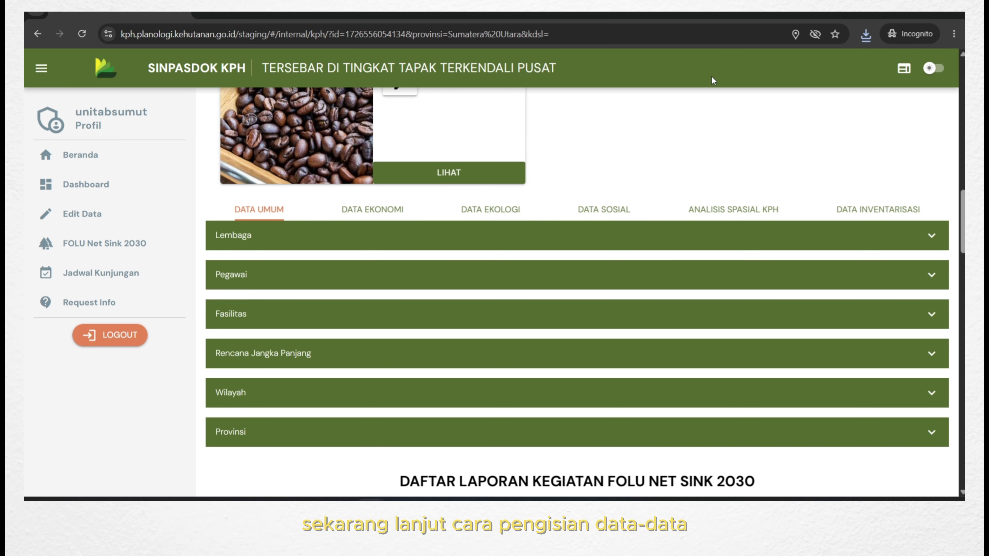
Expand the Lembaga table under Data Umum and open its Ubah Data KPH Lembaga form.
{"action": "scroll", "coordinate": [735, 105], "scroll_direction": "down", "scroll_amount": 1}
{"action": "scroll", "coordinate": [790, 148], "scroll_direction": "up", "scroll_amount": 1}
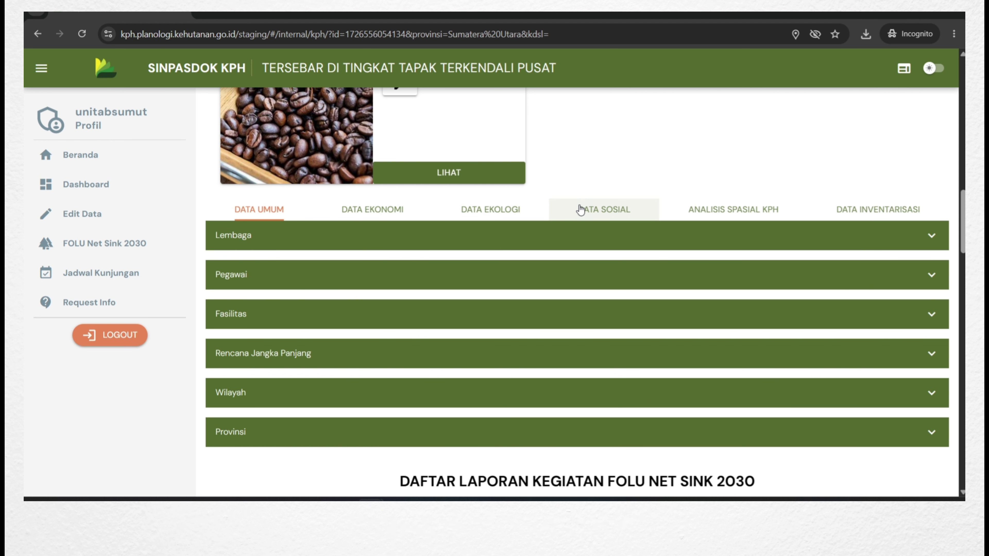
{"action": "left_click", "coordinate": [932, 236]}
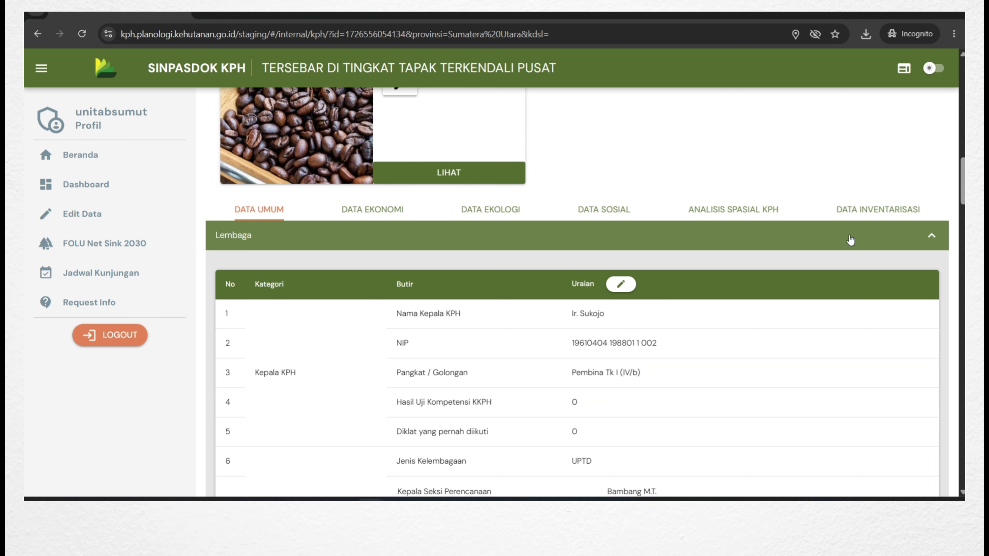
{"action": "scroll", "coordinate": [724, 296], "scroll_direction": "down", "scroll_amount": 2}
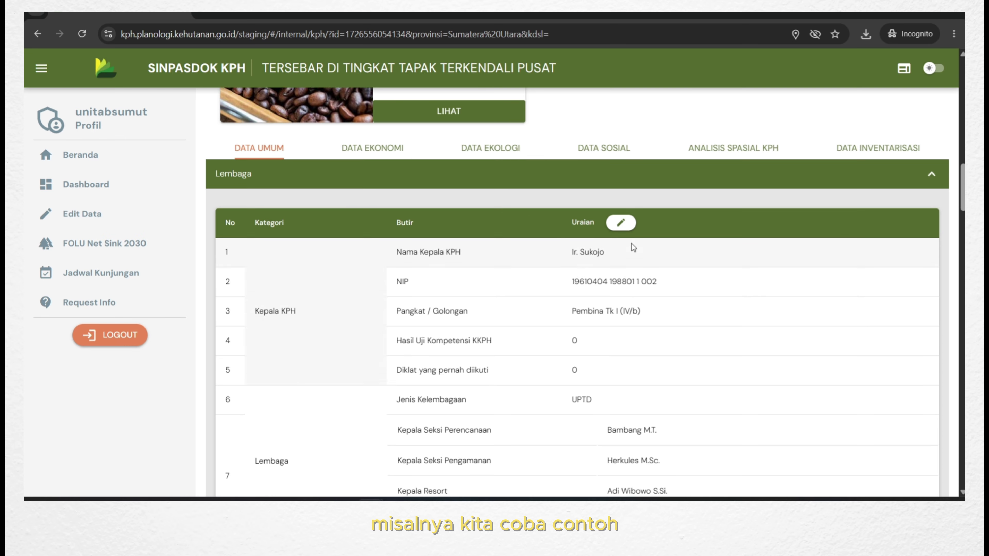
{"action": "left_click", "coordinate": [620, 224]}
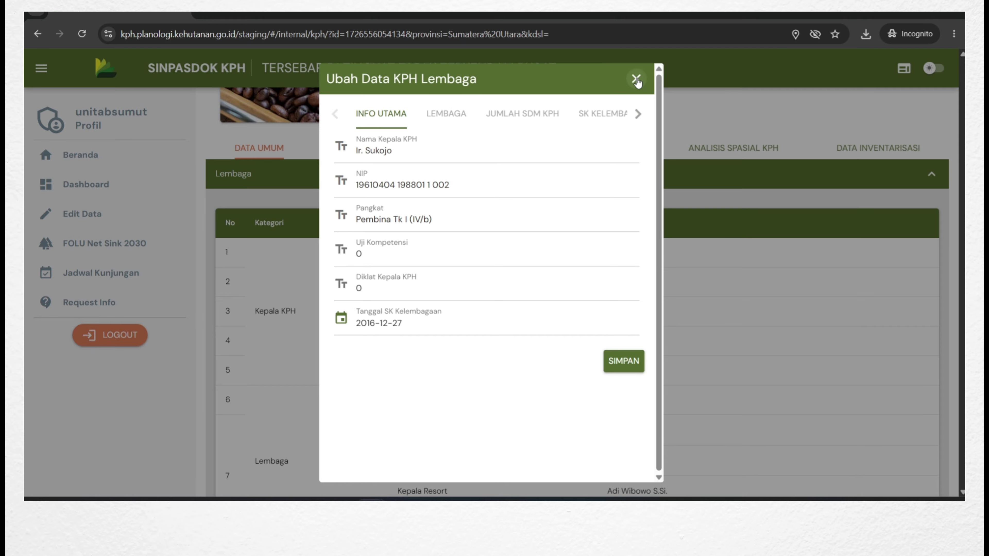
Close and reopen the Ubah Data KPH Lembaga form.
{"action": "left_click", "coordinate": [636, 79]}
{"action": "scroll", "coordinate": [548, 149], "scroll_direction": "down", "scroll_amount": 2}
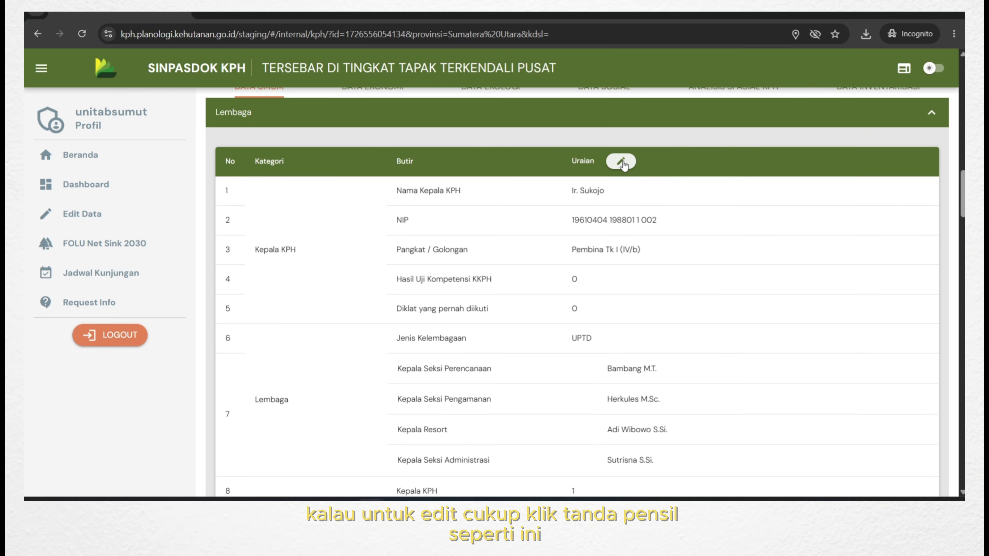
{"action": "left_click", "coordinate": [621, 163]}
Enter the new KPH head's name in Nama Kepala KPH and replace the NIP with a new number.
{"action": "left_click", "coordinate": [445, 154]}
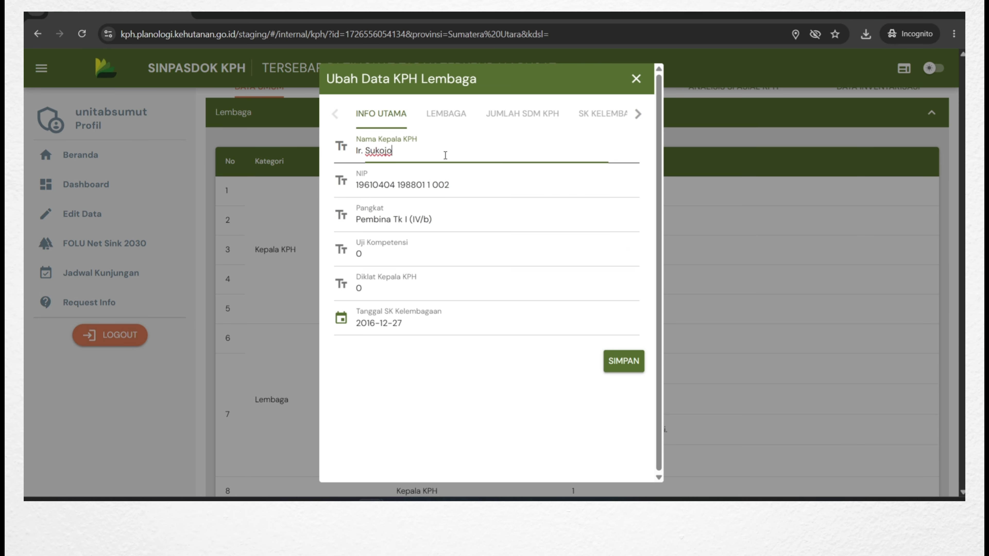
{"action": "type", "text": "I"}
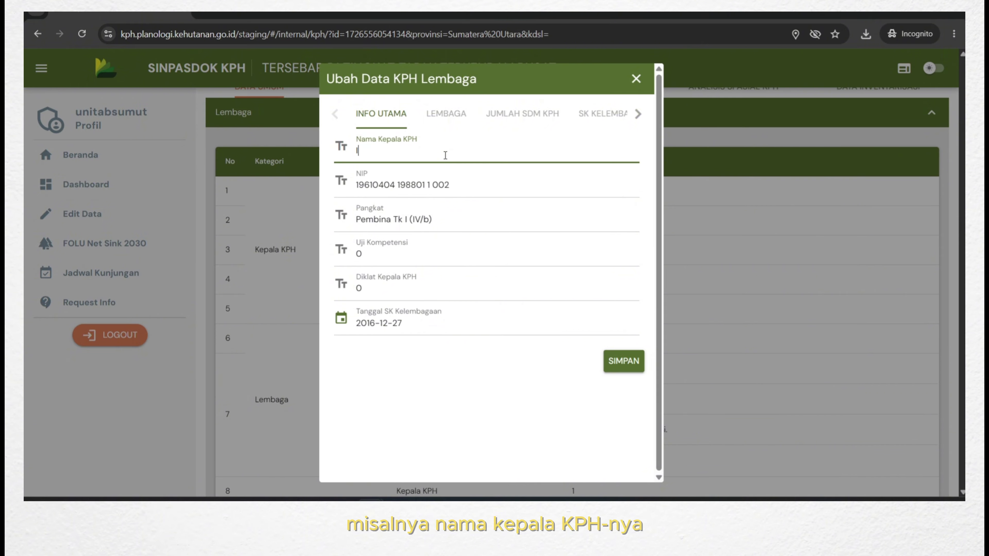
{"action": "type", "text": "r. Bautista"}
{"action": "left_click_drag", "start_coordinate": [463, 189], "coordinate": [357, 191]}
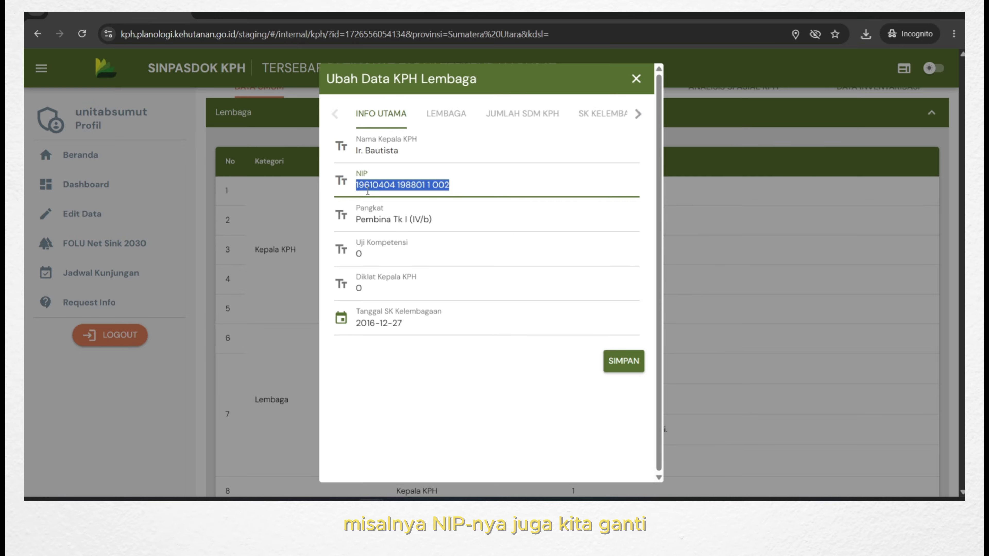
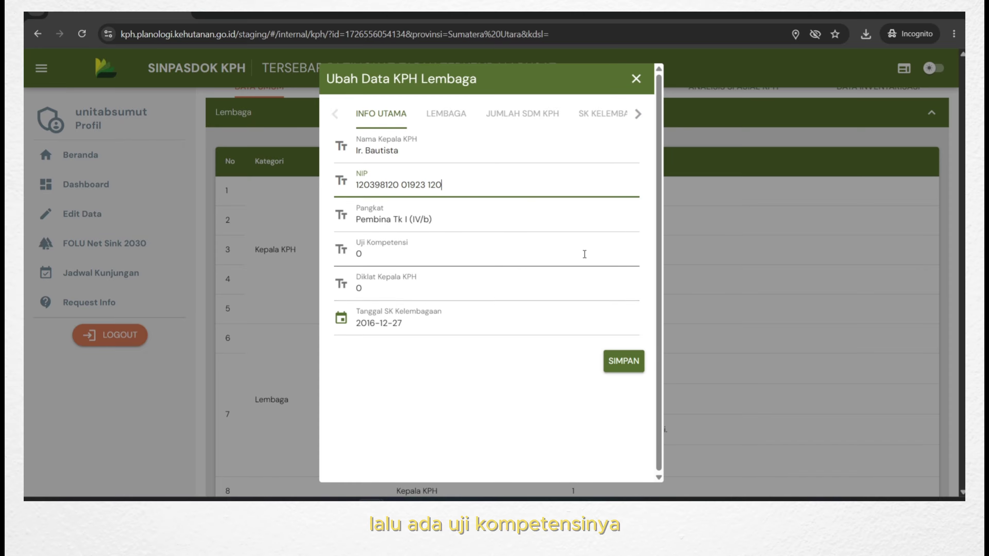
{"action": "left_click", "coordinate": [439, 394]}
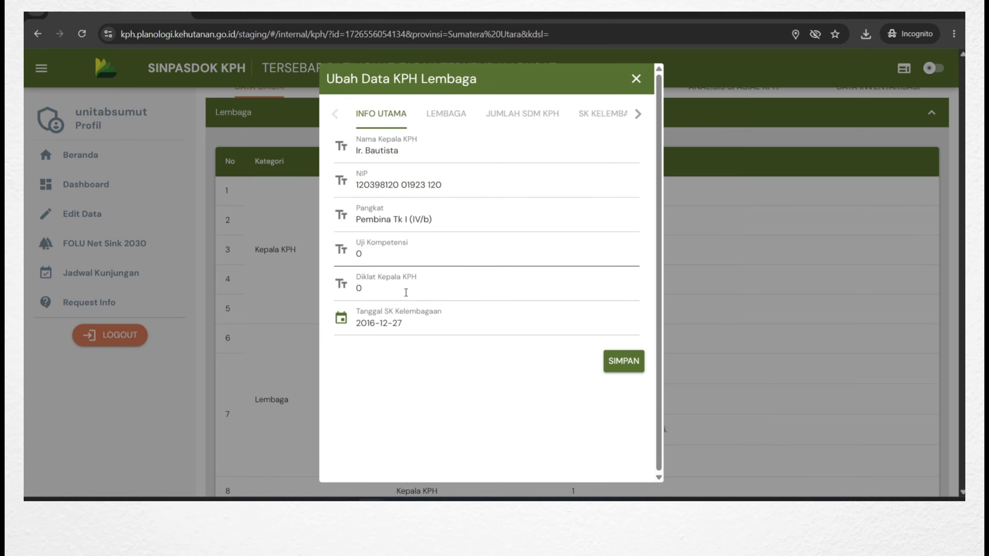
Remove the Kepala Seksi Administrasi row from the Lembaga section-head list.
{"action": "left_click", "coordinate": [457, 119]}
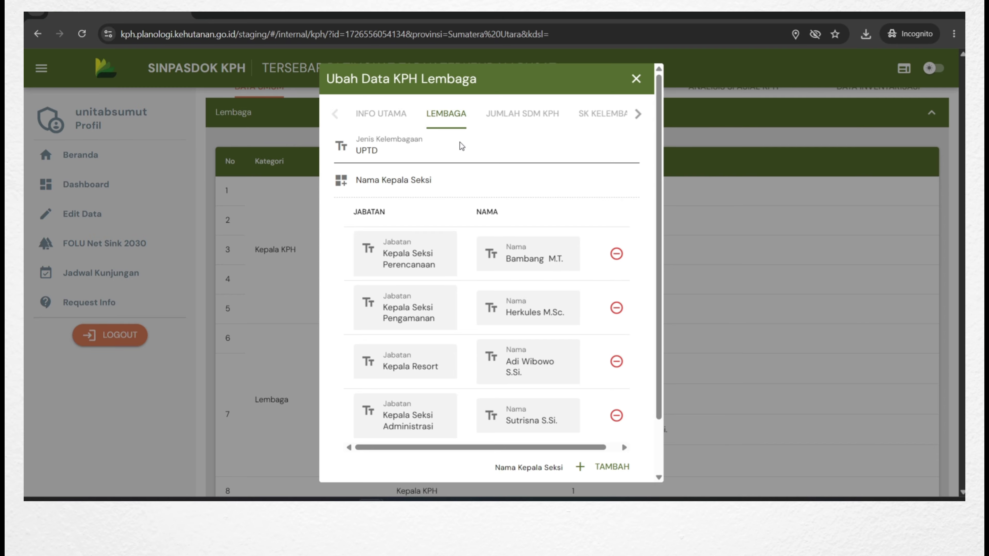
{"action": "scroll", "coordinate": [434, 159], "scroll_direction": "down", "scroll_amount": 2}
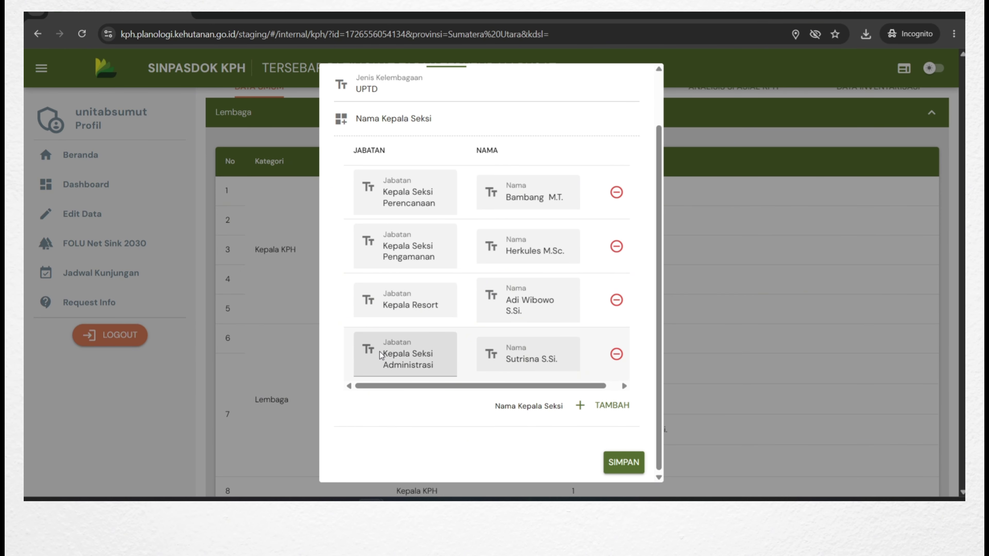
{"action": "left_click_drag", "start_coordinate": [595, 388], "coordinate": [598, 388]}
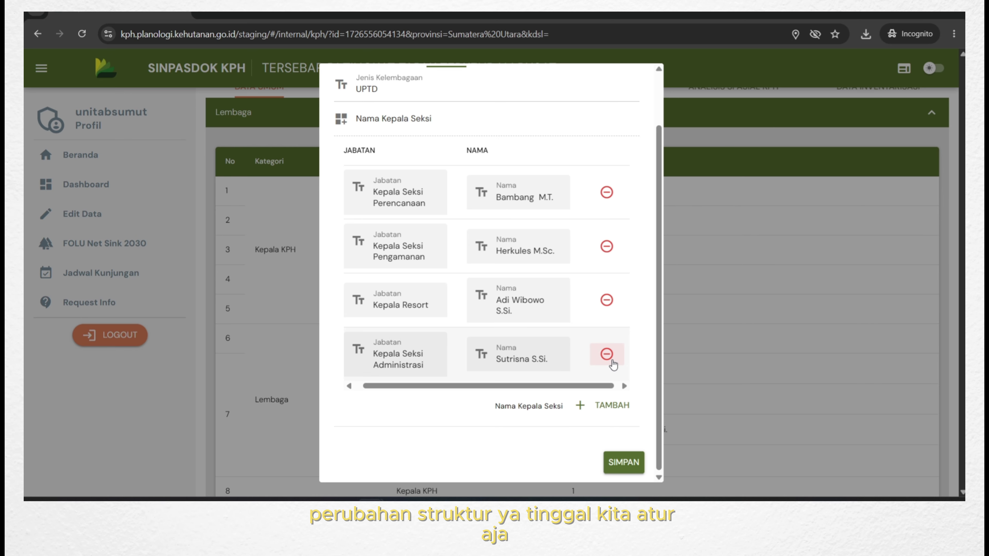
{"action": "left_click", "coordinate": [607, 354]}
Add a new Kepala Administrasi row and enter its officer's name.
{"action": "left_click_drag", "start_coordinate": [553, 394], "coordinate": [525, 392]}
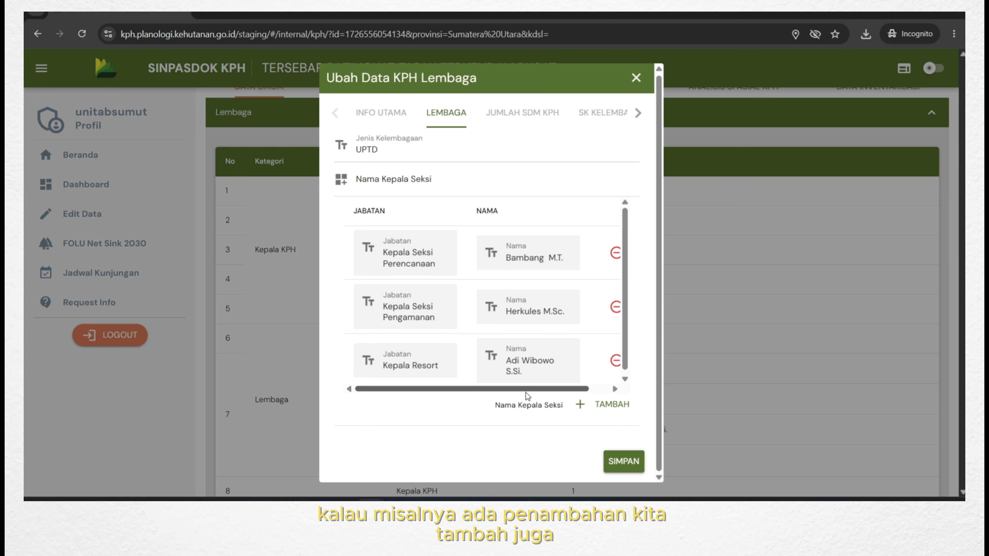
{"action": "left_click", "coordinate": [615, 412]}
{"action": "left_click", "coordinate": [391, 407]}
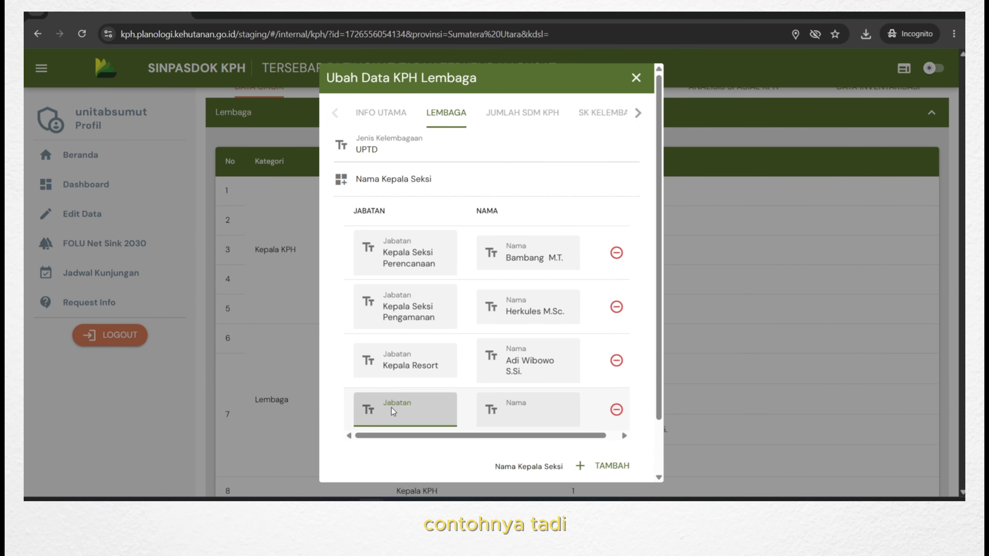
{"action": "type", "text": "Kepala "}
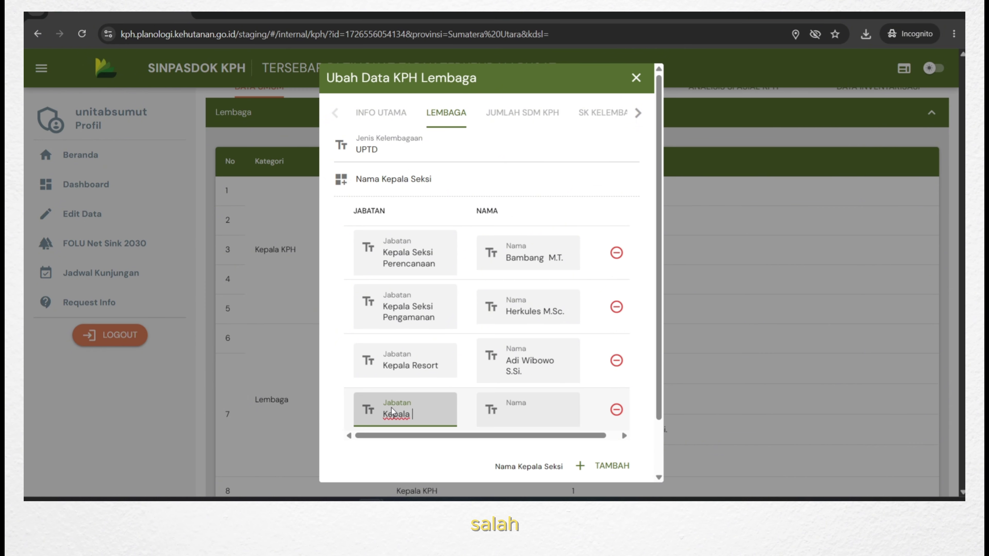
{"action": "type", "text": "Administrasi"}
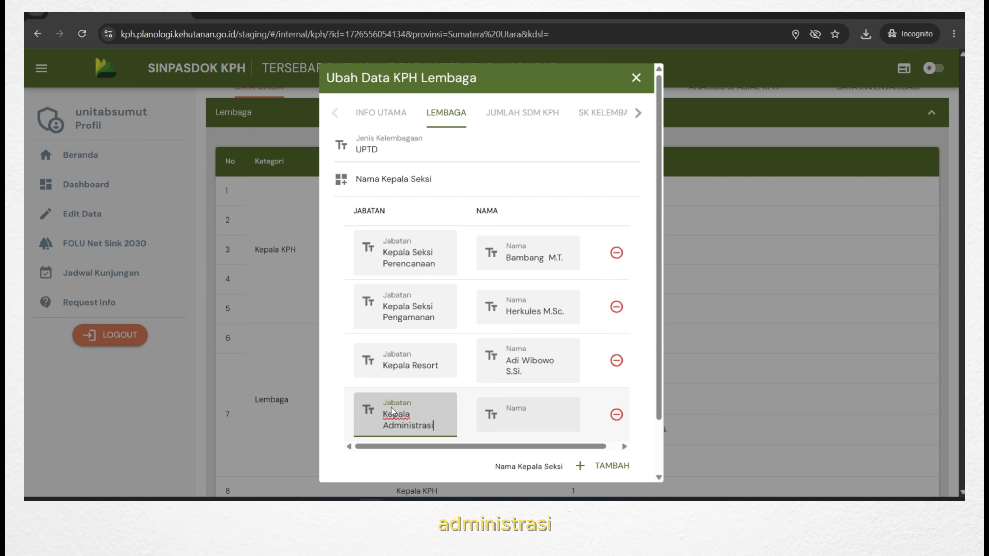
{"action": "left_click", "coordinate": [518, 426]}
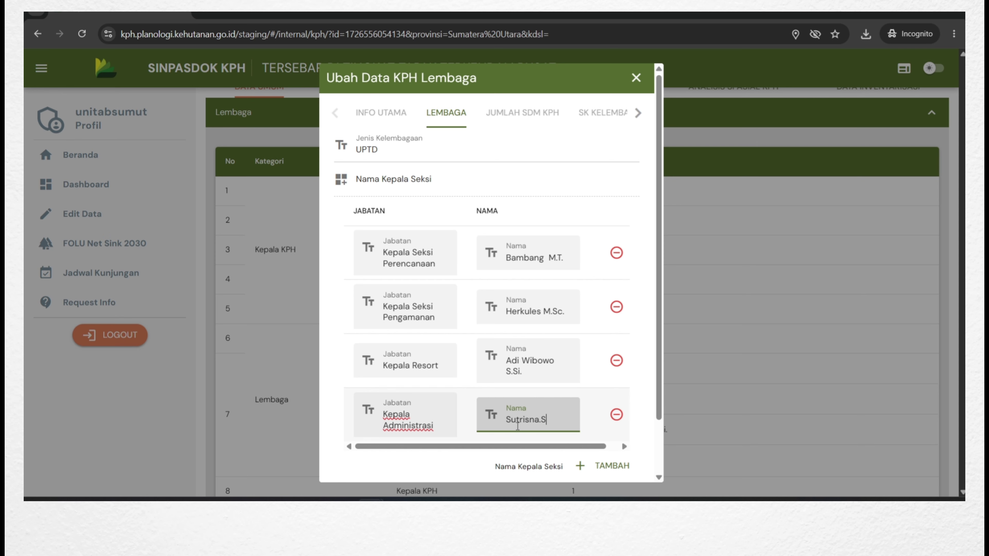
{"action": "type", "text": "Sutrisna S.Si"}
{"action": "scroll", "coordinate": [485, 407], "scroll_direction": "down", "scroll_amount": 2}
{"action": "scroll", "coordinate": [521, 177], "scroll_direction": "up", "scroll_amount": 2}
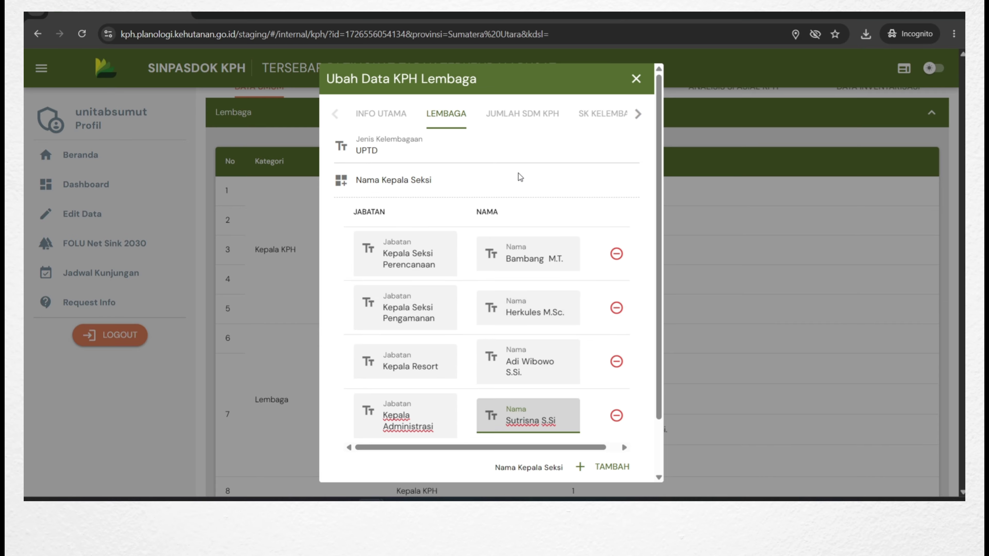
{"action": "left_click", "coordinate": [525, 118]}
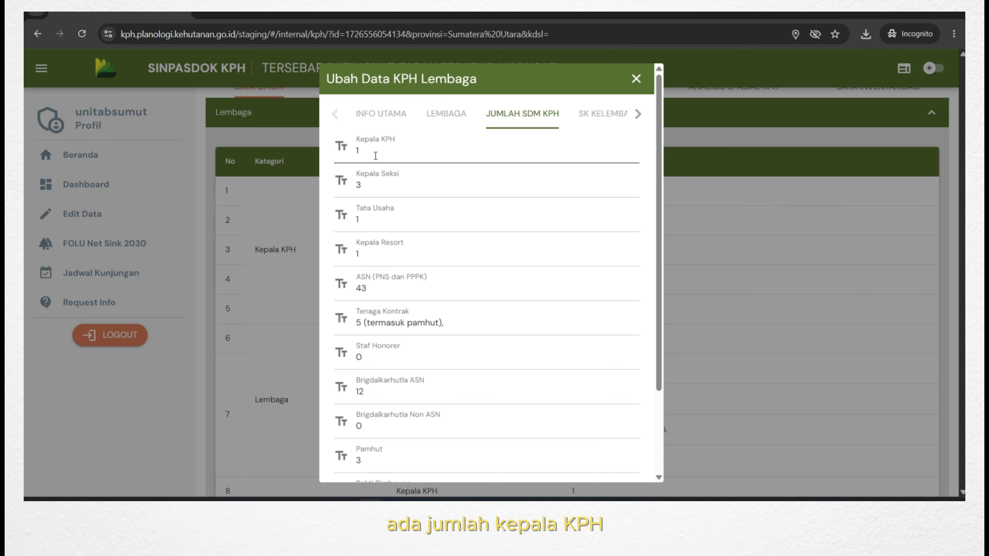
Change the Kepala Seksi count in Jumlah SDM KPH from 3 to 4.
{"action": "scroll", "coordinate": [390, 175], "scroll_direction": "down", "scroll_amount": 1}
{"action": "scroll", "coordinate": [419, 219], "scroll_direction": "up", "scroll_amount": 1}
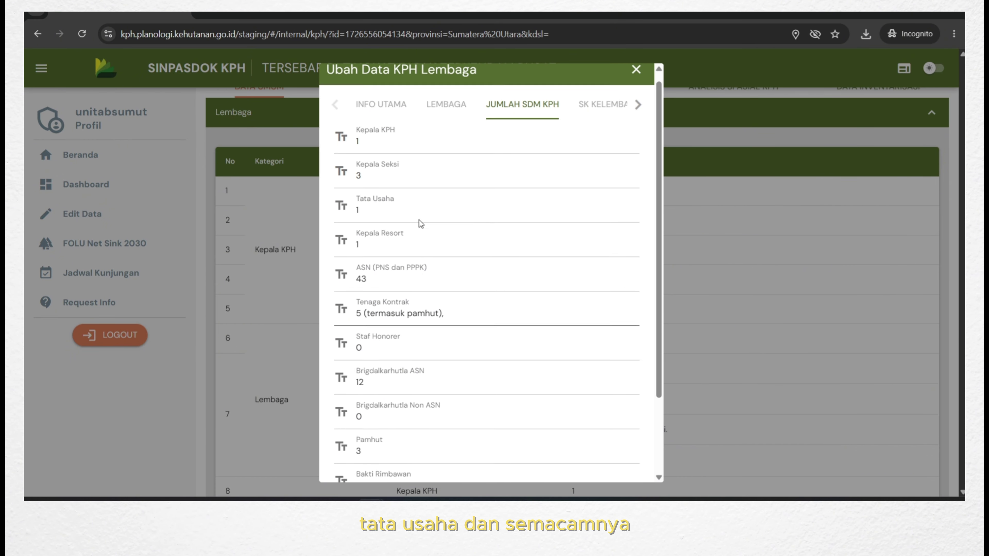
{"action": "left_click", "coordinate": [388, 189]}
{"action": "left_click", "coordinate": [446, 113]}
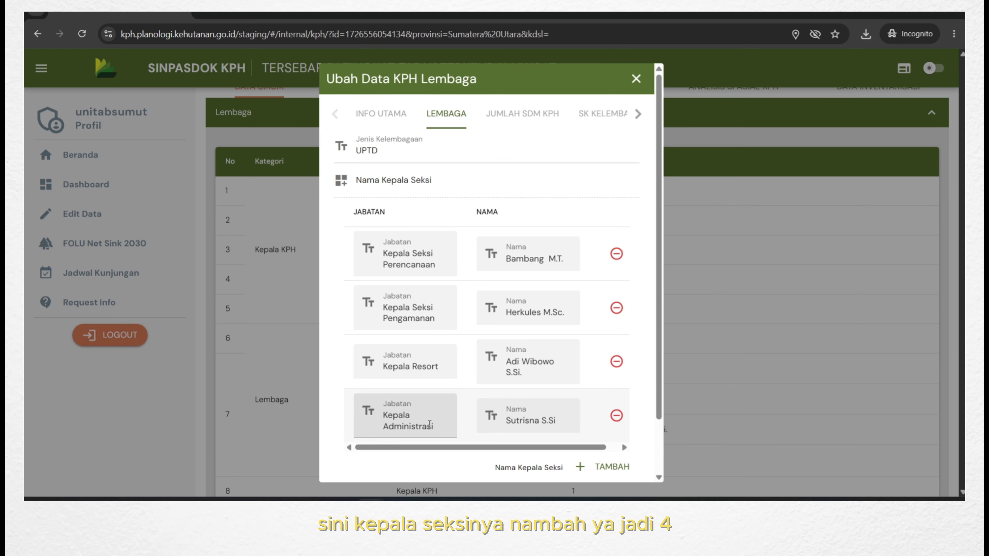
{"action": "left_click", "coordinate": [522, 114]}
{"action": "left_click", "coordinate": [383, 192]}
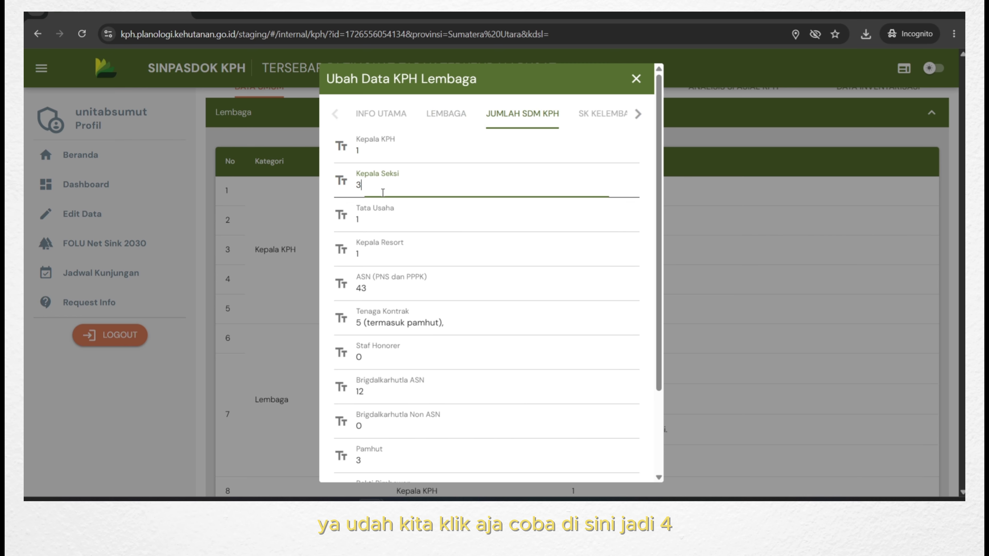
{"action": "type", "text": "4"}
{"action": "scroll", "coordinate": [382, 193], "scroll_direction": "down", "scroll_amount": 2}
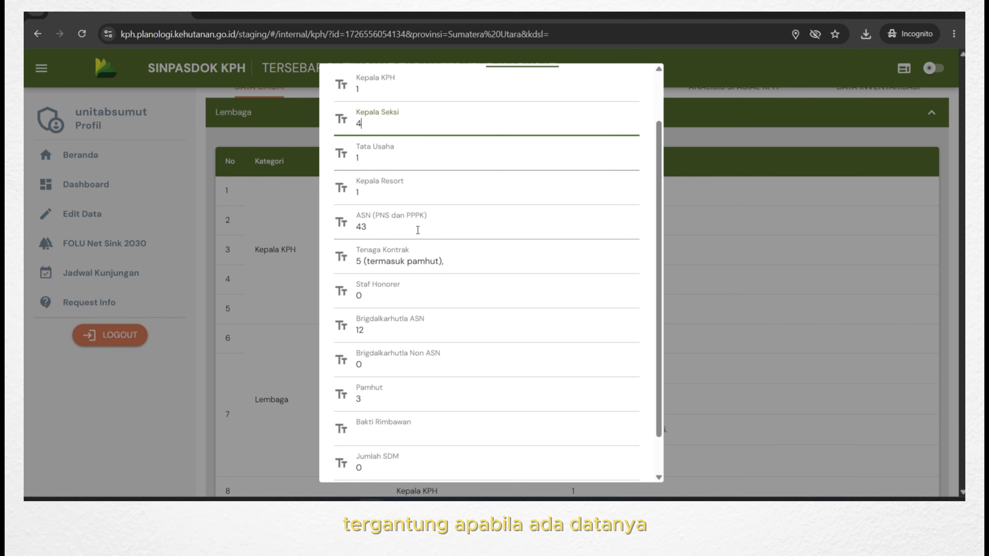
{"action": "scroll", "coordinate": [448, 234], "scroll_direction": "down", "scroll_amount": 2}
{"action": "scroll", "coordinate": [497, 322], "scroll_direction": "up", "scroll_amount": 3}
{"action": "scroll", "coordinate": [412, 405], "scroll_direction": "down", "scroll_amount": 3}
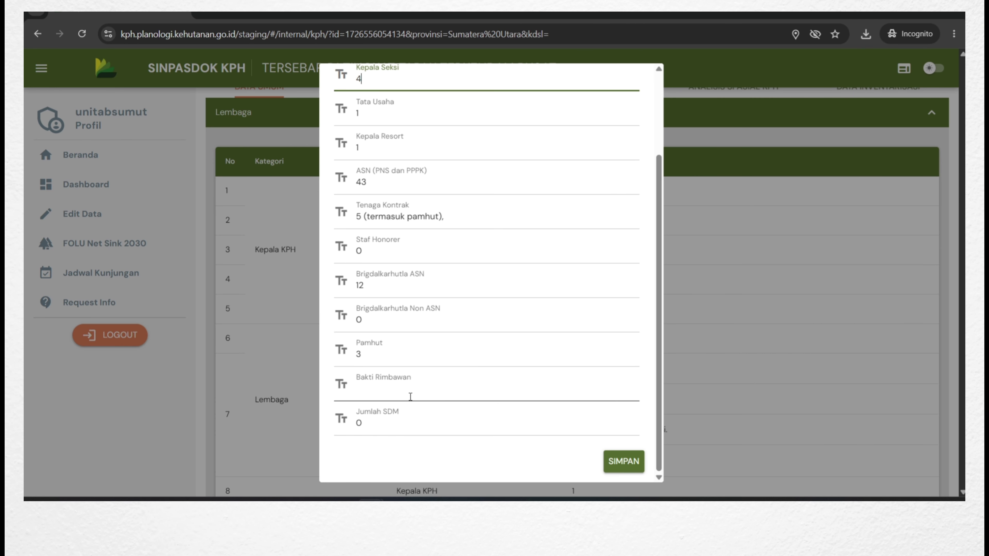
{"action": "scroll", "coordinate": [477, 323], "scroll_direction": "up", "scroll_amount": 3}
In the SK Kelembagaan tab, preview the currently attached SK Lembaga PDF.
{"action": "scroll", "coordinate": [592, 130], "scroll_direction": "up", "scroll_amount": 3}
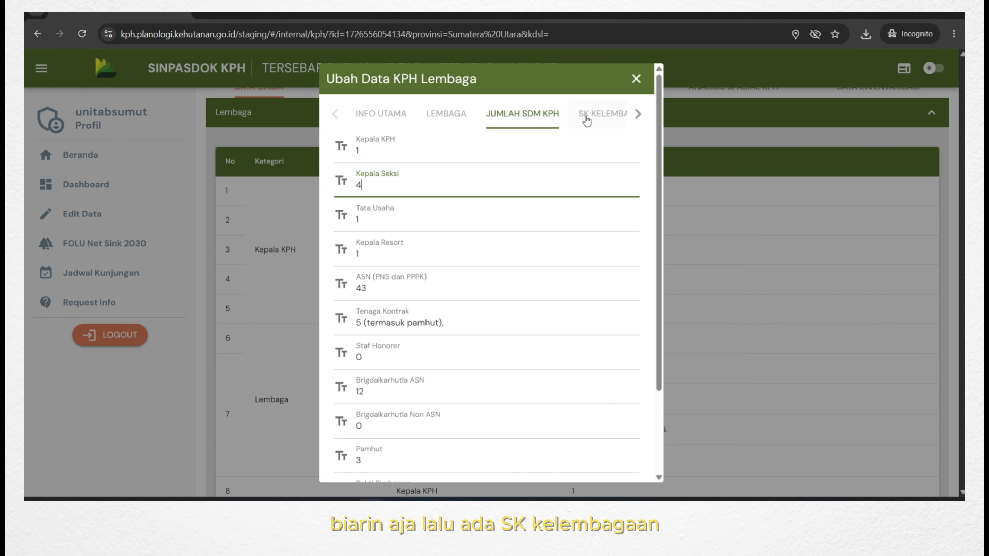
{"action": "left_click", "coordinate": [594, 115]}
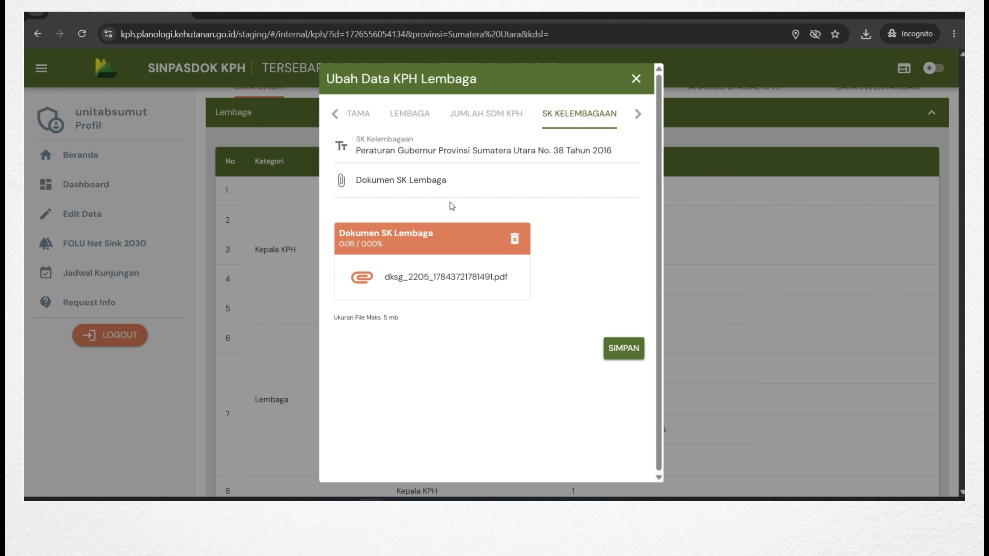
{"action": "left_click", "coordinate": [470, 282]}
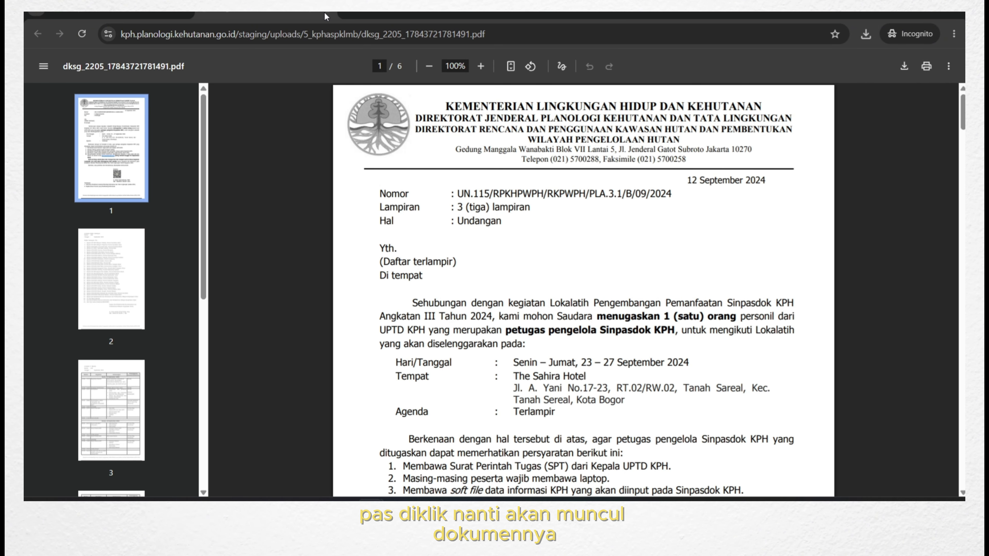
{"action": "left_click", "coordinate": [335, 18]}
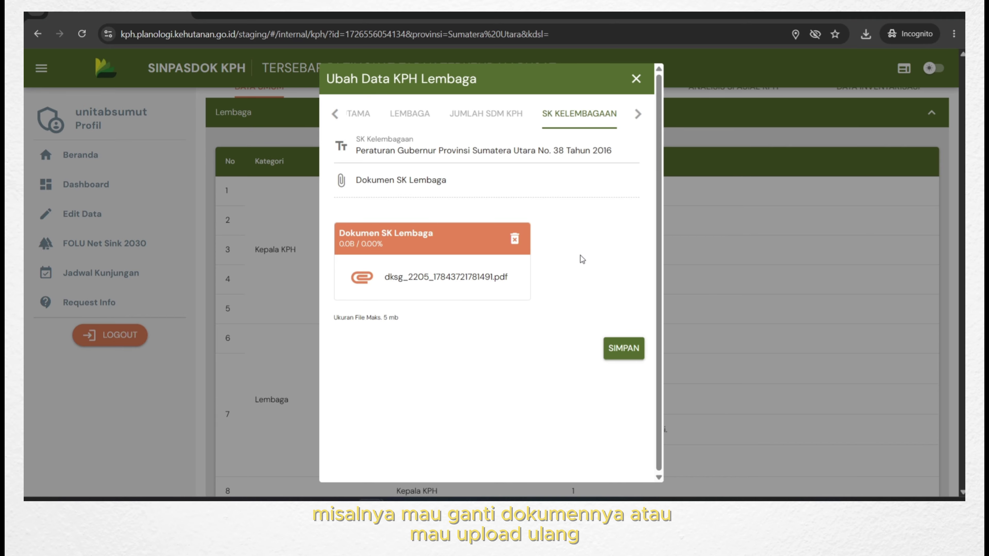
Replace the Dokumen SK Lembaga with a new PDF from Downloads and preview it.
{"action": "left_click", "coordinate": [515, 239]}
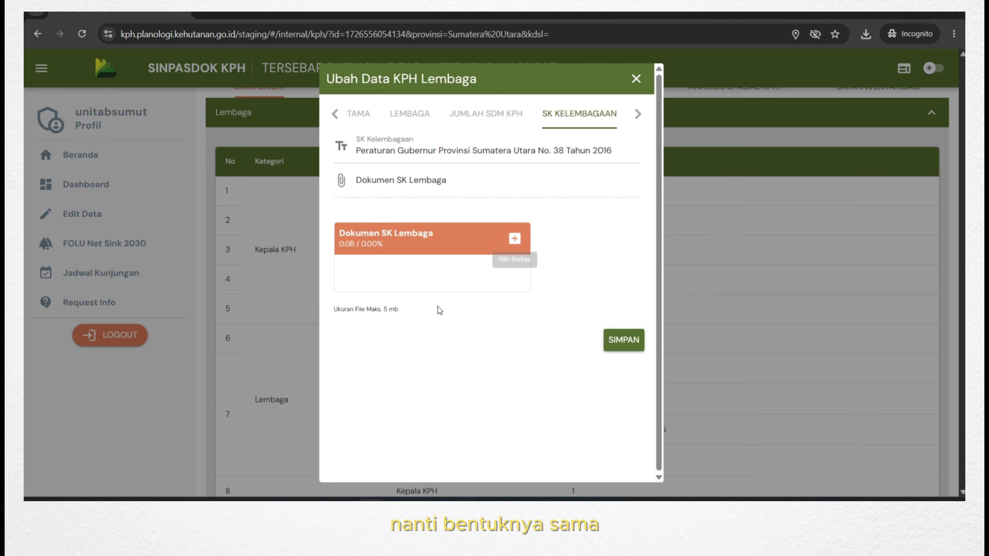
{"action": "left_click", "coordinate": [514, 239]}
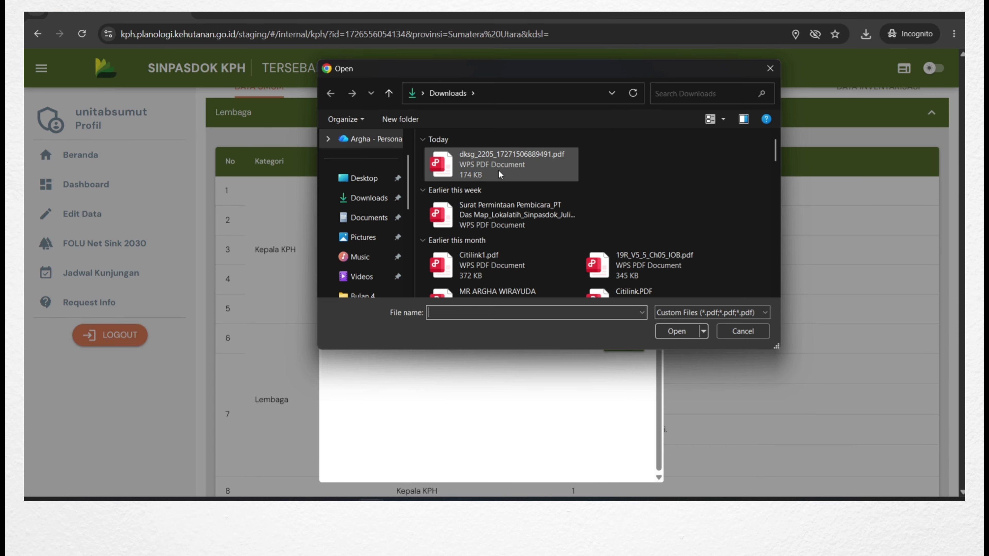
{"action": "left_click", "coordinate": [498, 170]}
{"action": "left_click", "coordinate": [677, 331]}
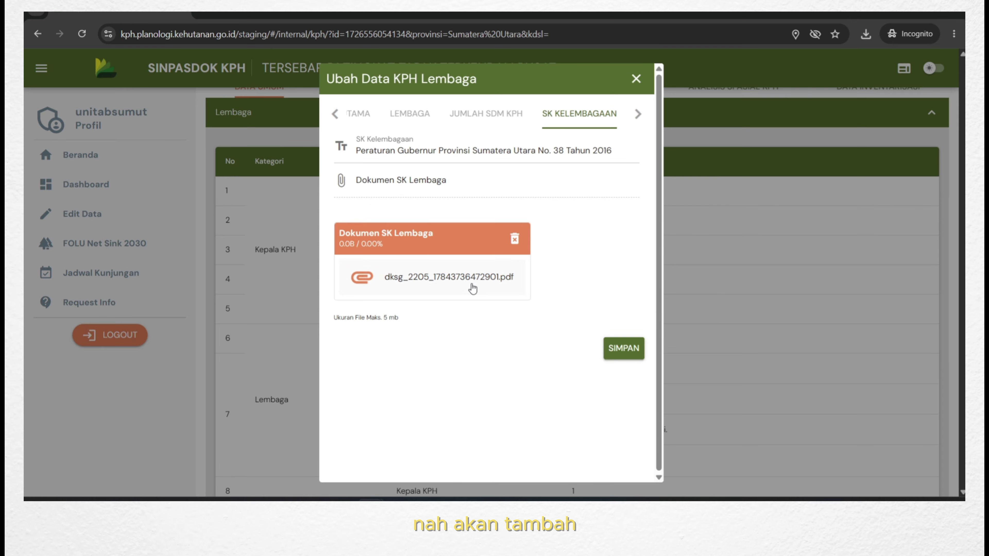
{"action": "left_click", "coordinate": [470, 287]}
{"action": "left_click", "coordinate": [333, 14]}
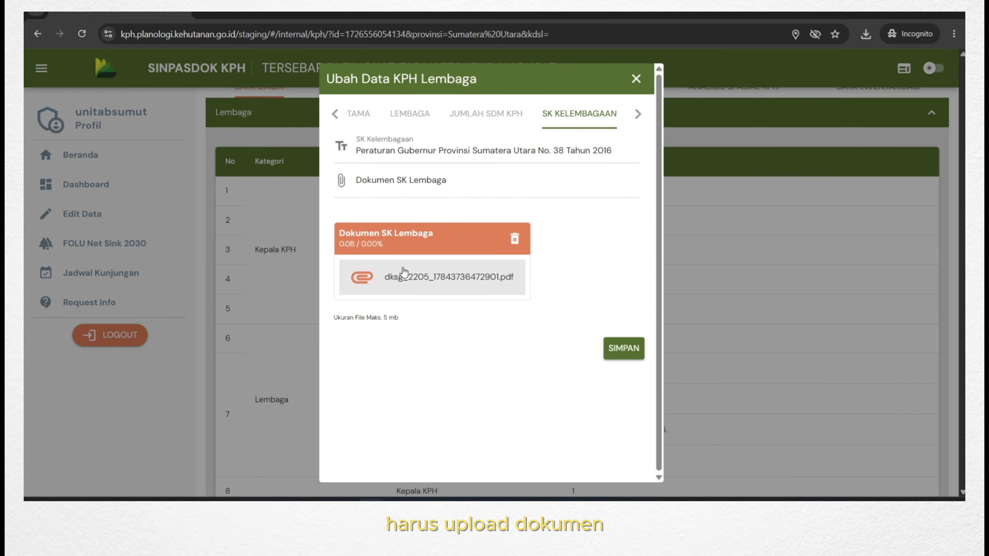
Review the SK BLUD and Pengelola Sinpasdok KPH details, then save the Lembaga data.
{"action": "left_click", "coordinate": [634, 115]}
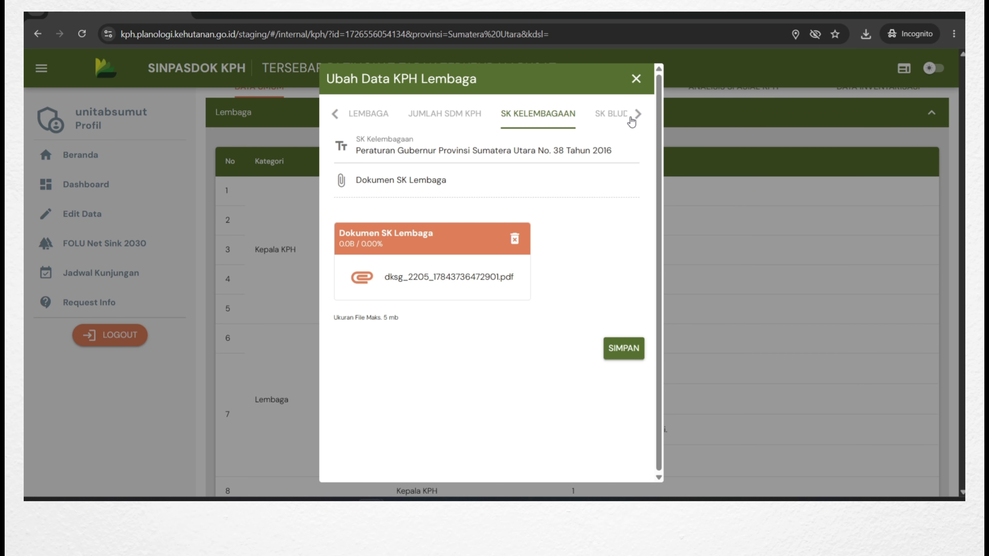
{"action": "left_click", "coordinate": [635, 115]}
{"action": "left_click", "coordinate": [522, 113]}
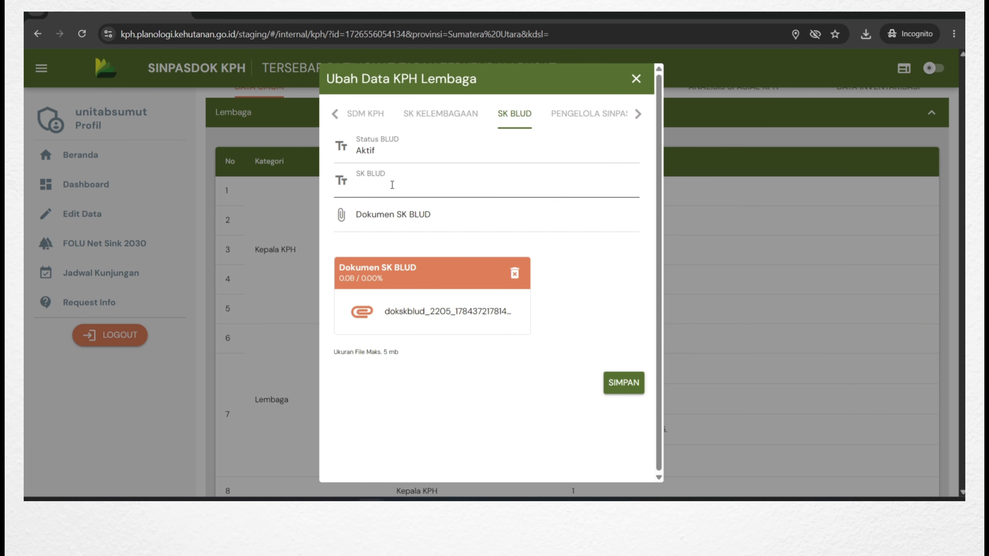
{"action": "left_click", "coordinate": [589, 117]}
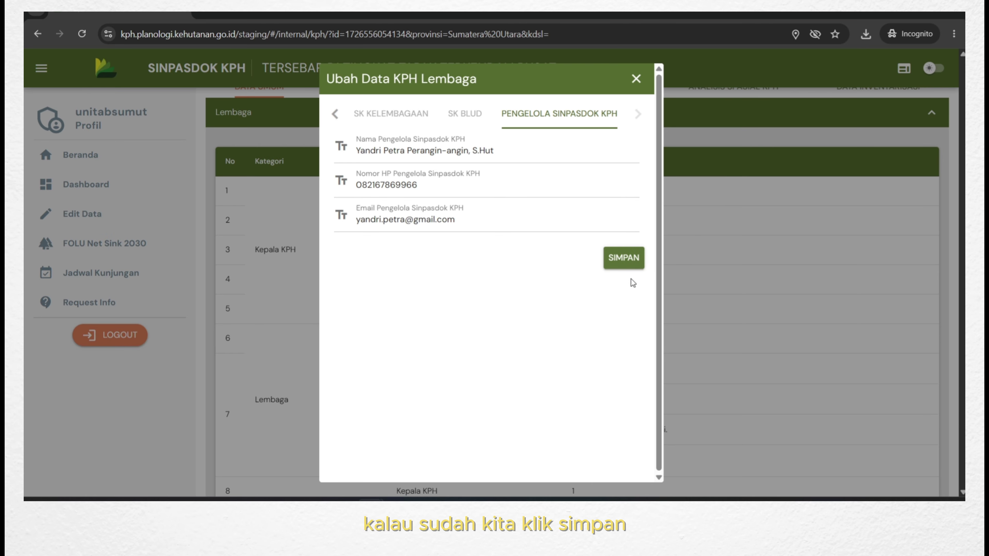
{"action": "left_click", "coordinate": [623, 268]}
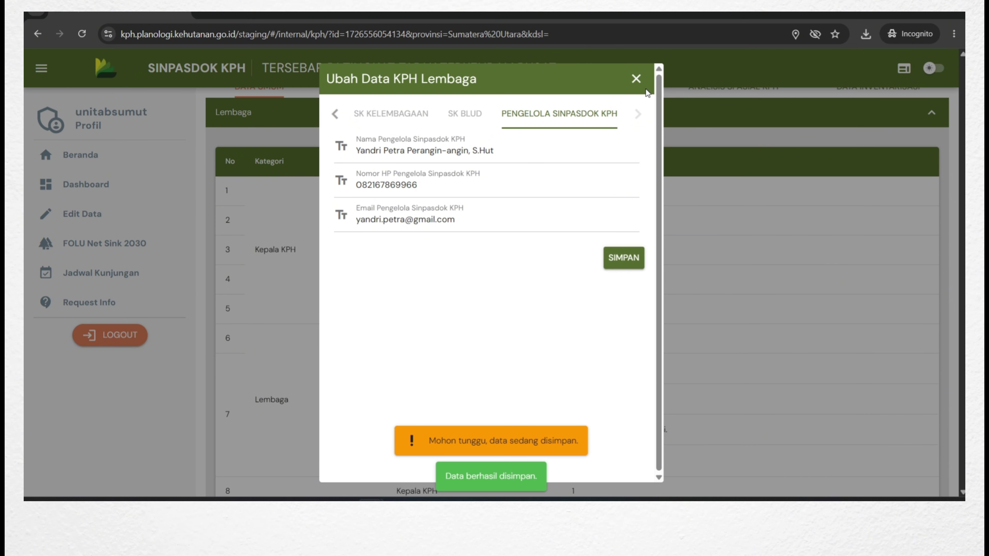
{"action": "left_click", "coordinate": [637, 79]}
View the stored Dokumen SK Kelembagaan PDF from the Lembaga table, then close it.
{"action": "scroll", "coordinate": [588, 248], "scroll_direction": "up", "scroll_amount": 2}
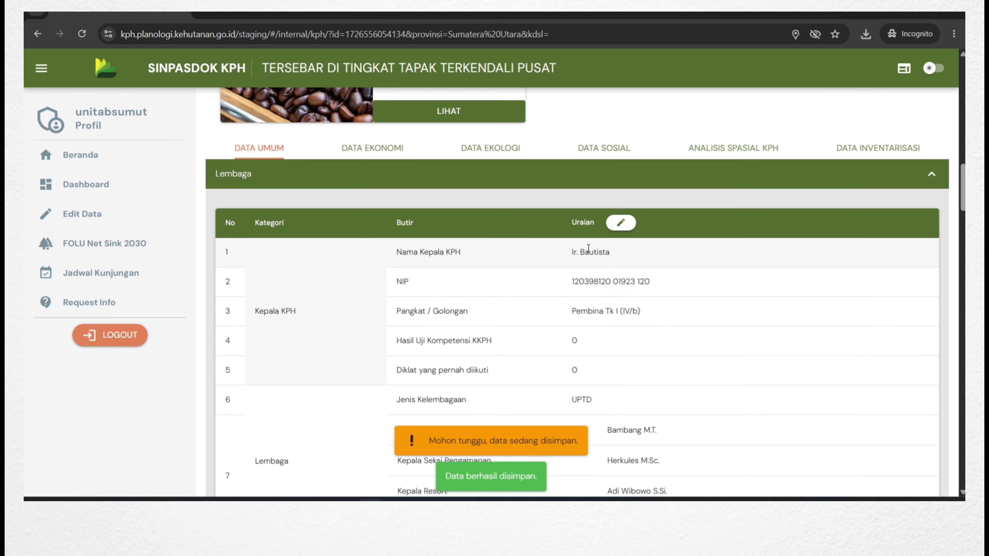
{"action": "scroll", "coordinate": [603, 263], "scroll_direction": "down", "scroll_amount": 5}
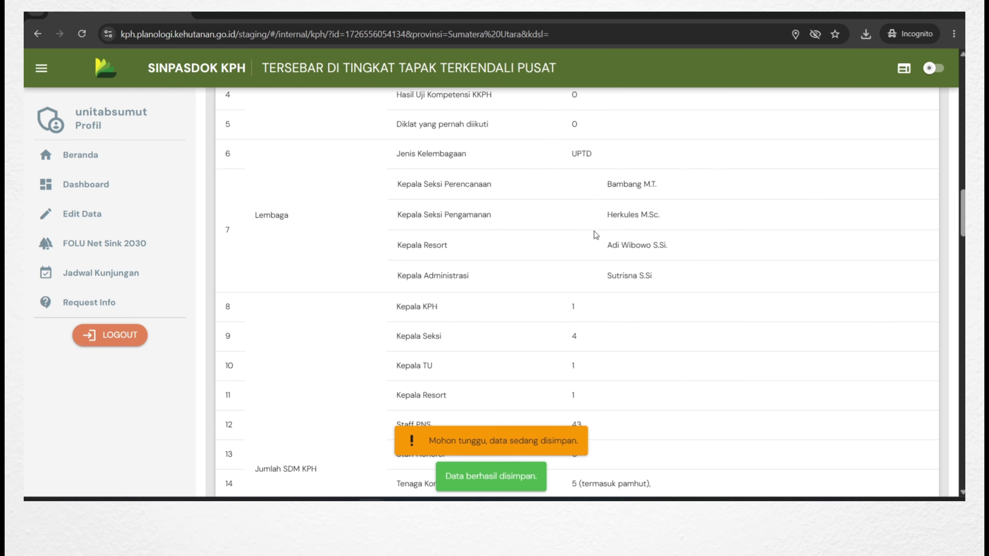
{"action": "scroll", "coordinate": [600, 218], "scroll_direction": "down", "scroll_amount": 8}
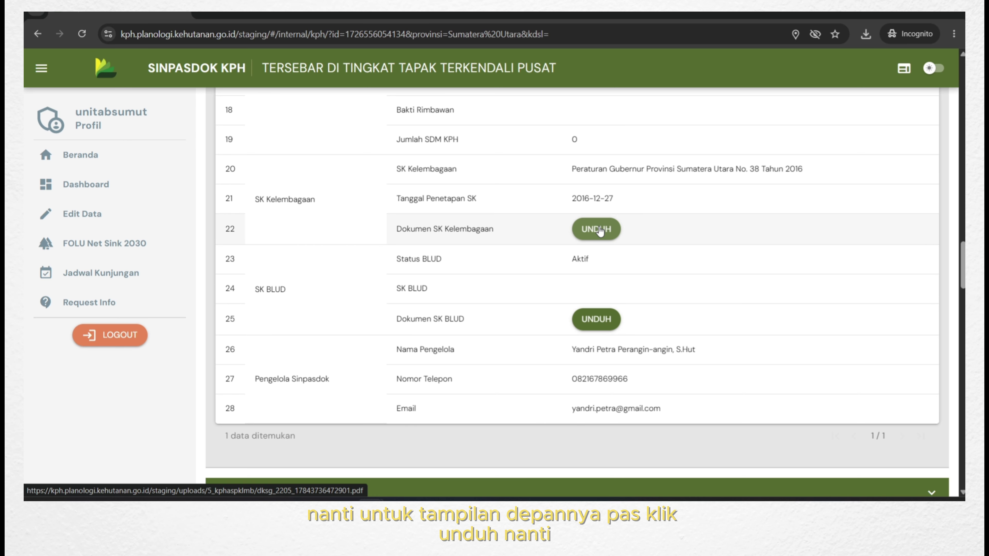
{"action": "left_click", "coordinate": [596, 229]}
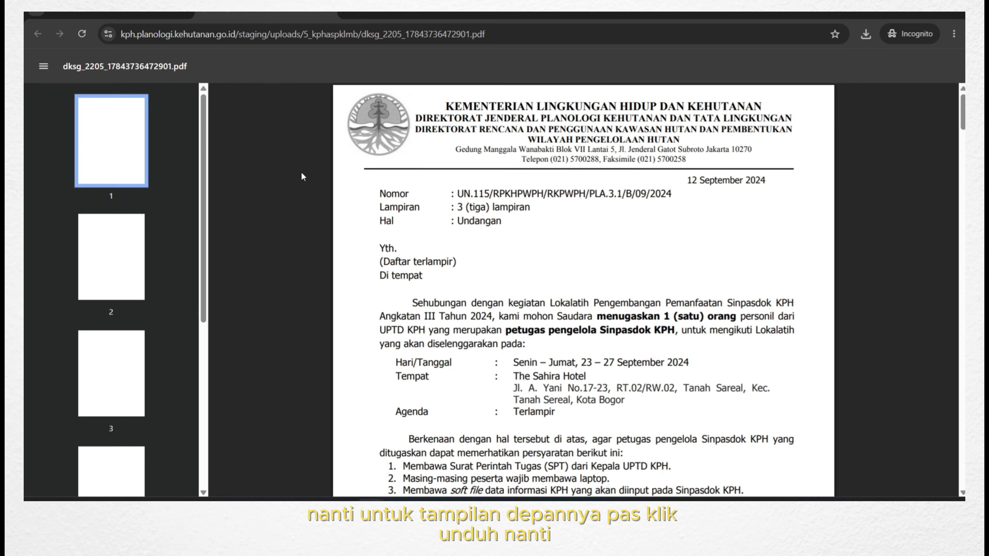
{"action": "scroll", "coordinate": [563, 260], "scroll_direction": "down", "scroll_amount": 2}
{"action": "scroll", "coordinate": [563, 260], "scroll_direction": "down", "scroll_amount": 5}
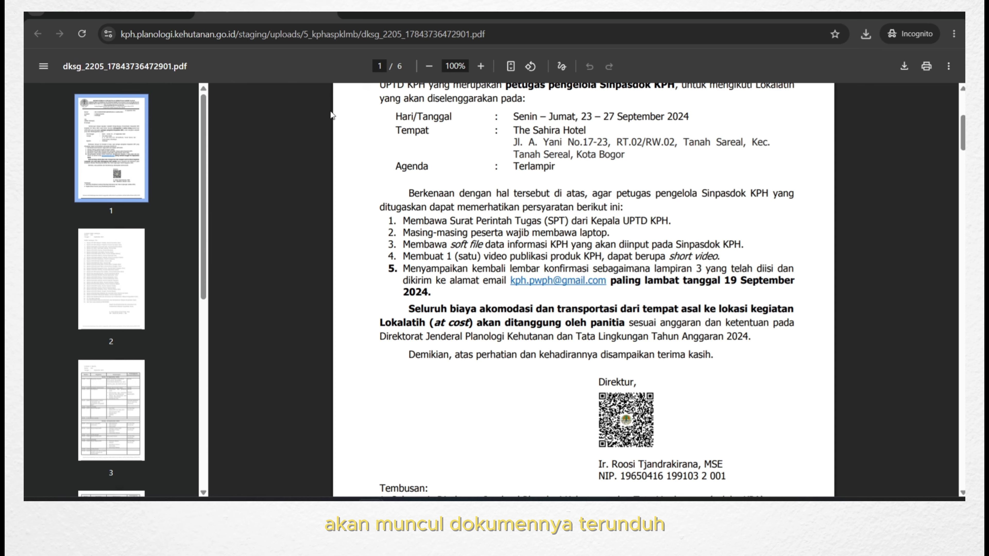
{"action": "left_click", "coordinate": [332, 14]}
{"action": "scroll", "coordinate": [693, 242], "scroll_direction": "up", "scroll_amount": 10}
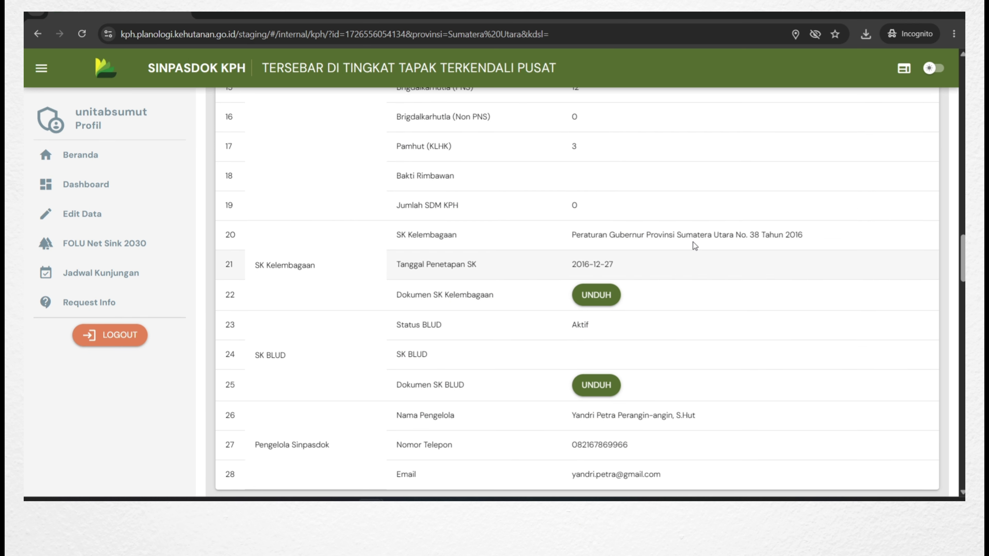
Collapse Lembaga and expand Pegawai to show the four employee records.
{"action": "left_click", "coordinate": [842, 172]}
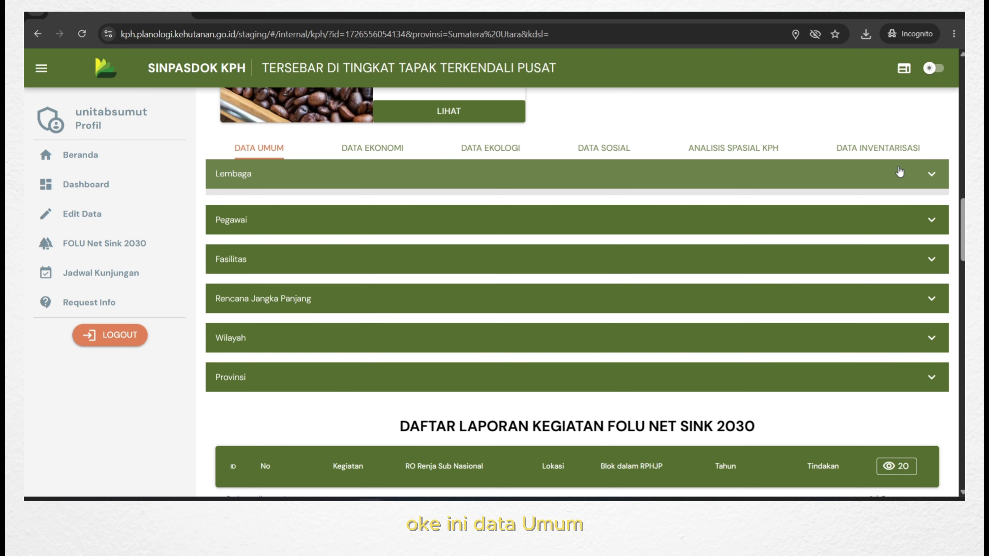
{"action": "left_click", "coordinate": [918, 225]}
{"action": "scroll", "coordinate": [489, 287], "scroll_direction": "down", "scroll_amount": 3}
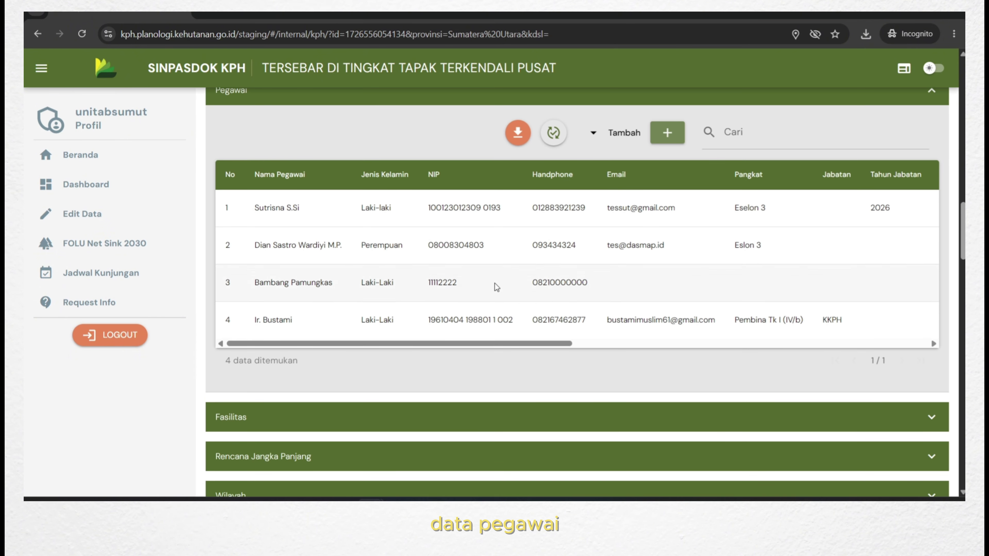
{"action": "scroll", "coordinate": [647, 273], "scroll_direction": "up", "scroll_amount": 1}
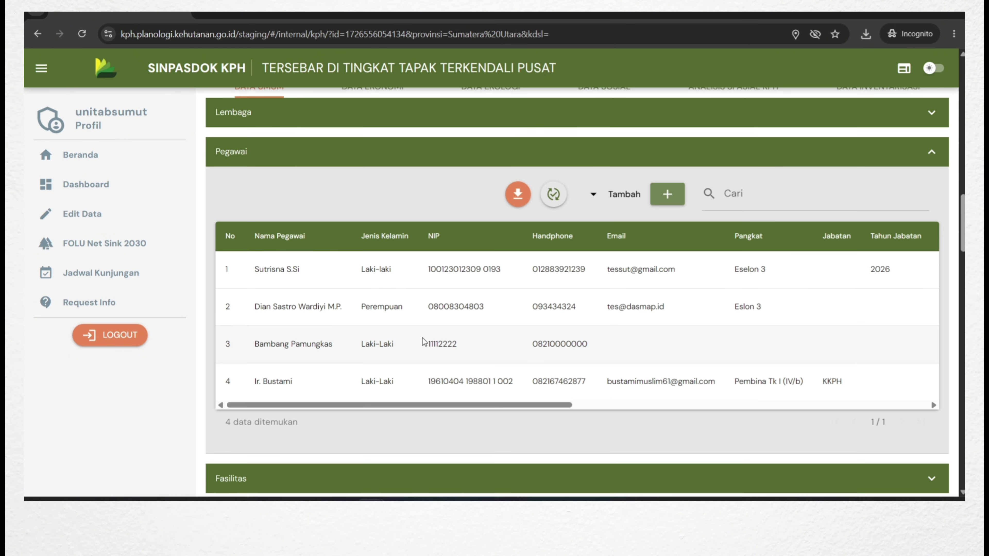
{"action": "scroll", "coordinate": [658, 187], "scroll_direction": "down", "scroll_amount": 1}
{"action": "scroll", "coordinate": [623, 194], "scroll_direction": "up", "scroll_amount": 1}
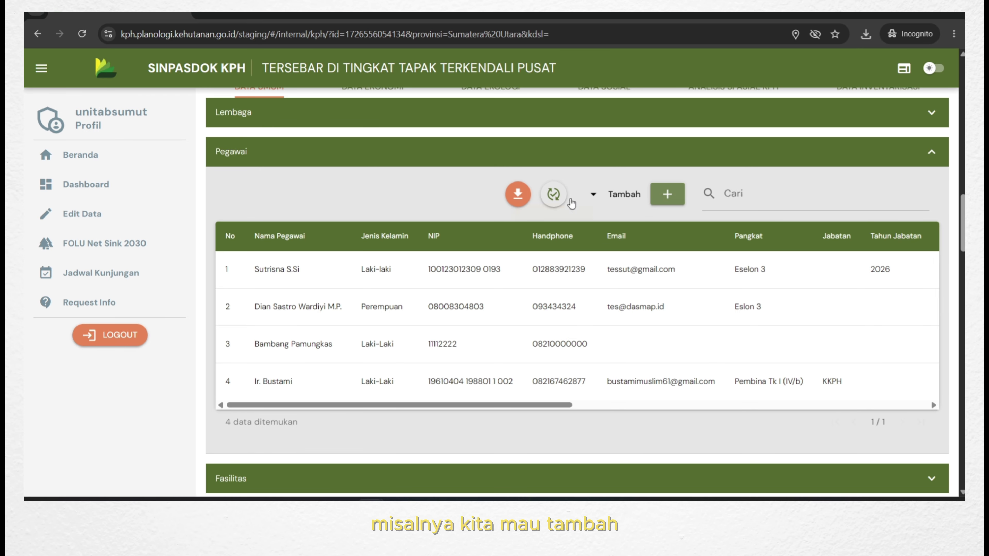
Start a new Pegawai entry with the employee's name, gender Laki-laki and NIP.
{"action": "left_click", "coordinate": [666, 199]}
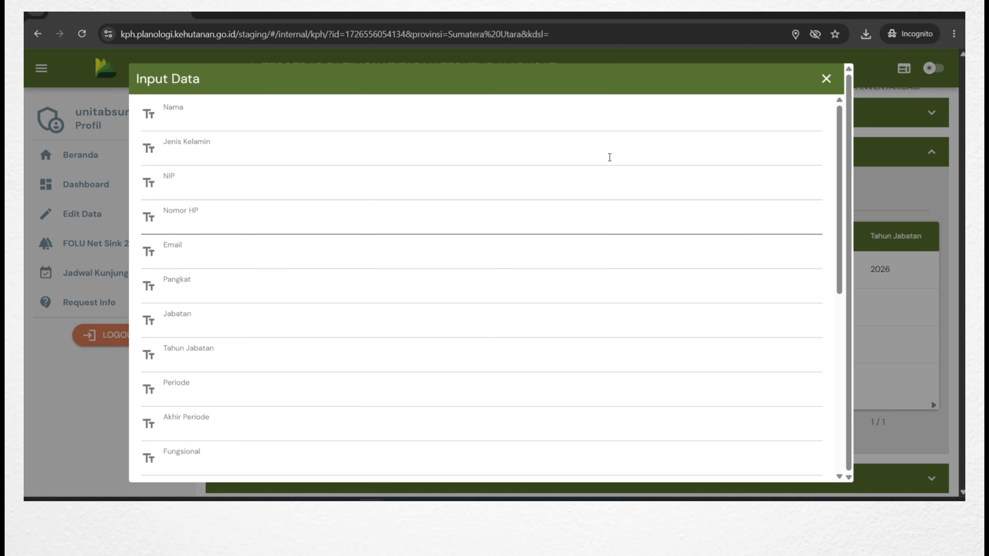
{"action": "left_click", "coordinate": [241, 125]}
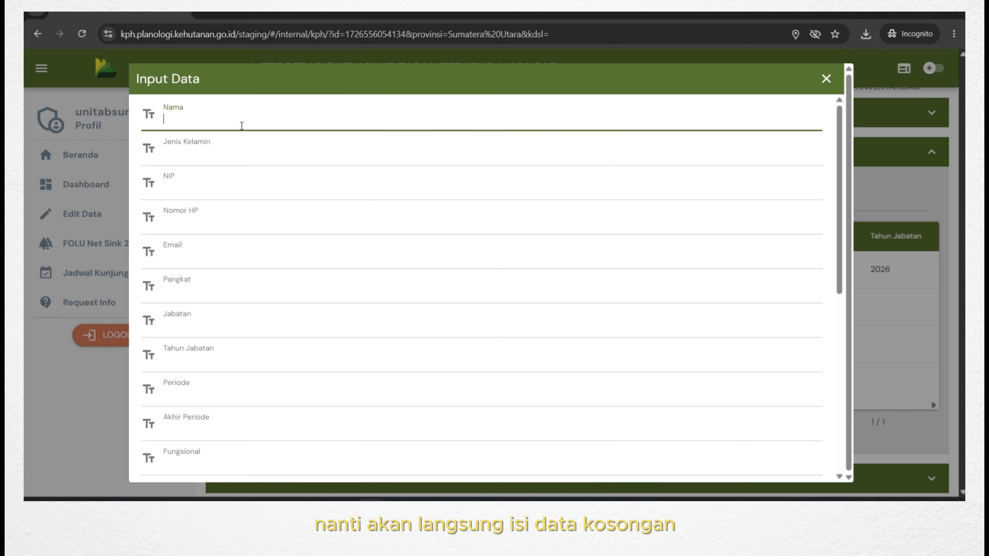
{"action": "type", "text": "Ir. Bautista"}
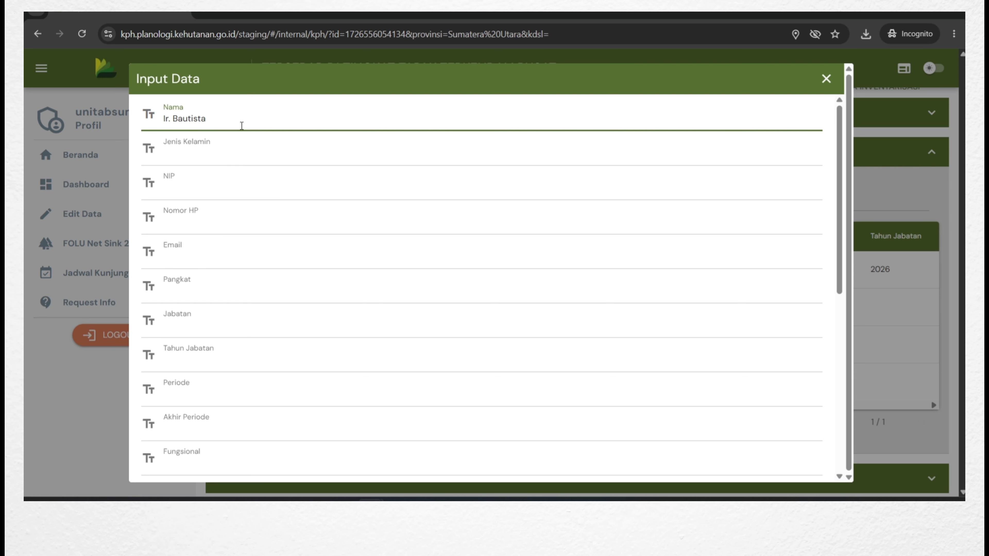
{"action": "left_click", "coordinate": [253, 156]}
{"action": "type", "text": "Laki-laki"}
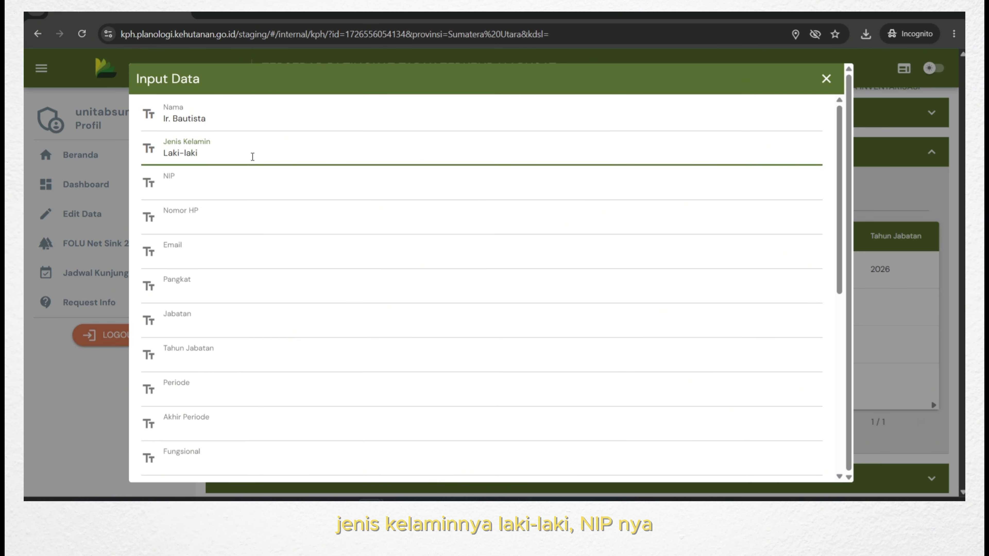
{"action": "left_click", "coordinate": [275, 182]}
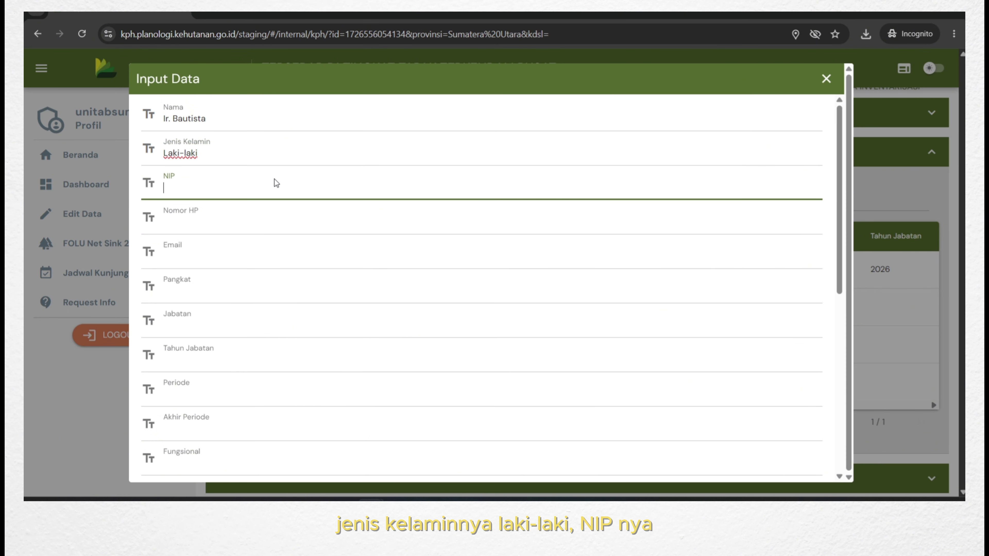
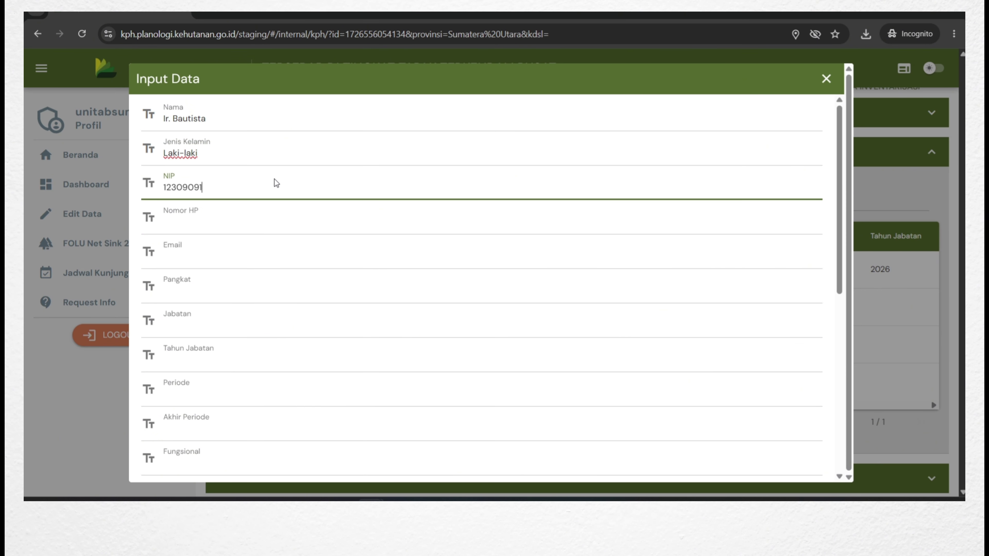
Fill in the employee's phone number and e-mail, and set Pangkat to Eselon 4.
{"action": "left_click", "coordinate": [257, 226]}
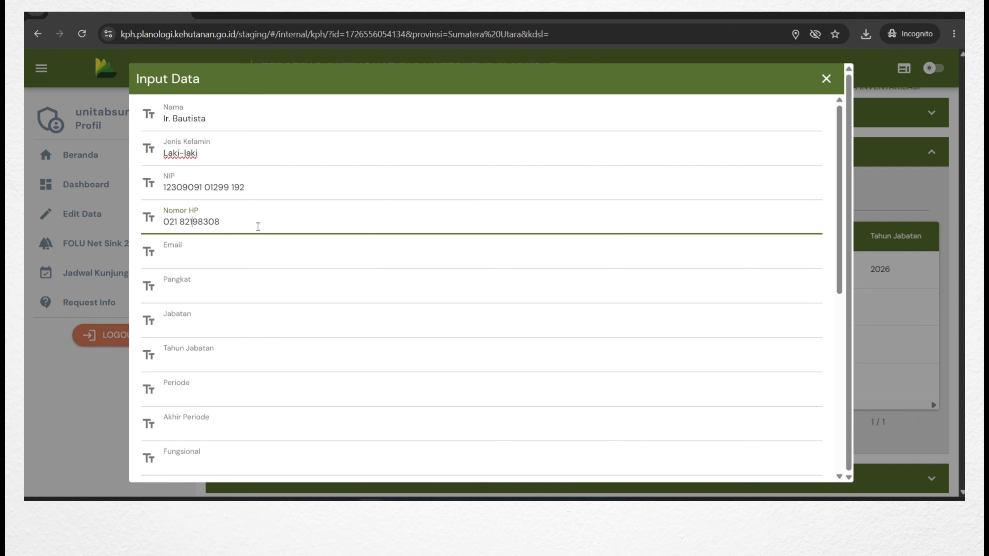
{"action": "left_click", "coordinate": [276, 250]}
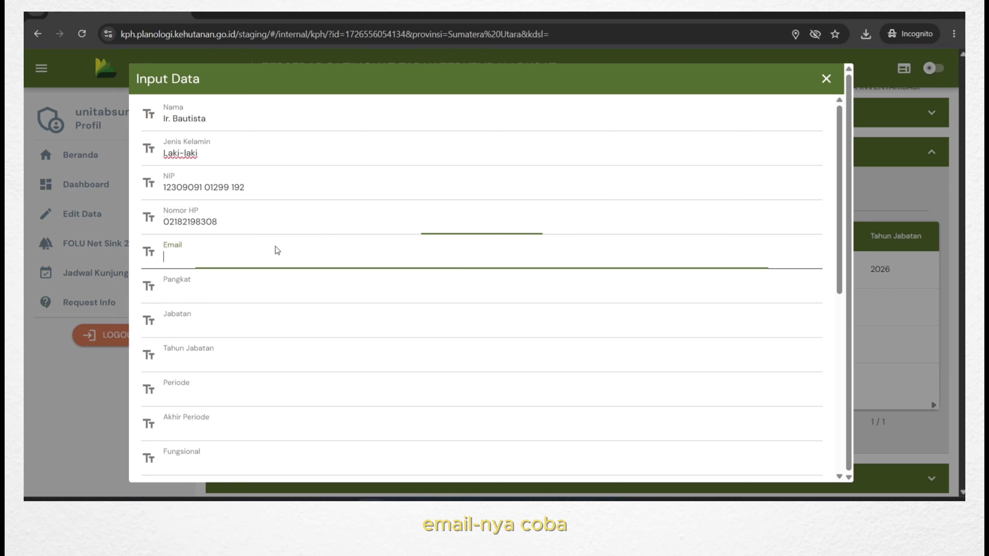
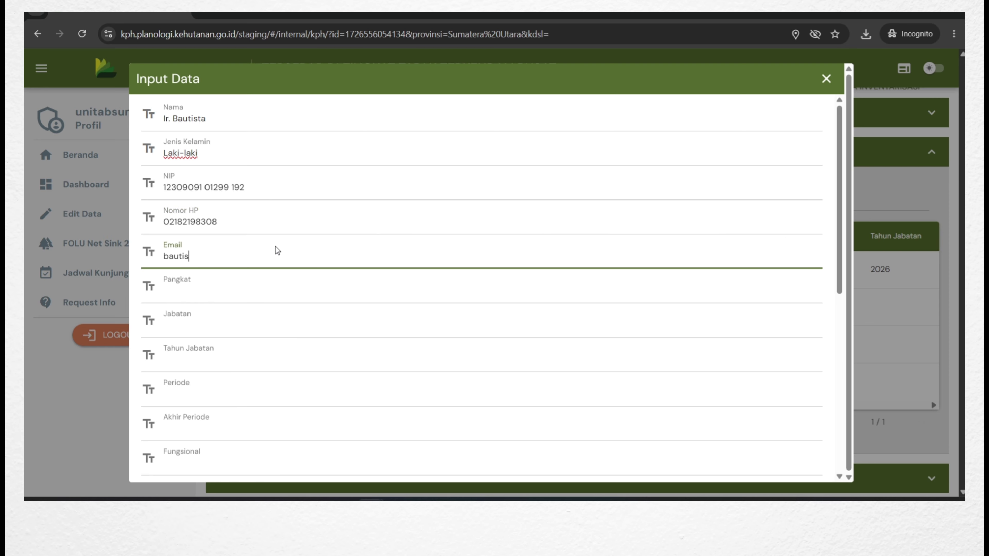
{"action": "scroll", "coordinate": [276, 252], "scroll_direction": "down", "scroll_amount": 2}
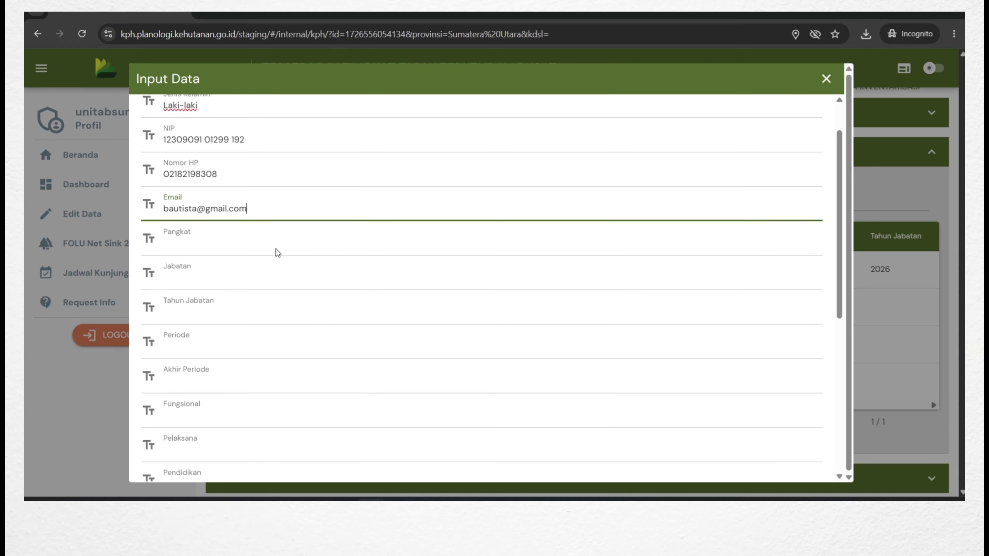
{"action": "left_click", "coordinate": [241, 233]}
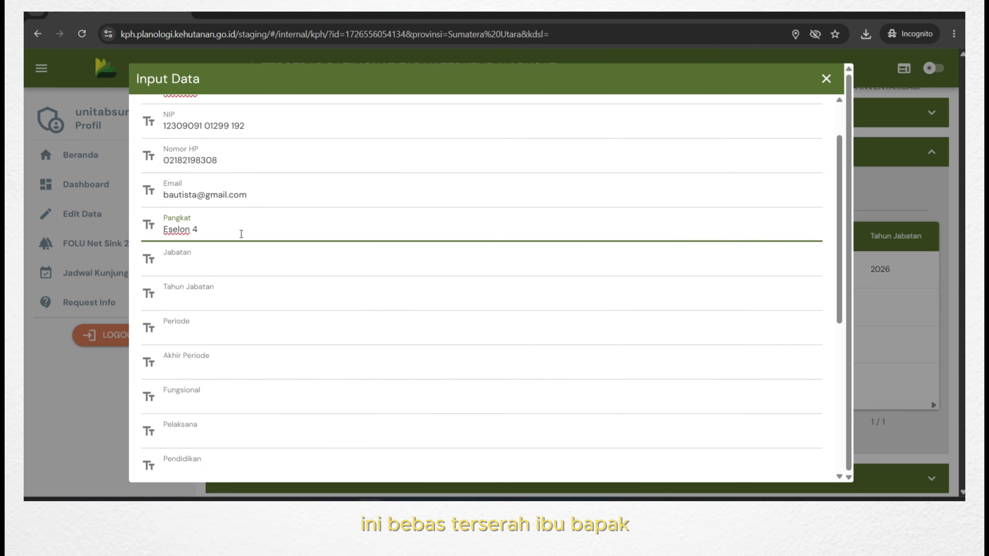
{"action": "scroll", "coordinate": [201, 224], "scroll_direction": "down", "scroll_amount": 2}
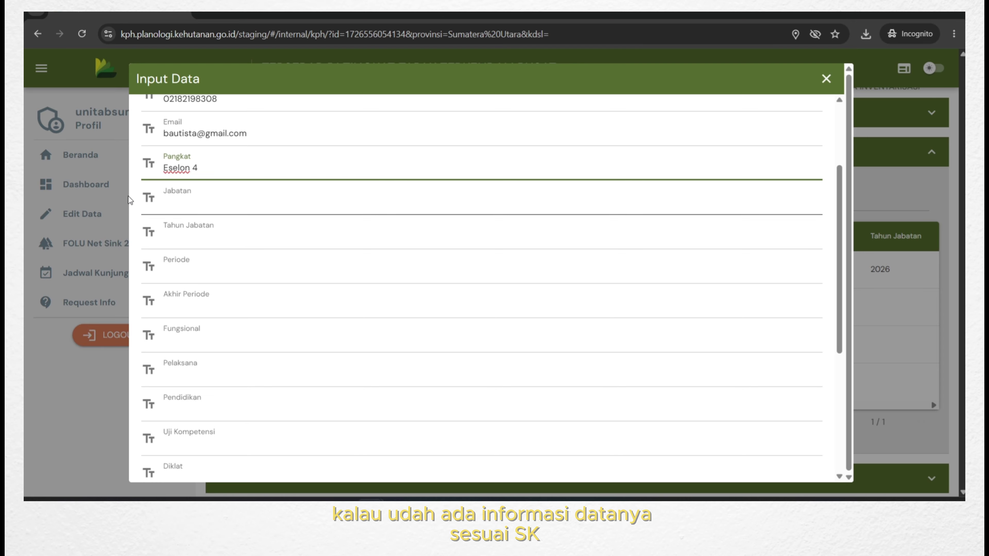
{"action": "scroll", "coordinate": [199, 206], "scroll_direction": "down", "scroll_amount": 2}
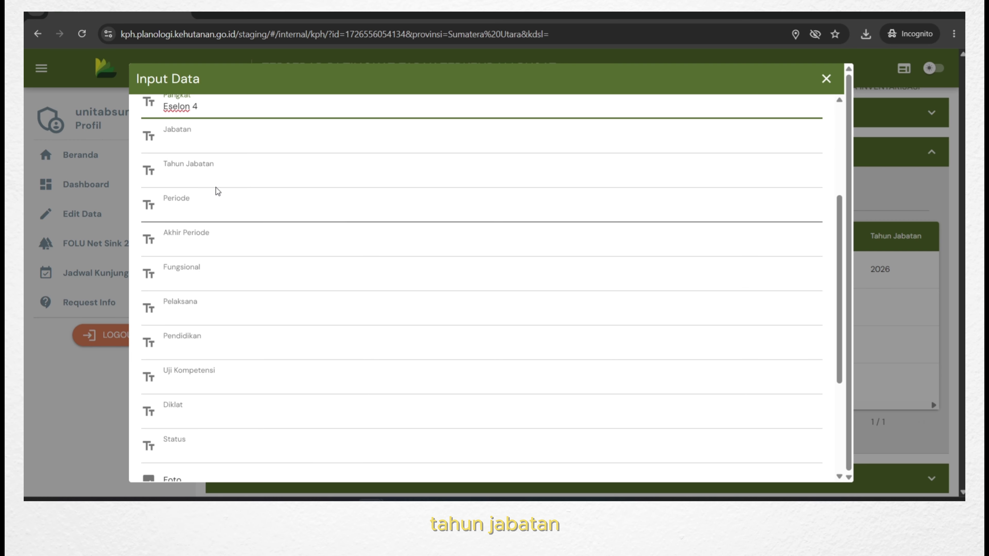
{"action": "scroll", "coordinate": [197, 233], "scroll_direction": "down", "scroll_amount": 4}
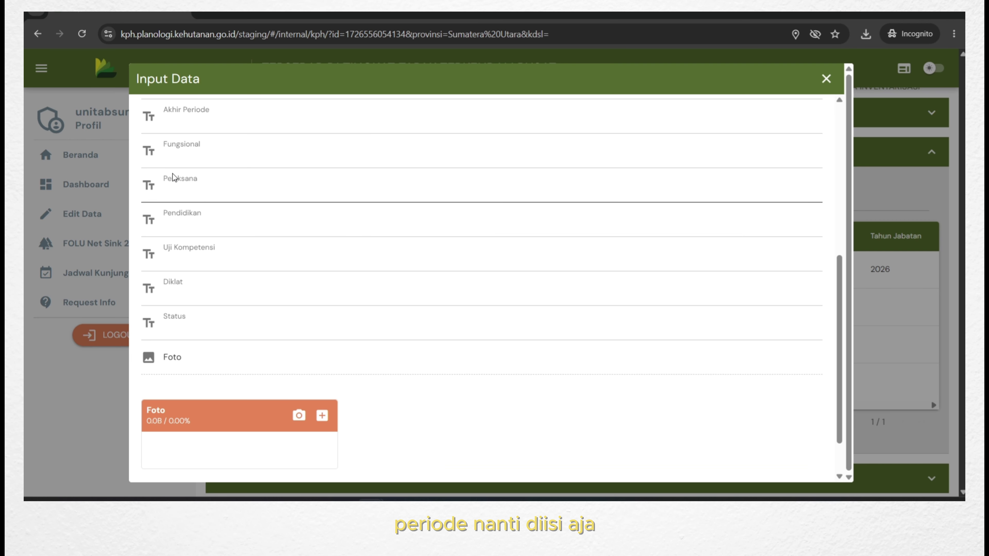
{"action": "scroll", "coordinate": [410, 353], "scroll_direction": "down", "scroll_amount": 2}
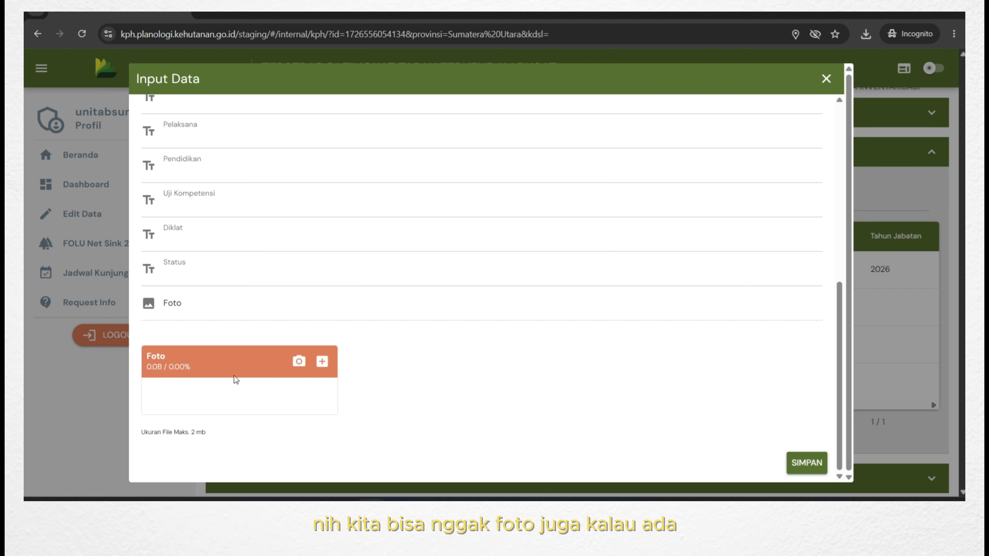
{"action": "scroll", "coordinate": [613, 379], "scroll_direction": "up", "scroll_amount": 8}
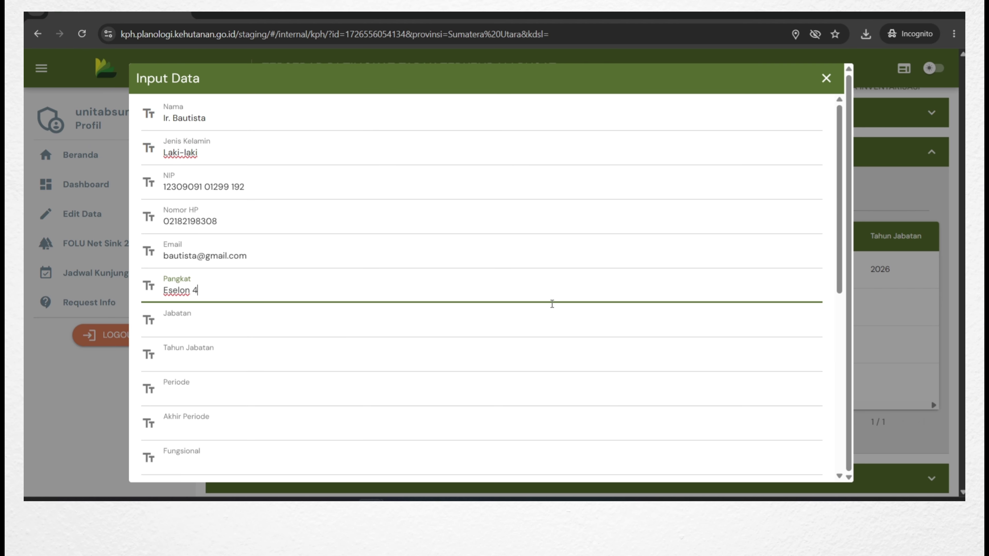
{"action": "scroll", "coordinate": [762, 400], "scroll_direction": "down", "scroll_amount": 8}
Save the new employee, then review and close the staff PDF dtpgw_2205_17843724409561.pdf.
{"action": "left_click", "coordinate": [813, 463]}
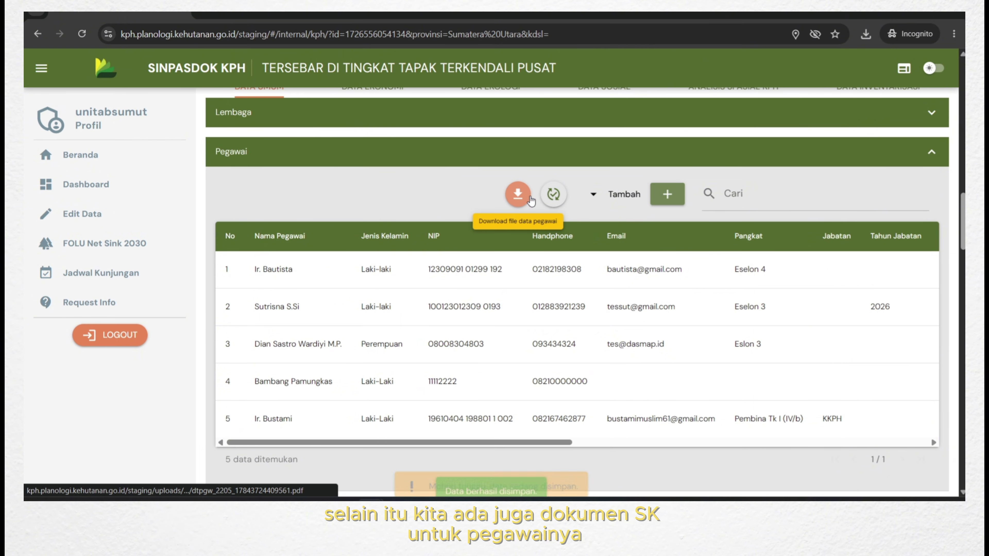
{"action": "left_click", "coordinate": [515, 196]}
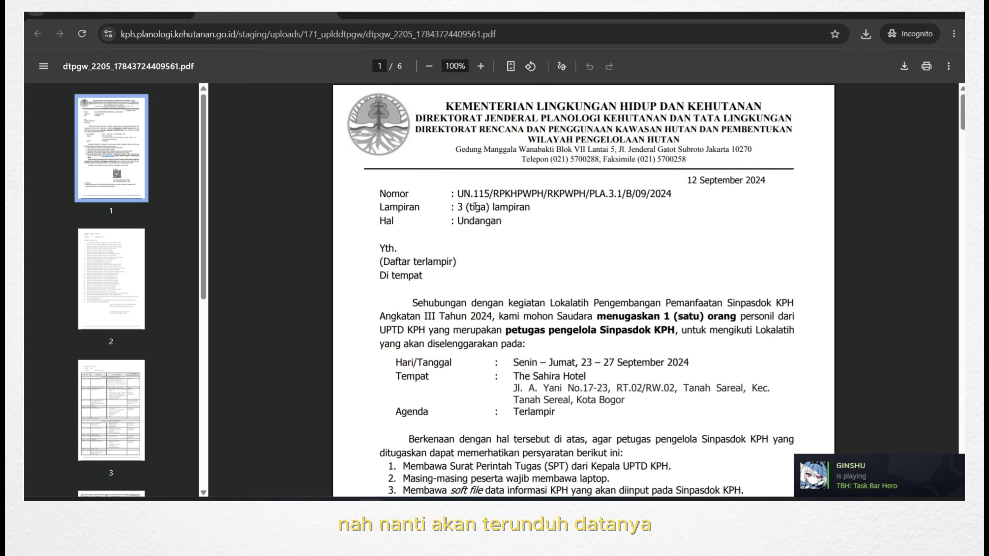
{"action": "scroll", "coordinate": [475, 206], "scroll_direction": "down", "scroll_amount": 5}
{"action": "scroll", "coordinate": [475, 206], "scroll_direction": "down", "scroll_amount": 15}
{"action": "scroll", "coordinate": [475, 206], "scroll_direction": "up", "scroll_amount": 3}
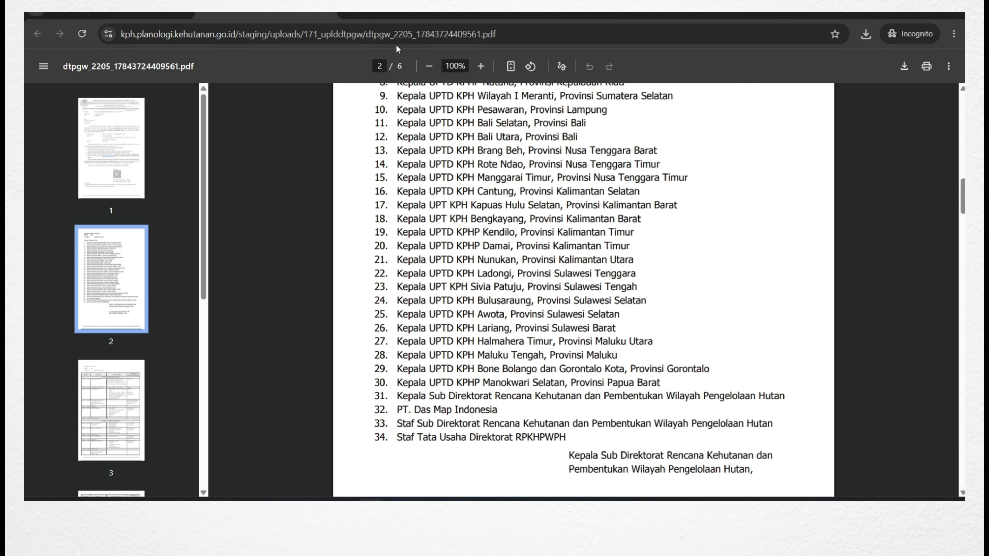
{"action": "left_click", "coordinate": [327, 13]}
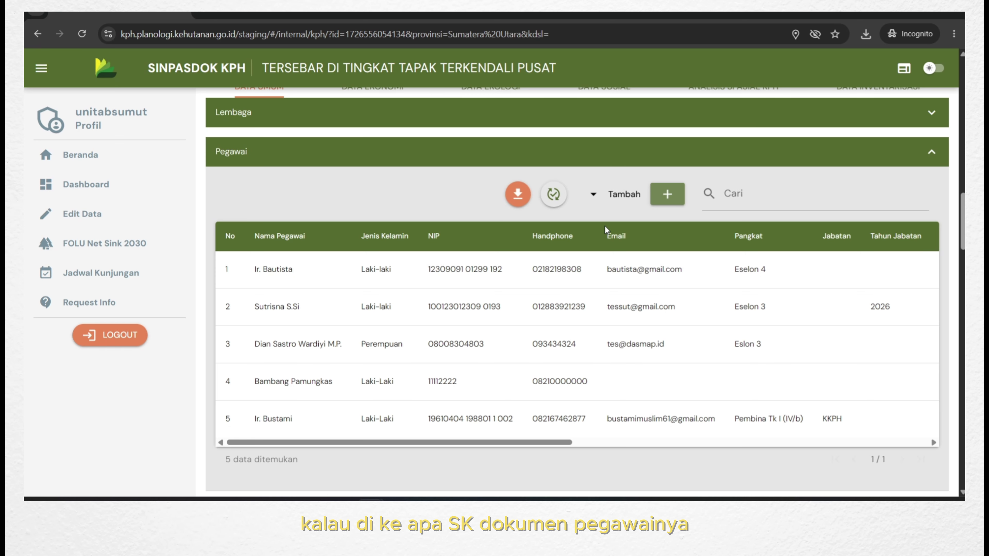
Replace the attached employee data file with dtpgw_2205_17843738711941.pdf from Downloads and save it.
{"action": "left_click", "coordinate": [553, 194]}
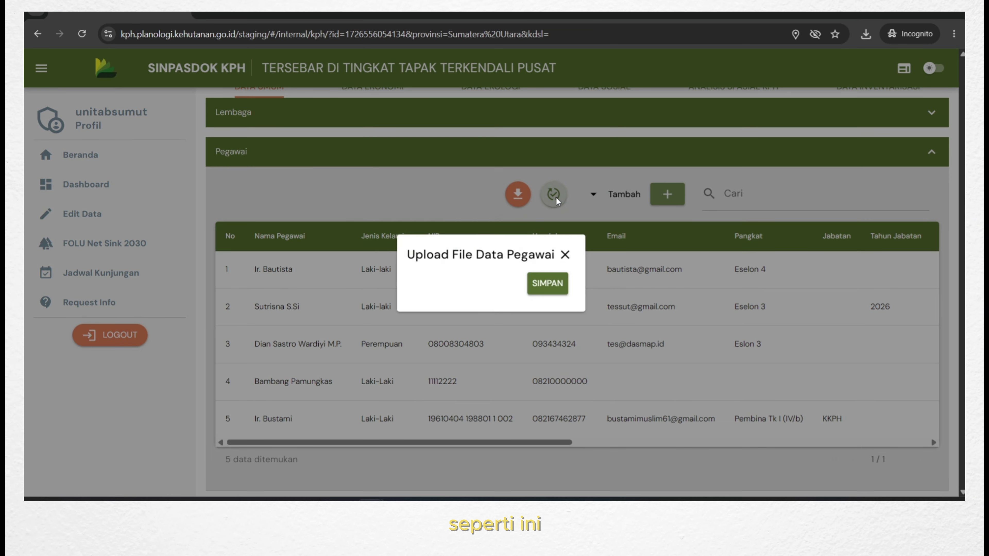
{"action": "left_click", "coordinate": [576, 258]}
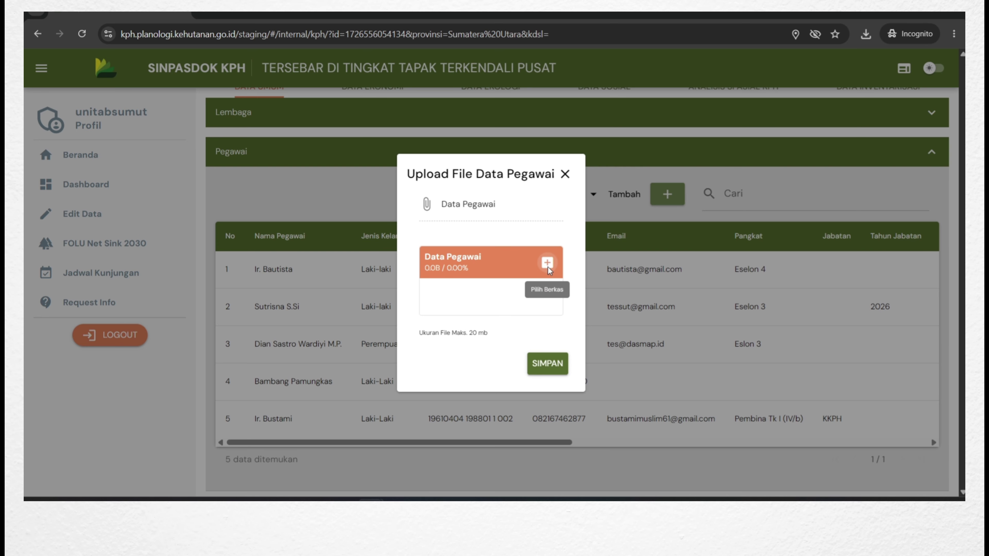
{"action": "left_click", "coordinate": [548, 264]}
{"action": "left_click", "coordinate": [521, 211]}
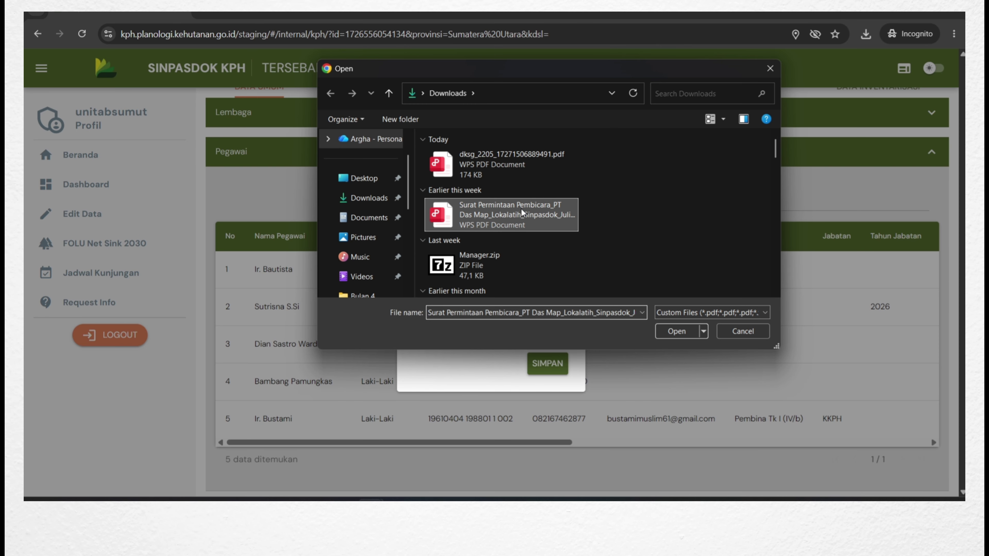
{"action": "scroll", "coordinate": [510, 214], "scroll_direction": "down", "scroll_amount": 5}
{"action": "scroll", "coordinate": [608, 246], "scroll_direction": "up", "scroll_amount": 5}
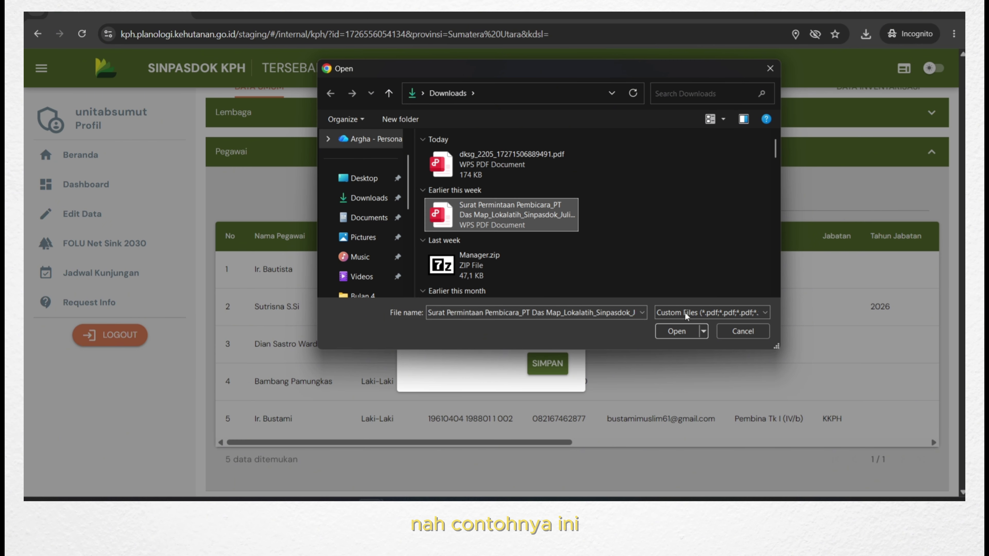
{"action": "left_click", "coordinate": [685, 331]}
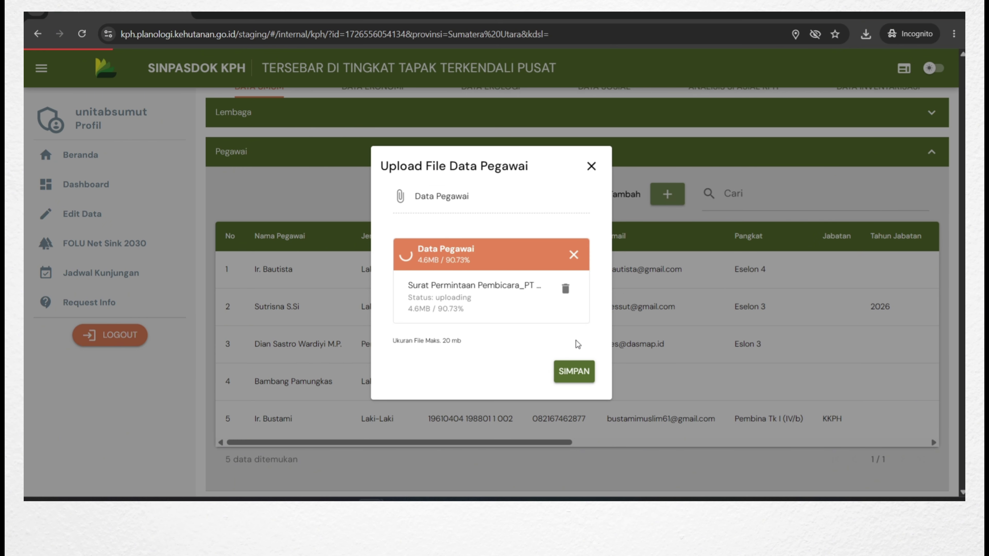
{"action": "left_click", "coordinate": [575, 369]}
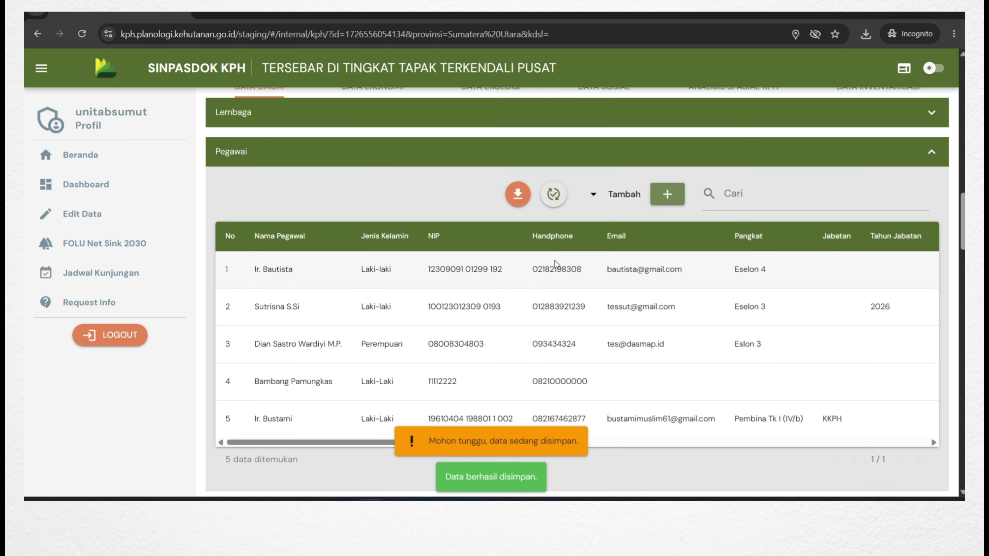
Open the uploaded 17-page staff PDF, scroll through its pages, then close it.
{"action": "left_click", "coordinate": [517, 196]}
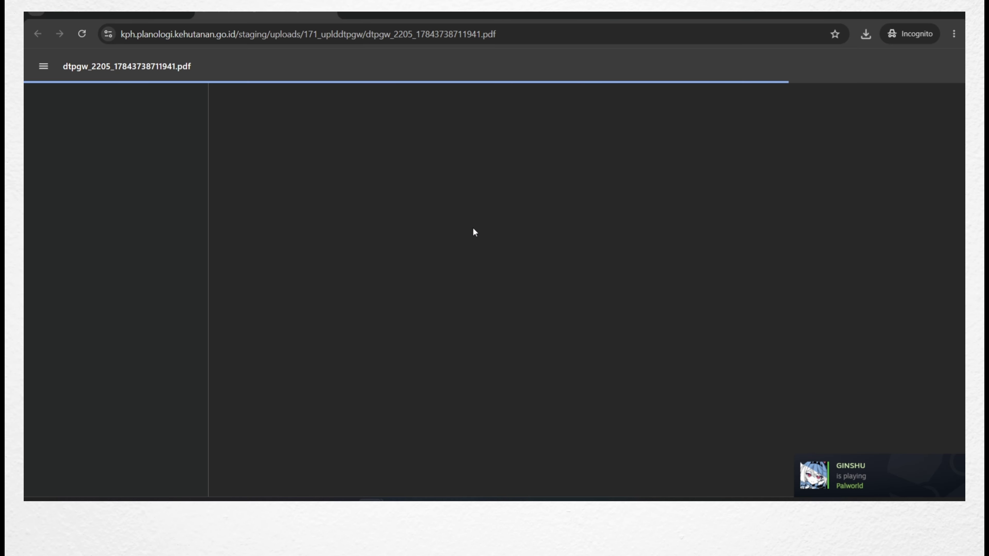
{"action": "scroll", "coordinate": [472, 230], "scroll_direction": "down", "scroll_amount": 20}
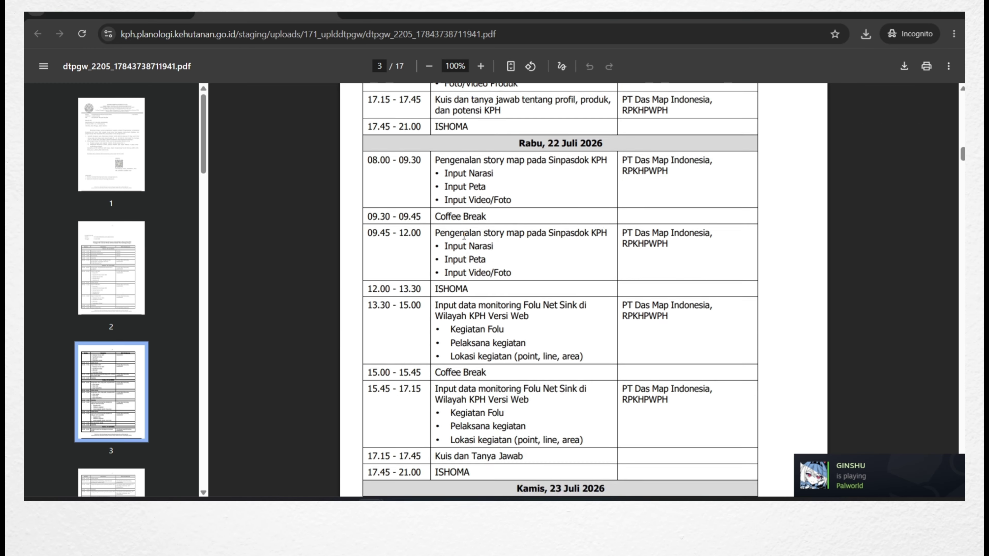
{"action": "scroll", "coordinate": [466, 242], "scroll_direction": "down", "scroll_amount": 20}
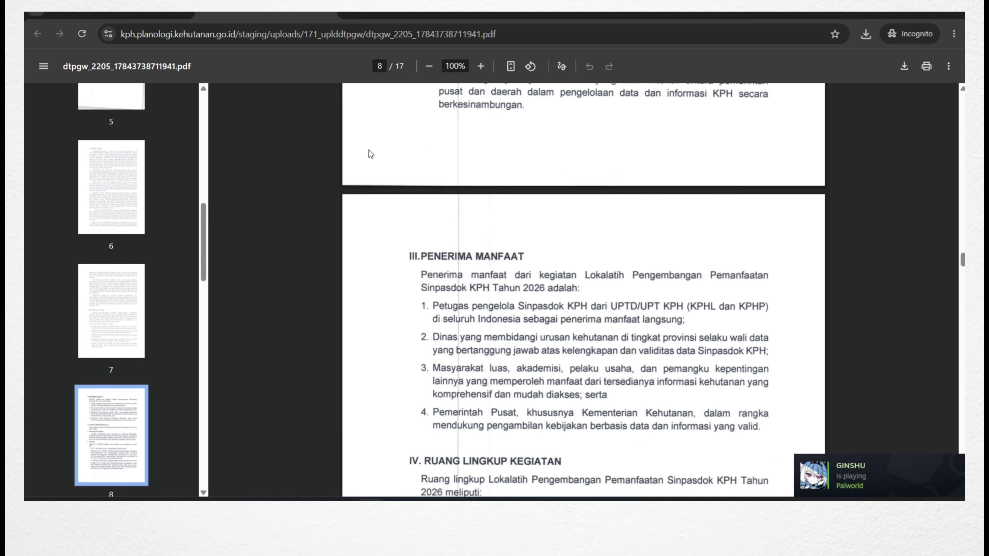
{"action": "scroll", "coordinate": [461, 288], "scroll_direction": "up", "scroll_amount": 20}
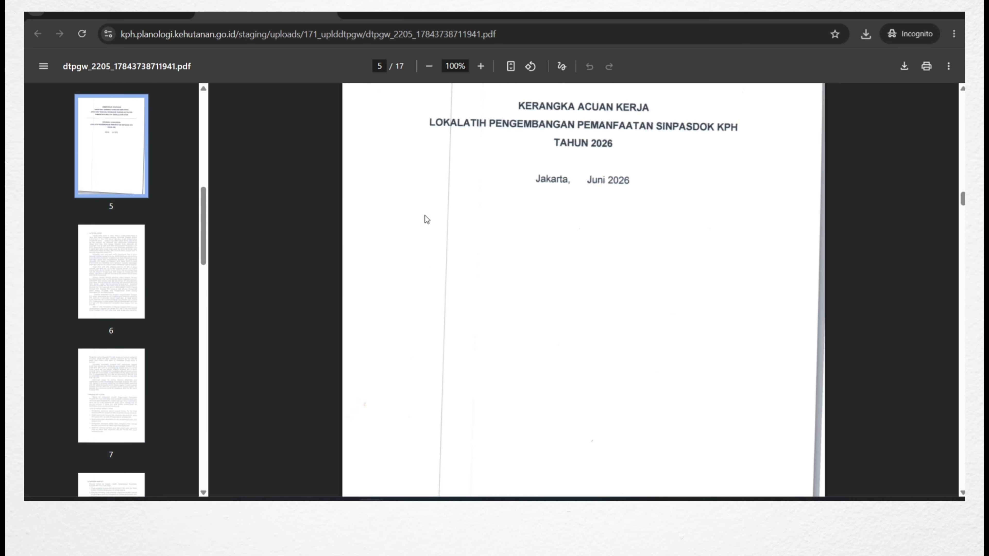
{"action": "scroll", "coordinate": [446, 270], "scroll_direction": "up", "scroll_amount": 8}
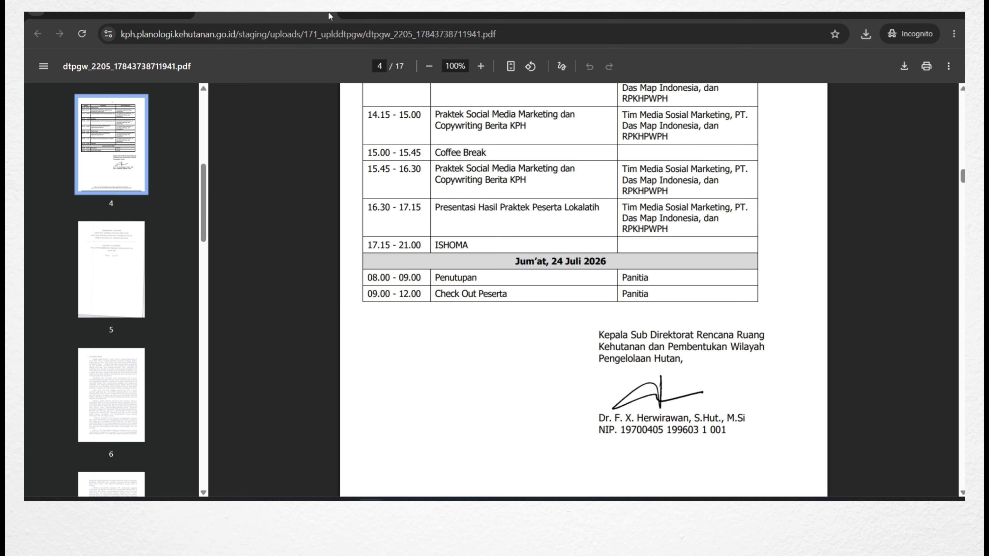
{"action": "left_click", "coordinate": [329, 16]}
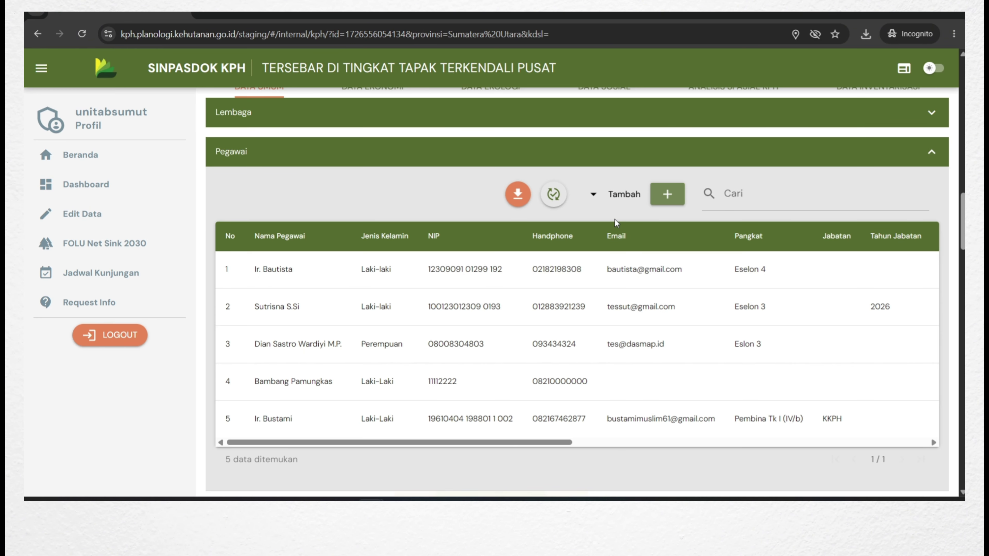
Collapse Pegawai, expand Fasilitas and try downloading the Data Fasilitas document.
{"action": "scroll", "coordinate": [641, 230], "scroll_direction": "down", "scroll_amount": 1}
{"action": "scroll", "coordinate": [916, 225], "scroll_direction": "up", "scroll_amount": 3}
{"action": "left_click", "coordinate": [916, 225]}
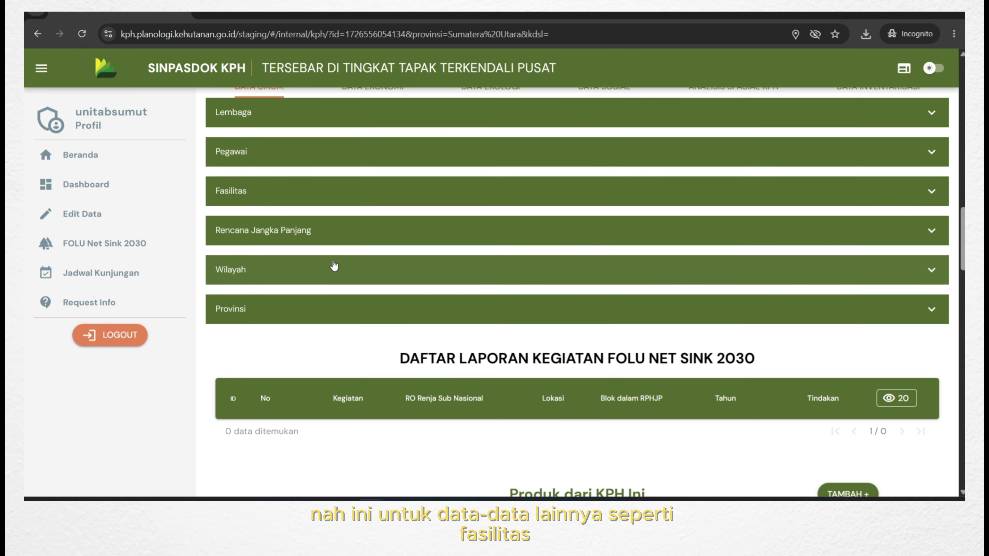
{"action": "left_click", "coordinate": [340, 193]}
{"action": "scroll", "coordinate": [876, 250], "scroll_direction": "down", "scroll_amount": 3}
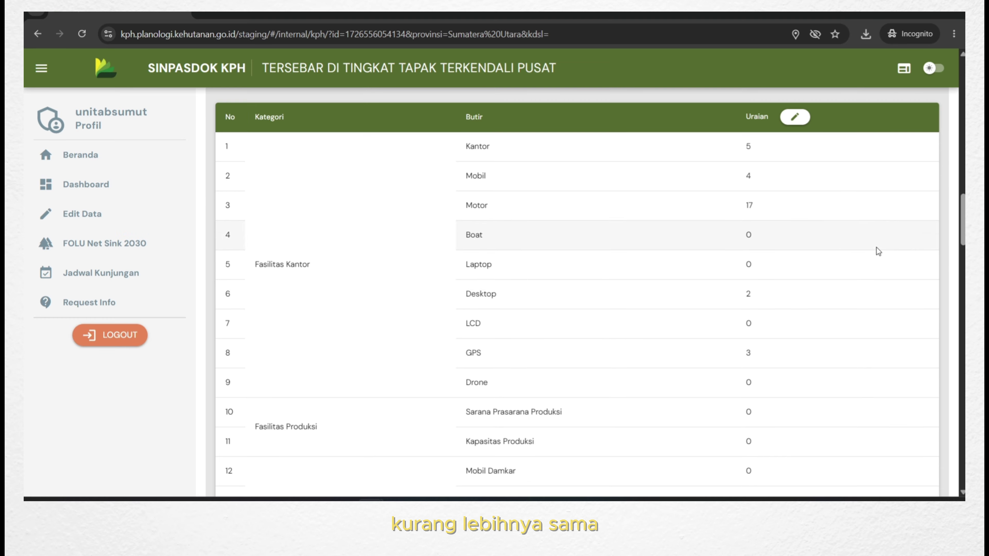
{"action": "scroll", "coordinate": [752, 243], "scroll_direction": "up", "scroll_amount": 3}
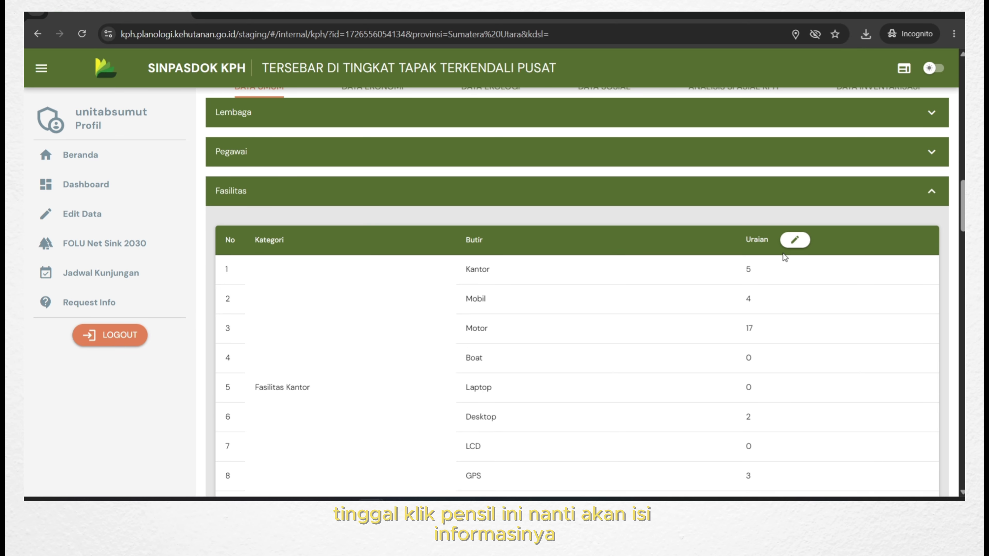
{"action": "scroll", "coordinate": [785, 257], "scroll_direction": "down", "scroll_amount": 10}
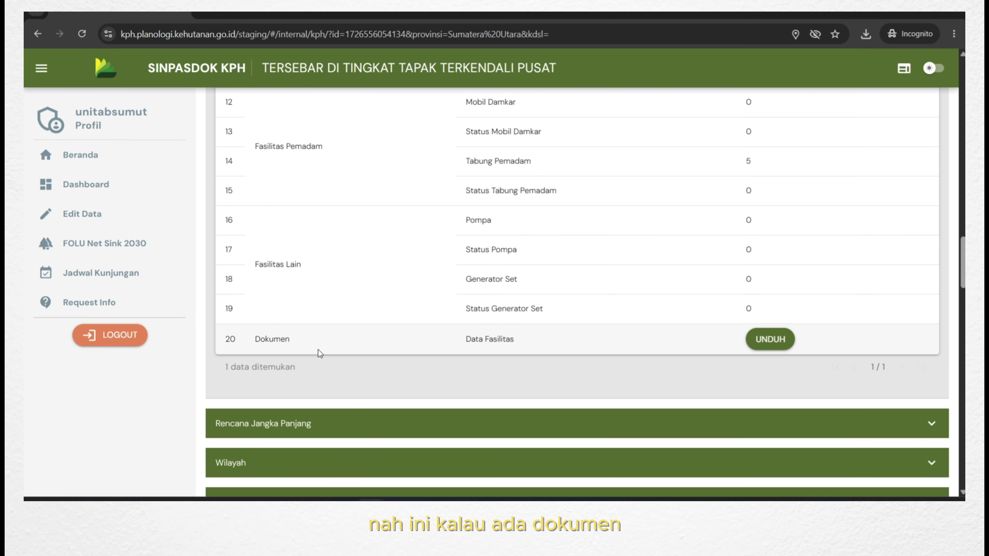
{"action": "left_click", "coordinate": [771, 348]}
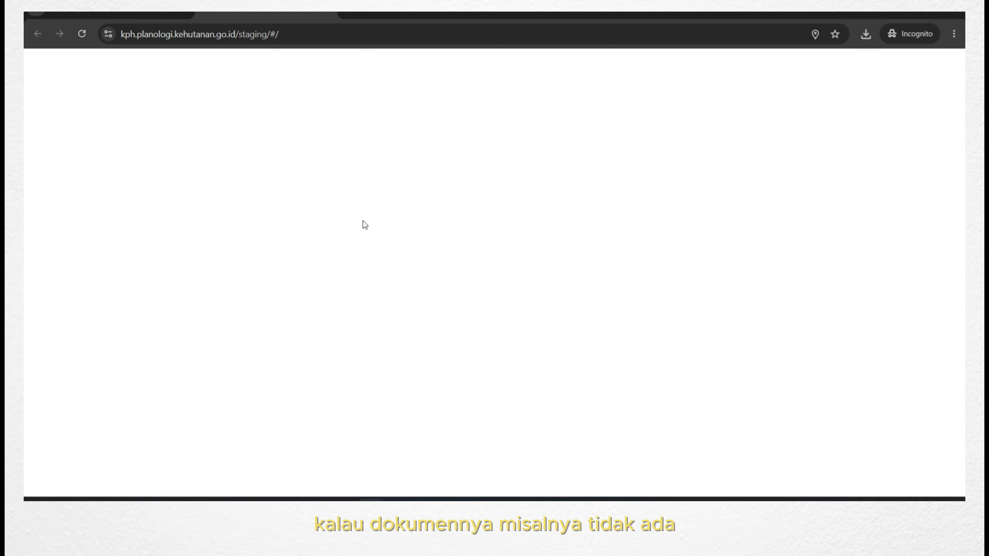
{"action": "key", "text": "alt+Left"}
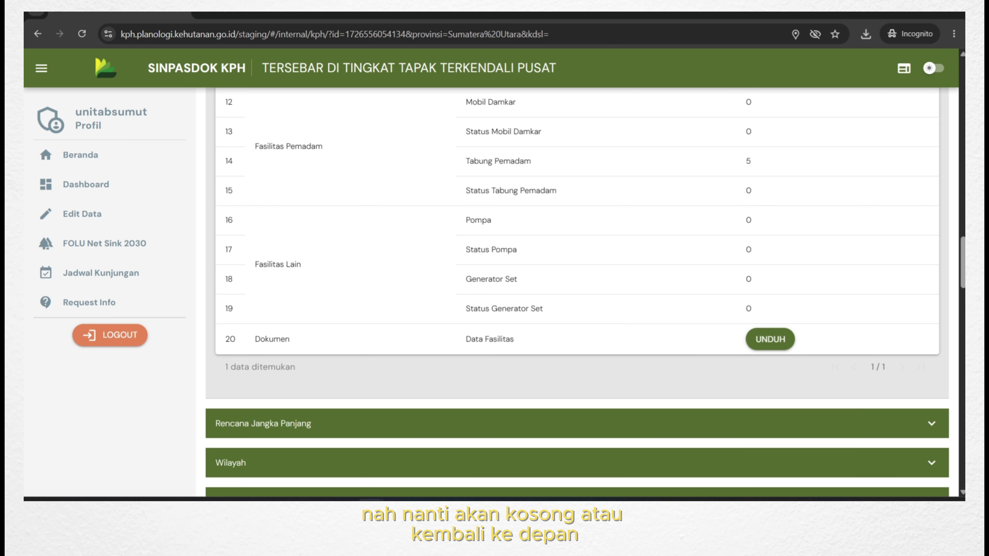
Collapse Fasilitas and expand Rencana Jangka Panjang to show the 2019-12-18 RPHJP decree.
{"action": "scroll", "coordinate": [901, 281], "scroll_direction": "up", "scroll_amount": 10}
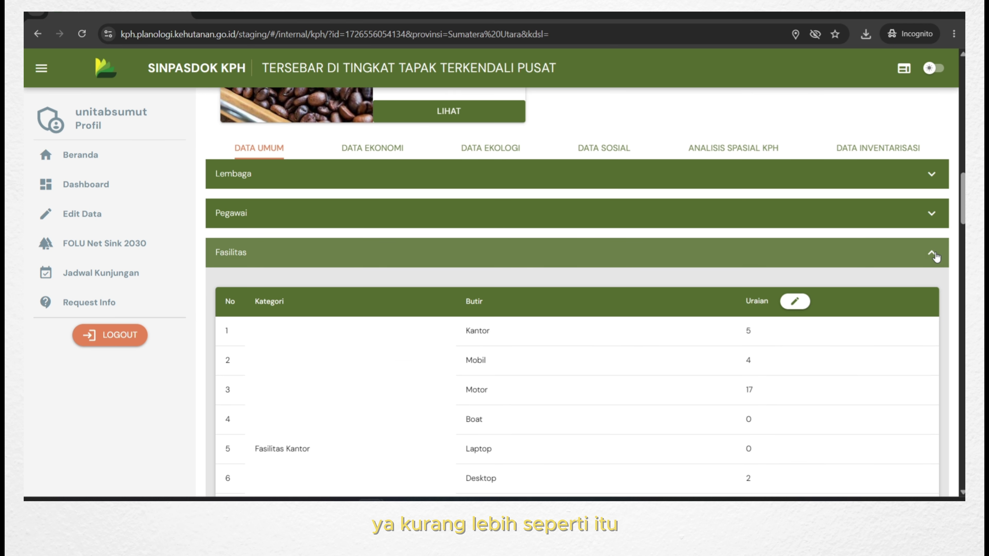
{"action": "left_click", "coordinate": [914, 256]}
{"action": "scroll", "coordinate": [487, 208], "scroll_direction": "down", "scroll_amount": 3}
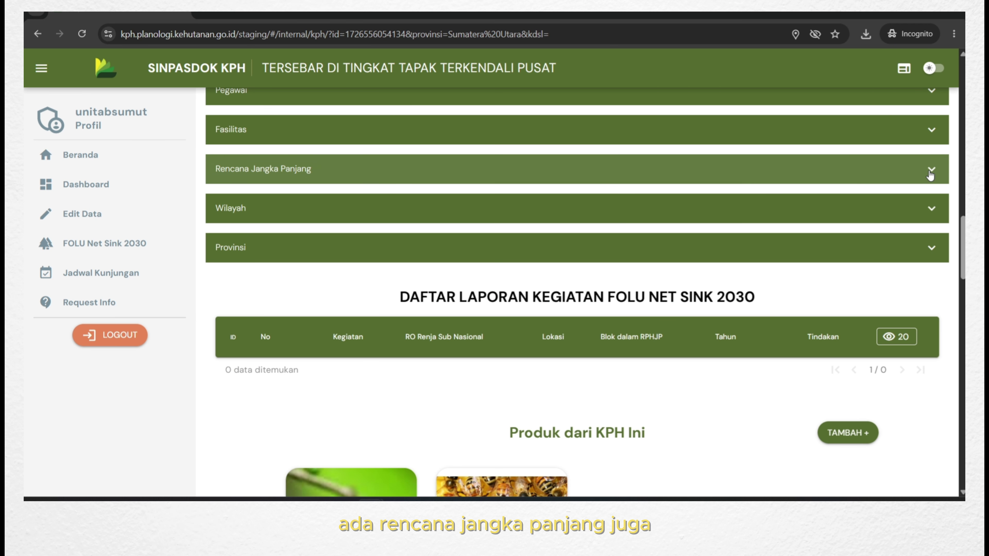
{"action": "left_click", "coordinate": [485, 169]}
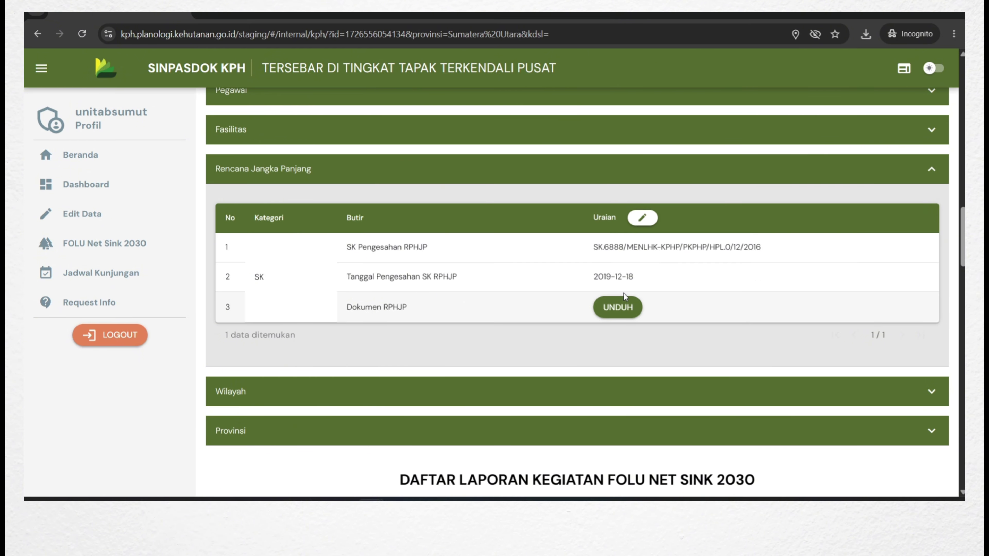
Skim the Dokumen RPHJP PDF, then collapse Rencana Jangka Panjang and expand Wilayah.
{"action": "left_click", "coordinate": [631, 314]}
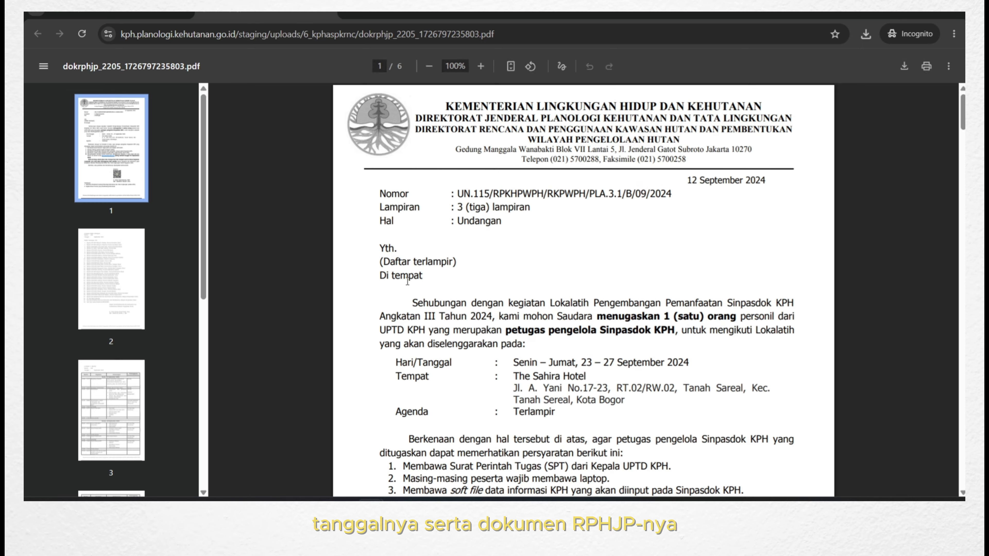
{"action": "scroll", "coordinate": [554, 259], "scroll_direction": "down", "scroll_amount": 20}
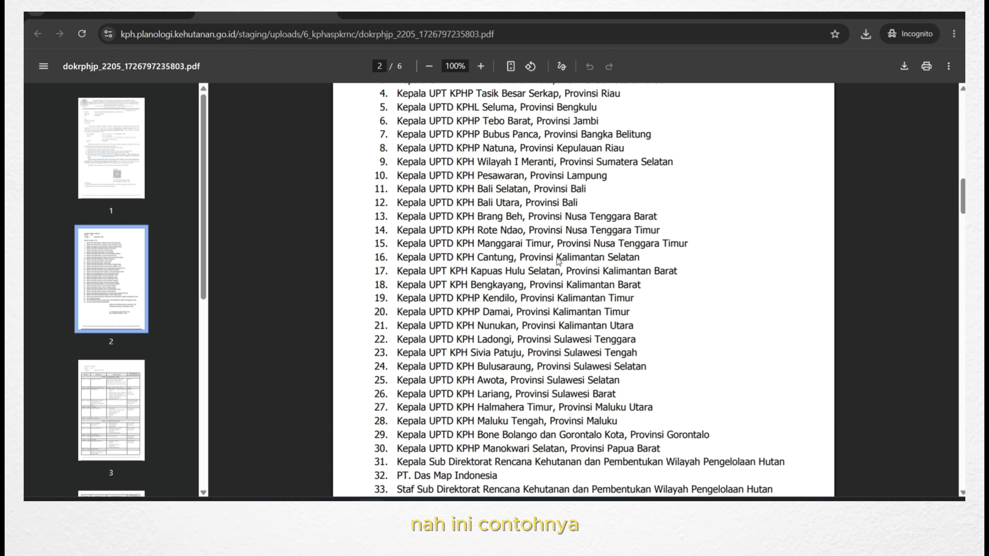
{"action": "left_click", "coordinate": [117, 13]}
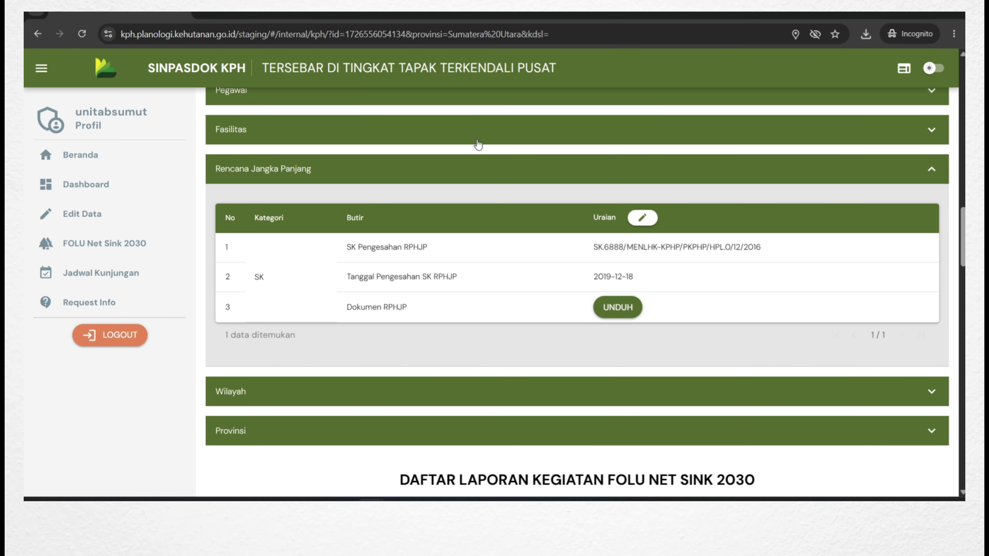
{"action": "left_click", "coordinate": [909, 178]}
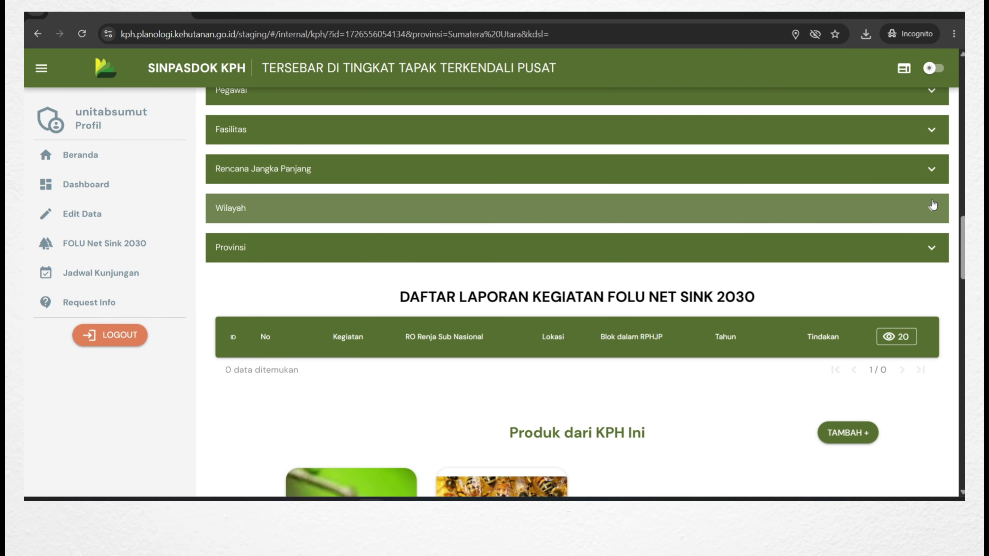
{"action": "left_click", "coordinate": [893, 204]}
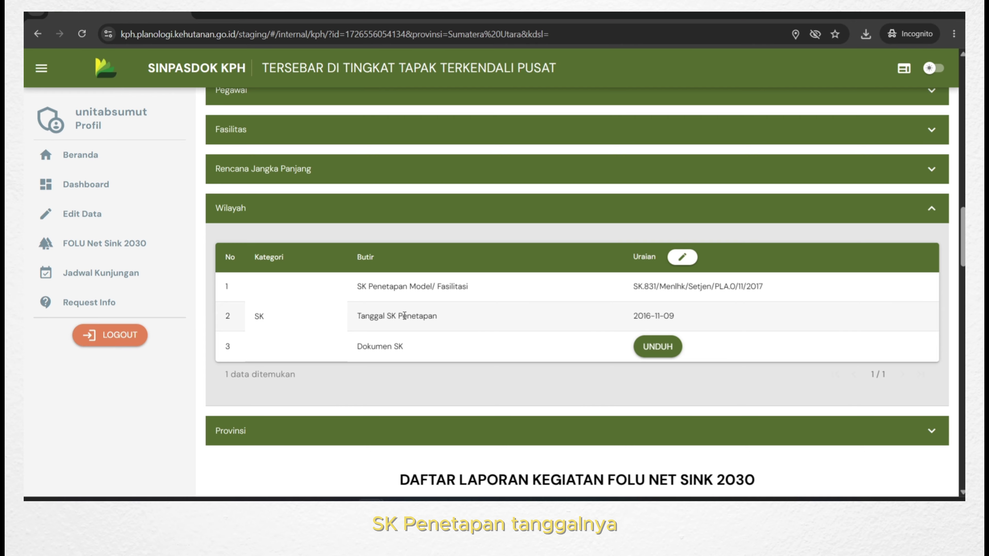
Attach dksg_2205_17271506889491.pdf as the Wilayah SK document, save, then expand Provinsi.
{"action": "left_click", "coordinate": [681, 259]}
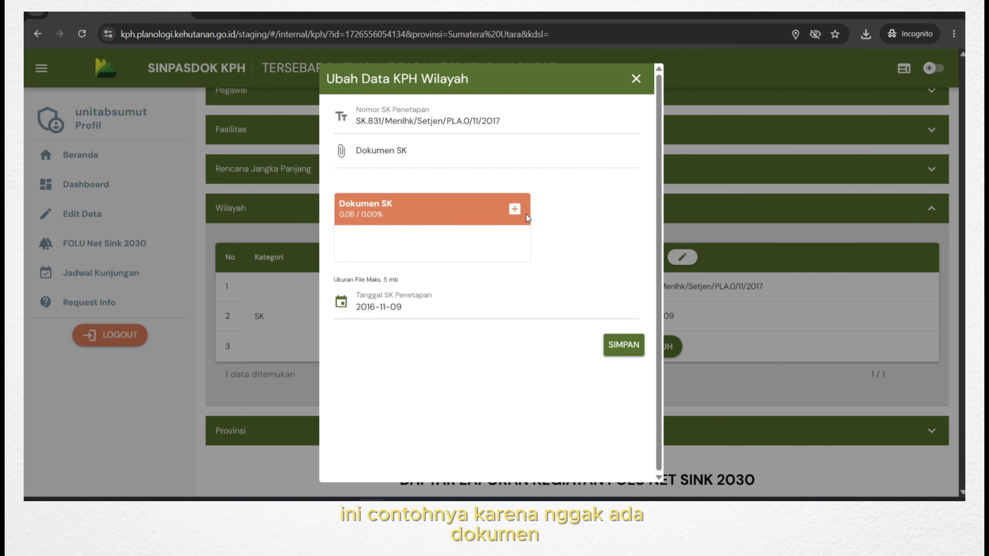
{"action": "left_click", "coordinate": [514, 209]}
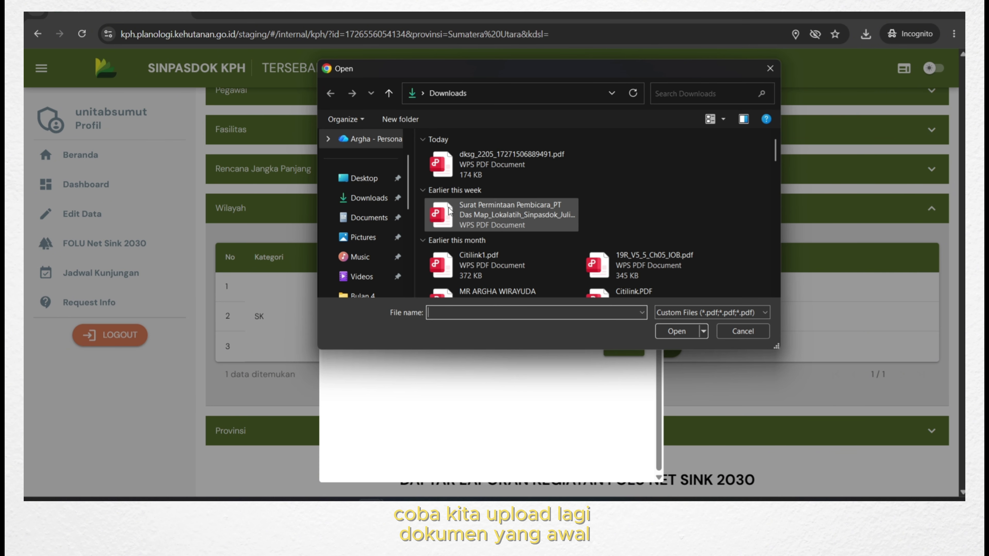
{"action": "left_click", "coordinate": [478, 173]}
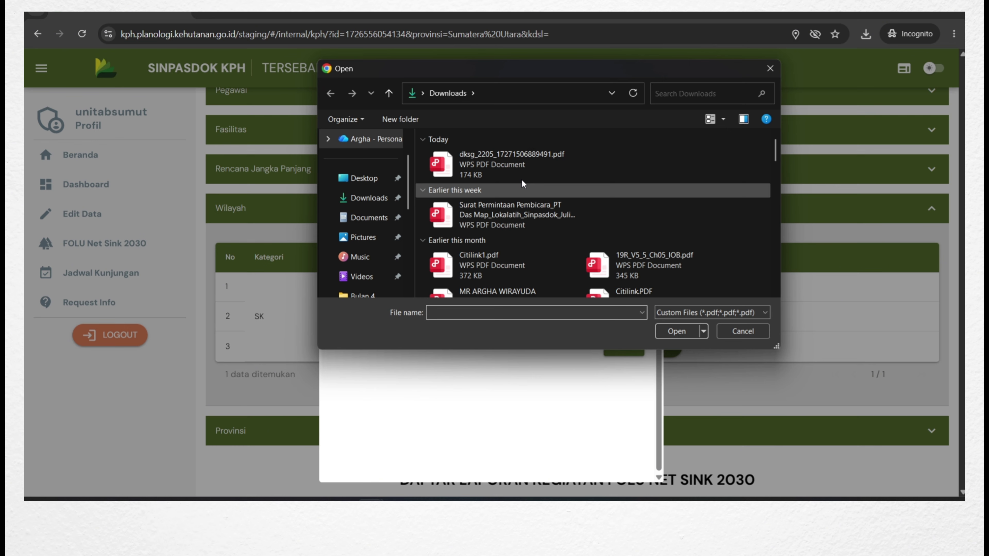
{"action": "left_click", "coordinate": [677, 331]}
{"action": "left_click", "coordinate": [623, 353]}
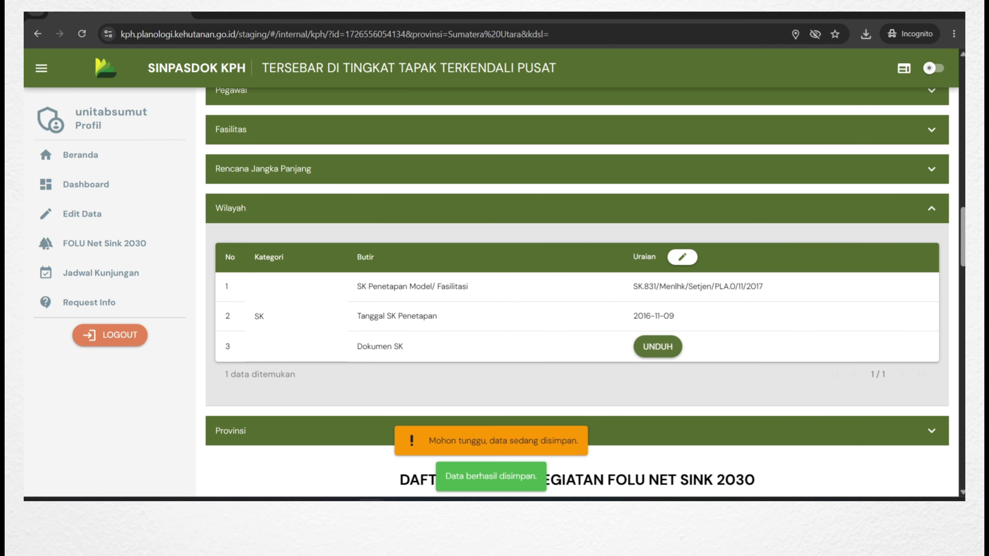
{"action": "left_click", "coordinate": [922, 221]}
{"action": "left_click", "coordinate": [936, 248]}
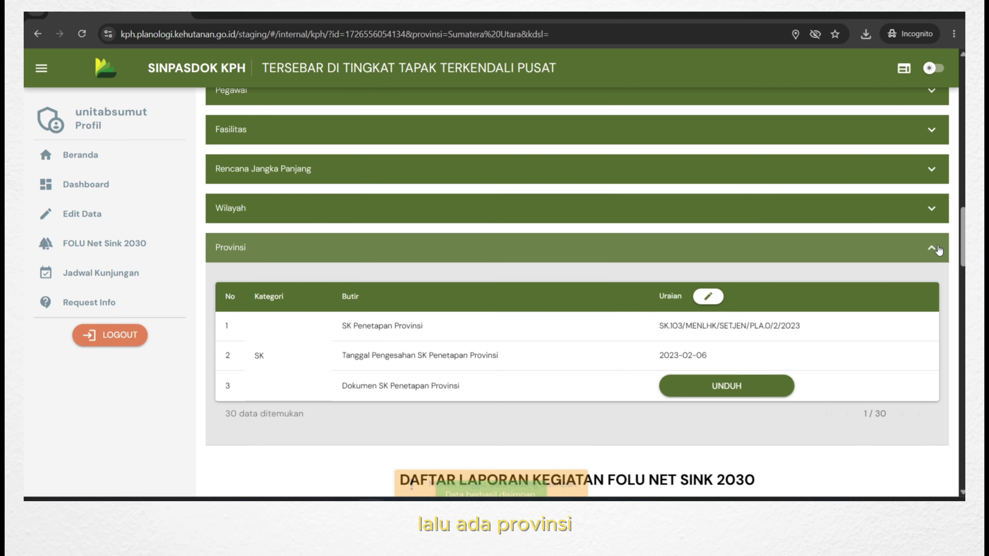
View the Provinsi decree PDF dokskprov_1_1681713918299.pdf, then return and collapse Provinsi.
{"action": "left_click", "coordinate": [761, 393]}
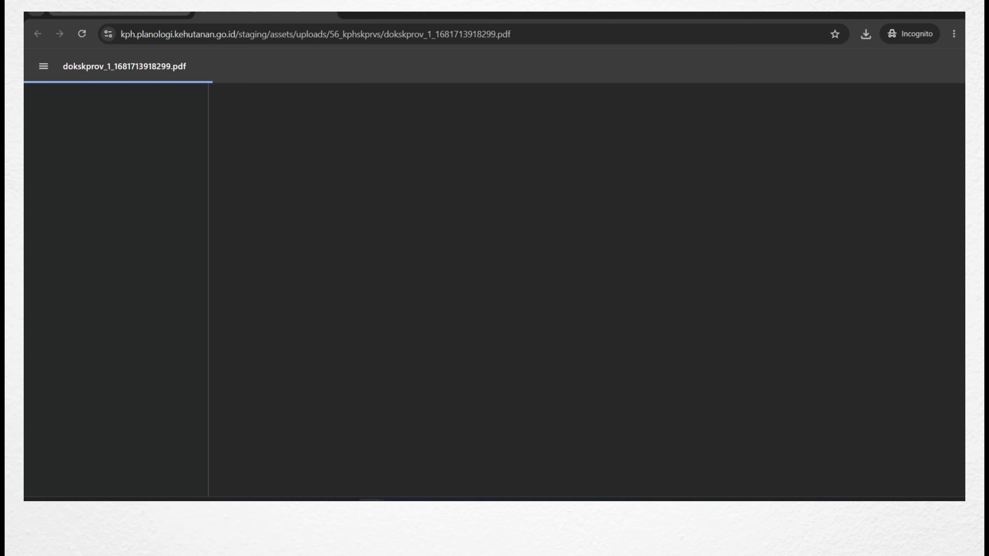
{"action": "mouse_move", "coordinate": [121, 15]}
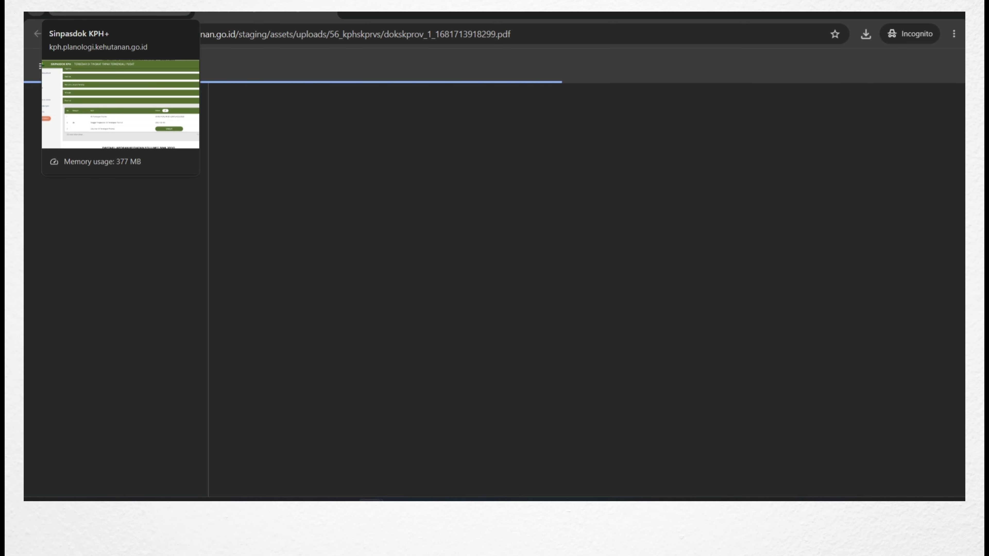
{"action": "left_click", "coordinate": [121, 14]}
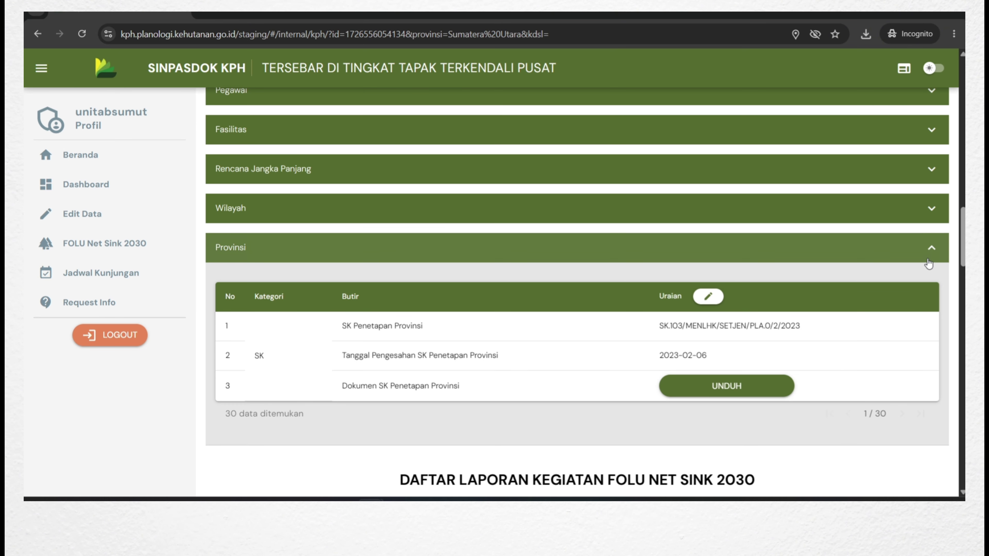
{"action": "left_click", "coordinate": [824, 248]}
{"action": "scroll", "coordinate": [821, 332], "scroll_direction": "up", "scroll_amount": 5}
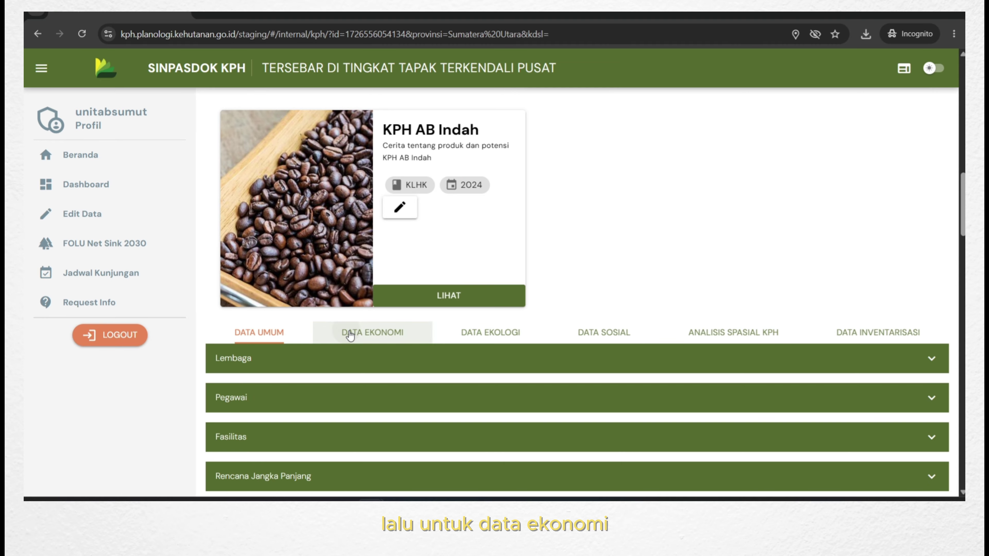
Switch to DATA EKONOMI, browse the expanded Potensi list, then collapse it.
{"action": "left_click", "coordinate": [347, 332]}
{"action": "scroll", "coordinate": [584, 258], "scroll_direction": "down", "scroll_amount": 3}
{"action": "left_click", "coordinate": [530, 242]}
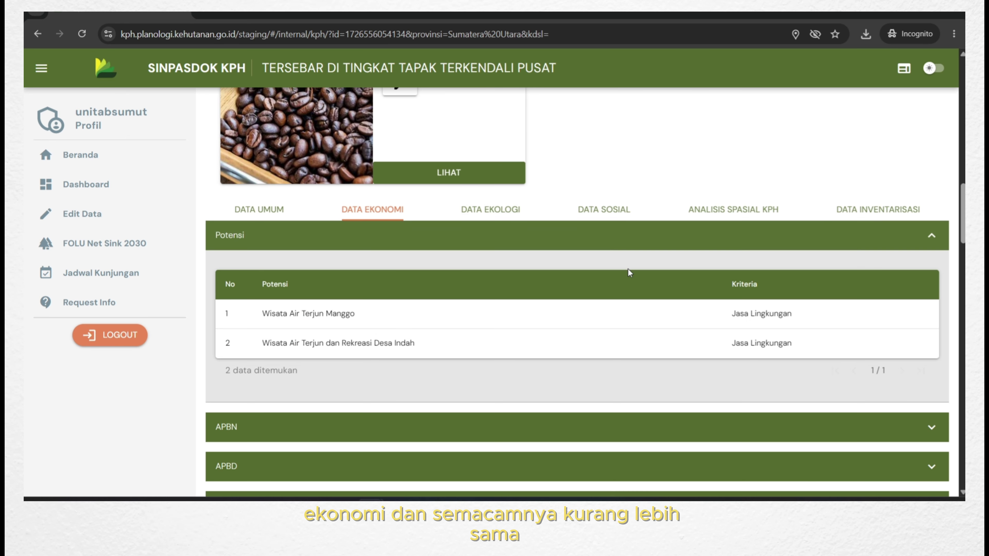
{"action": "scroll", "coordinate": [630, 277], "scroll_direction": "down", "scroll_amount": 1}
{"action": "scroll", "coordinate": [369, 239], "scroll_direction": "up", "scroll_amount": 1}
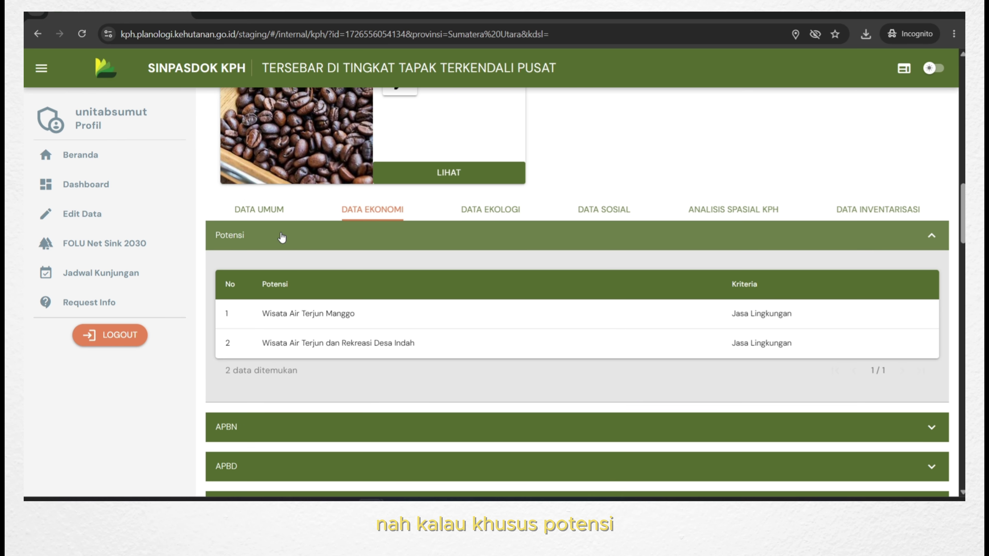
{"action": "scroll", "coordinate": [282, 238], "scroll_direction": "down", "scroll_amount": 15}
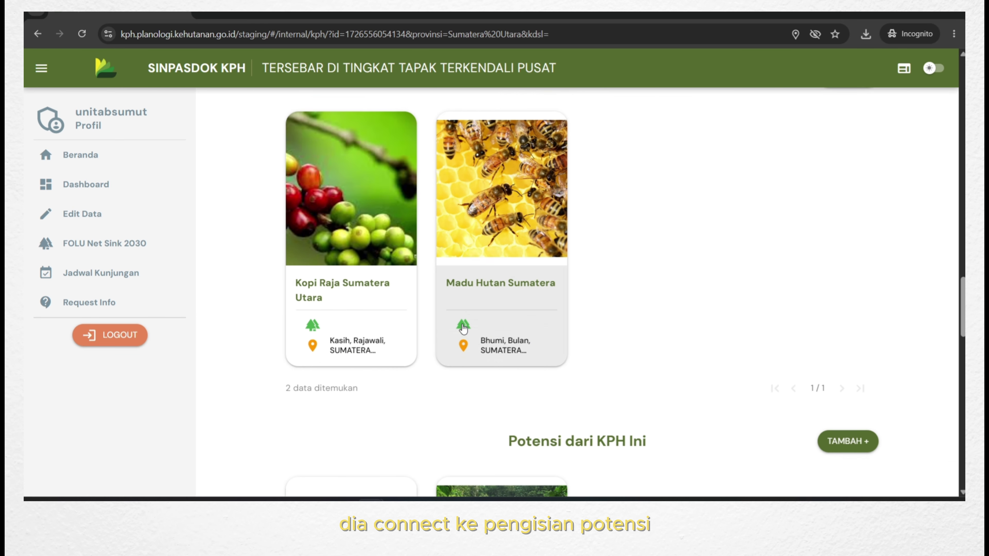
{"action": "scroll", "coordinate": [463, 330], "scroll_direction": "down", "scroll_amount": 5}
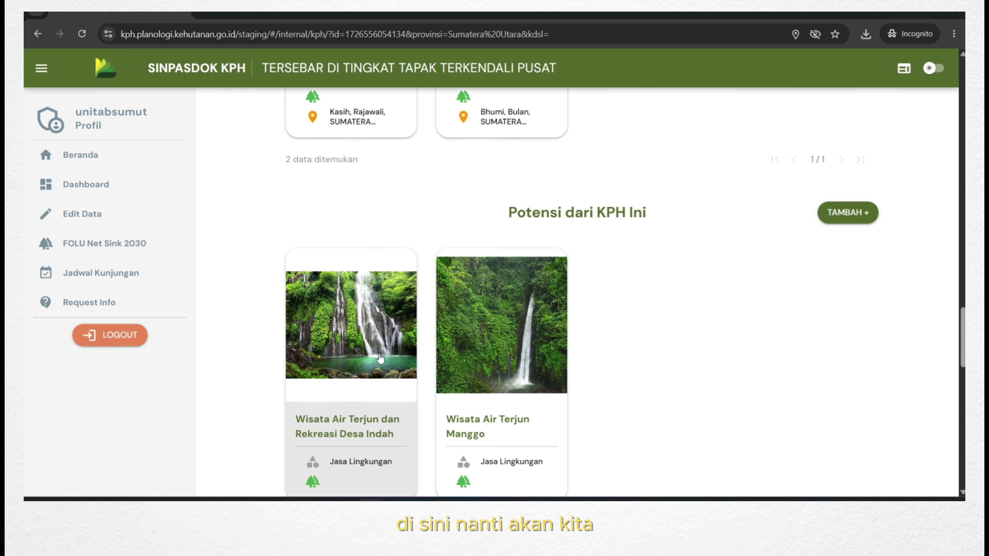
{"action": "scroll", "coordinate": [570, 327], "scroll_direction": "up", "scroll_amount": 10}
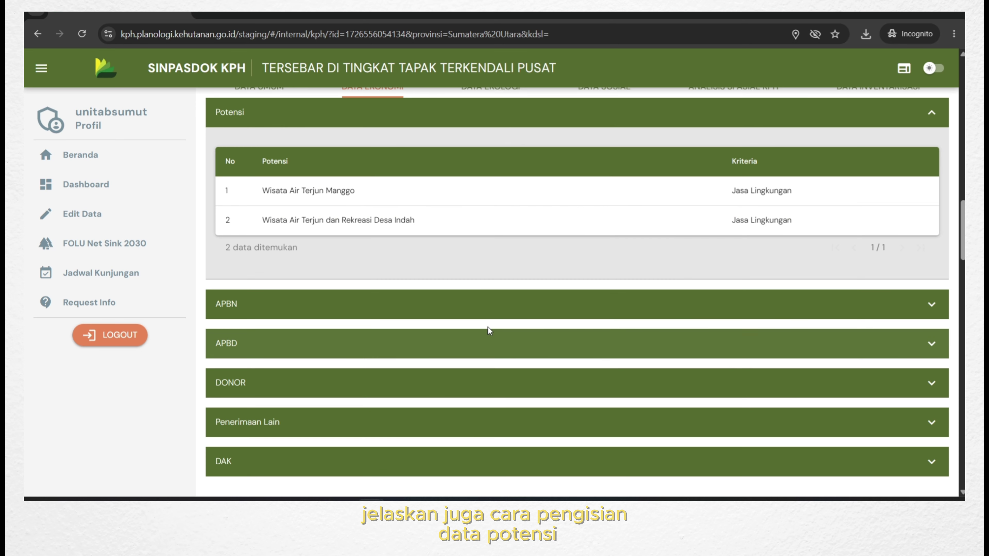
{"action": "scroll", "coordinate": [470, 284], "scroll_direction": "up", "scroll_amount": 2}
{"action": "left_click", "coordinate": [514, 188]}
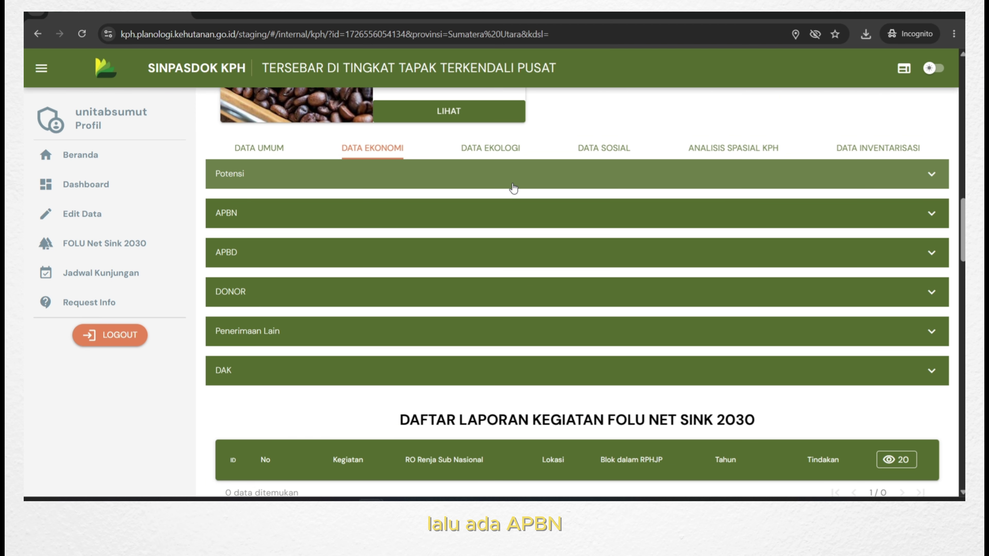
{"action": "left_click", "coordinate": [523, 213]}
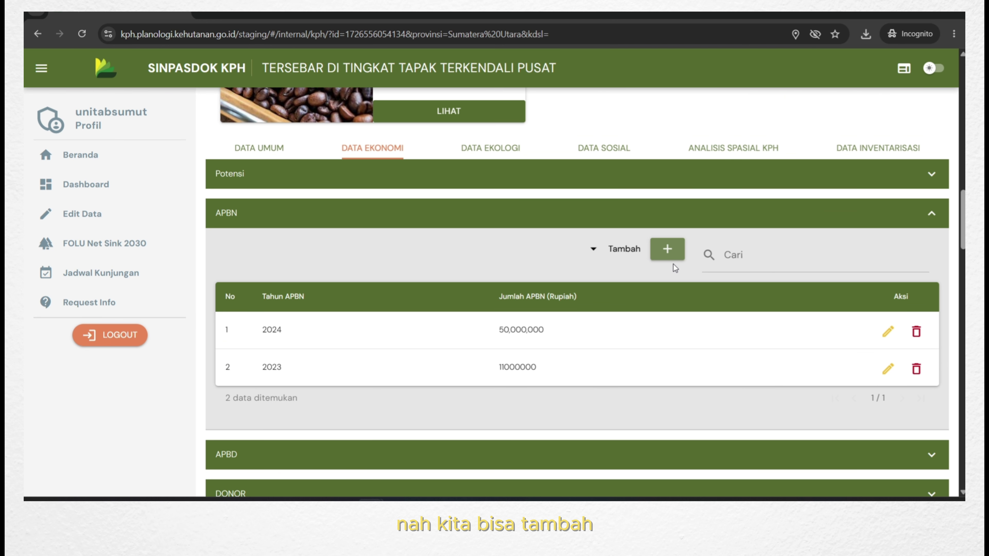
{"action": "left_click", "coordinate": [658, 252]}
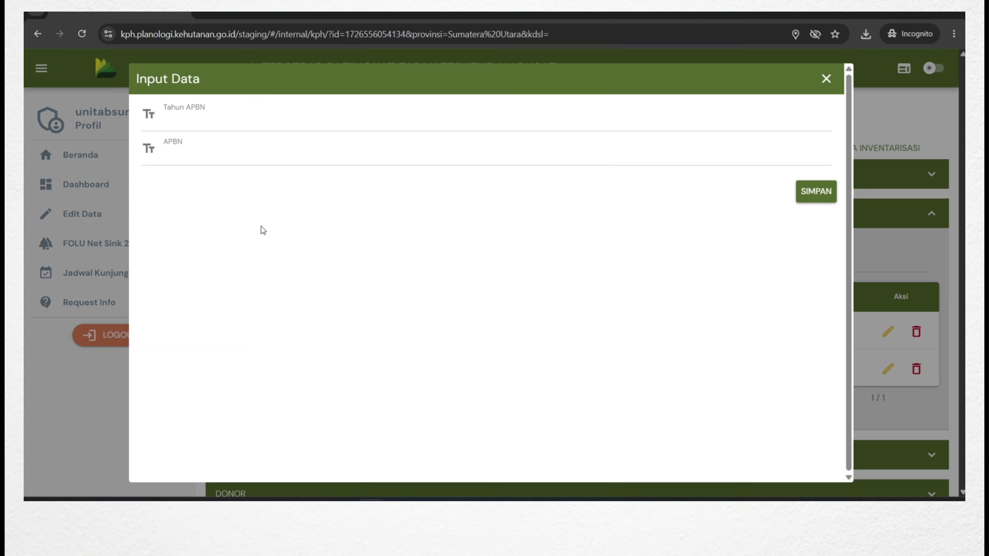
{"action": "left_click", "coordinate": [207, 120]}
{"action": "type", "text": "2026"}
{"action": "left_click", "coordinate": [212, 151]}
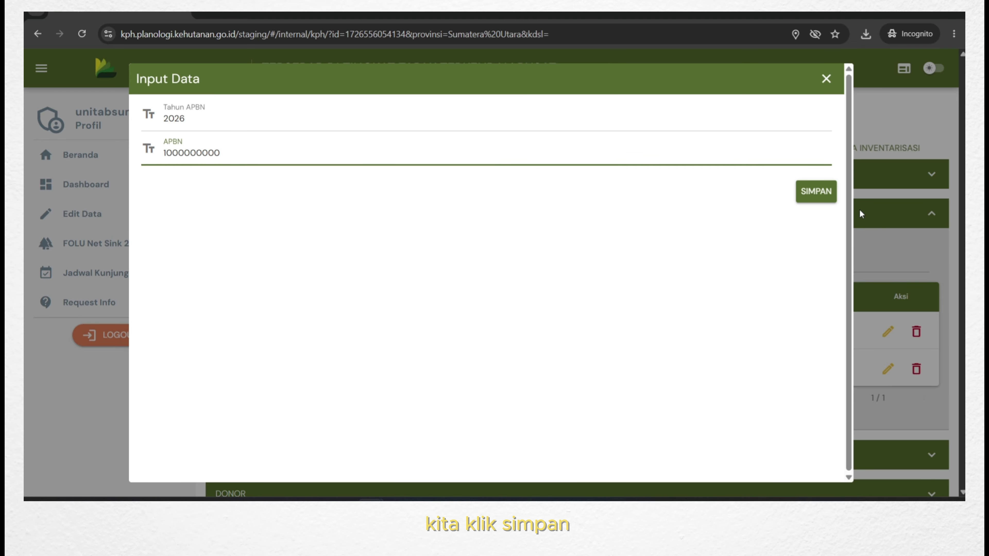
{"action": "left_click", "coordinate": [822, 198]}
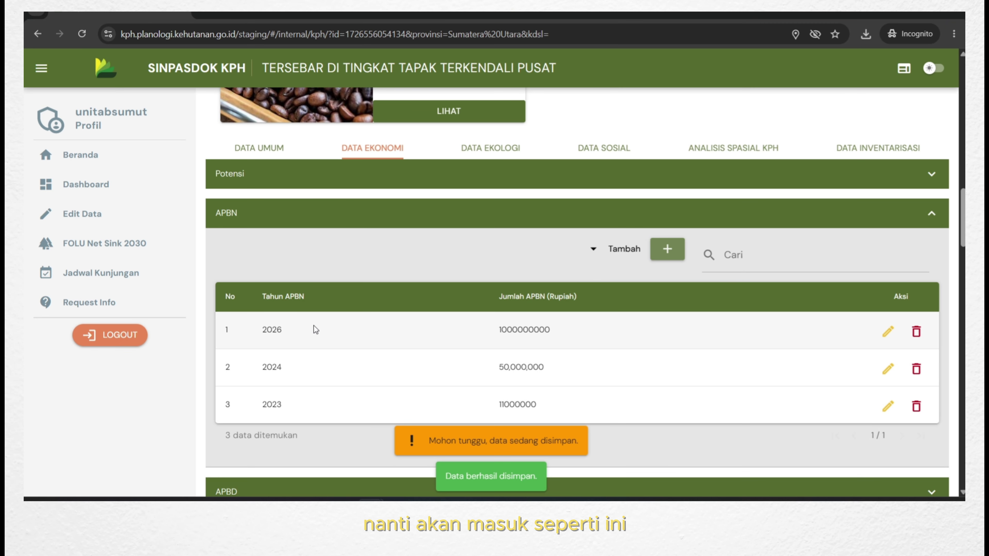
Open the new 2026 APBN row's edit form and close it without changes.
{"action": "scroll", "coordinate": [677, 331], "scroll_direction": "down", "scroll_amount": 4}
{"action": "scroll", "coordinate": [797, 276], "scroll_direction": "up", "scroll_amount": 3}
{"action": "scroll", "coordinate": [801, 323], "scroll_direction": "down", "scroll_amount": 1}
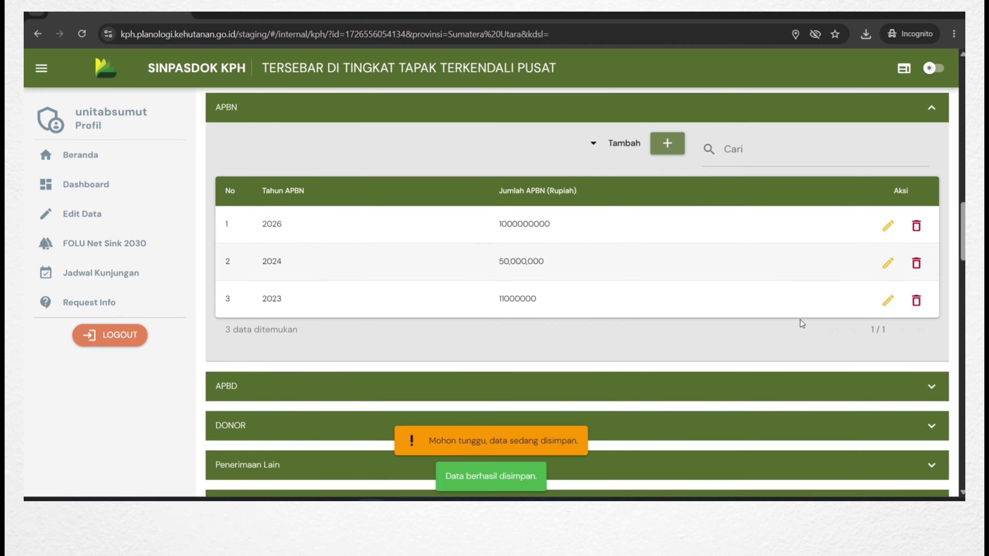
{"action": "left_click", "coordinate": [888, 209]}
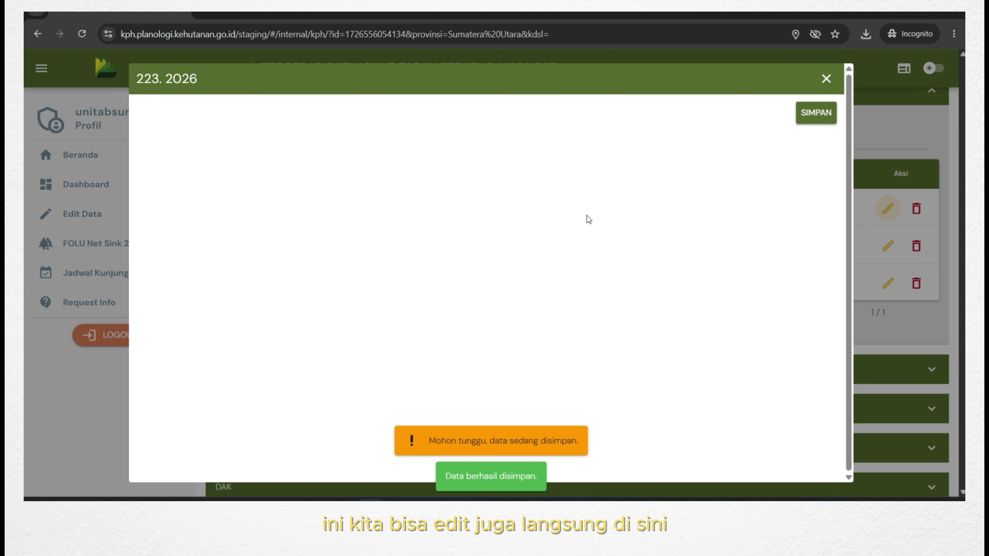
{"action": "left_click", "coordinate": [825, 78]}
{"action": "scroll", "coordinate": [856, 253], "scroll_direction": "up", "scroll_amount": 2}
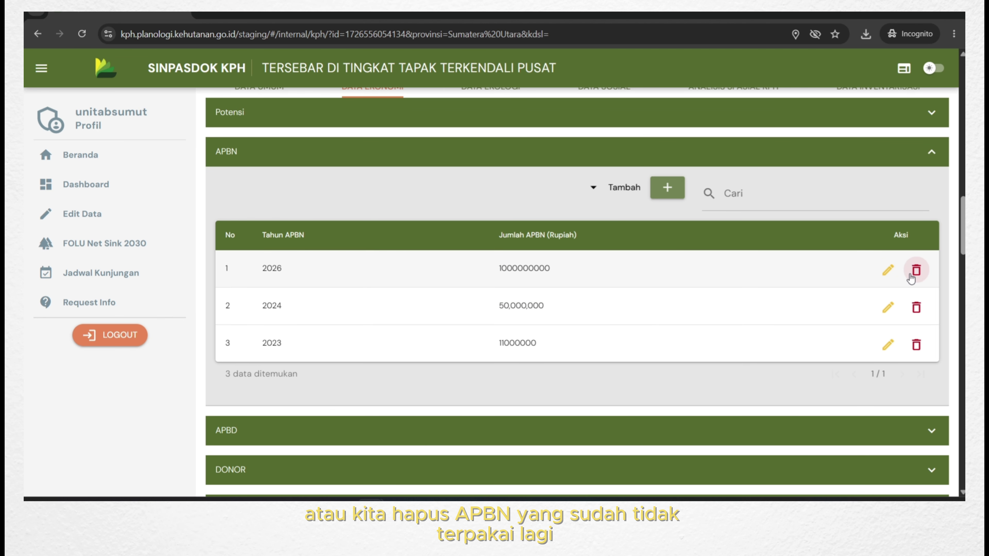
Collapse APBN, then expand and collapse the APBD, DONOR, Penerimaan Lain and DAK tables in turn.
{"action": "left_click", "coordinate": [881, 155]}
{"action": "left_click", "coordinate": [876, 193]}
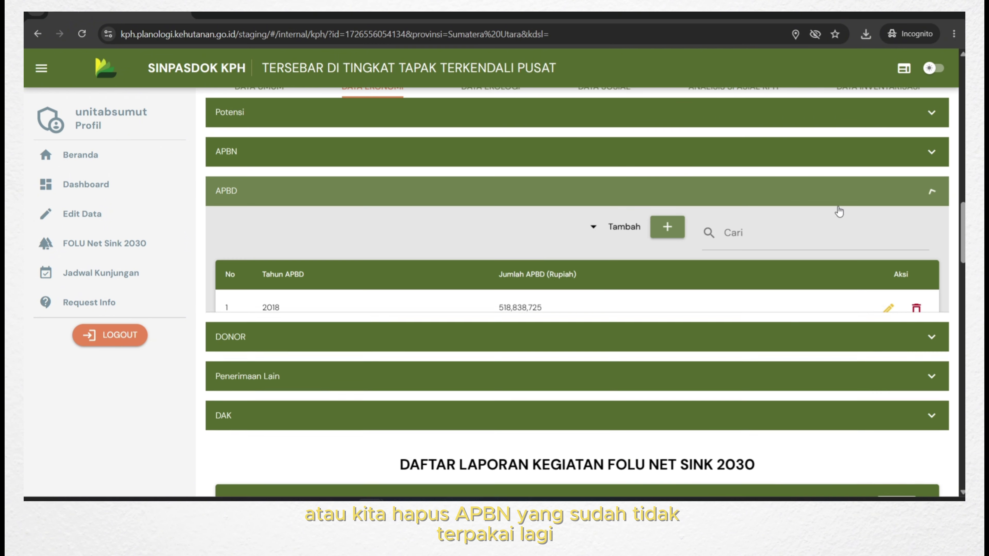
{"action": "scroll", "coordinate": [656, 256], "scroll_direction": "down", "scroll_amount": 2}
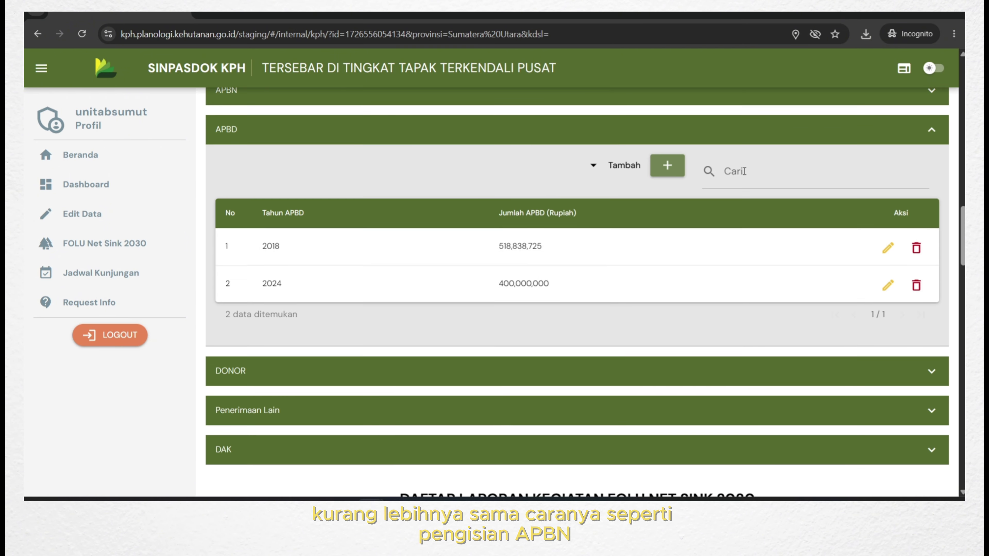
{"action": "left_click", "coordinate": [732, 137]}
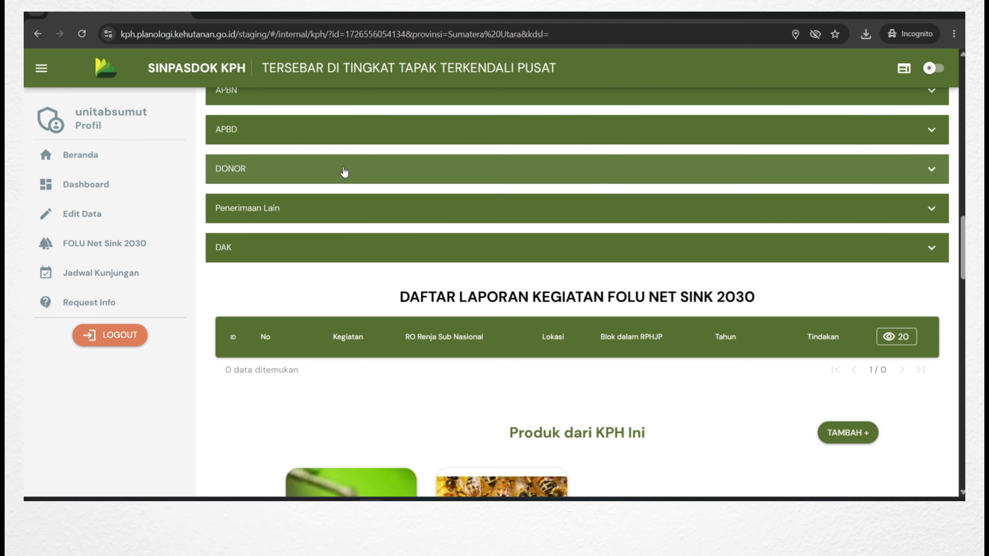
{"action": "left_click", "coordinate": [344, 170]}
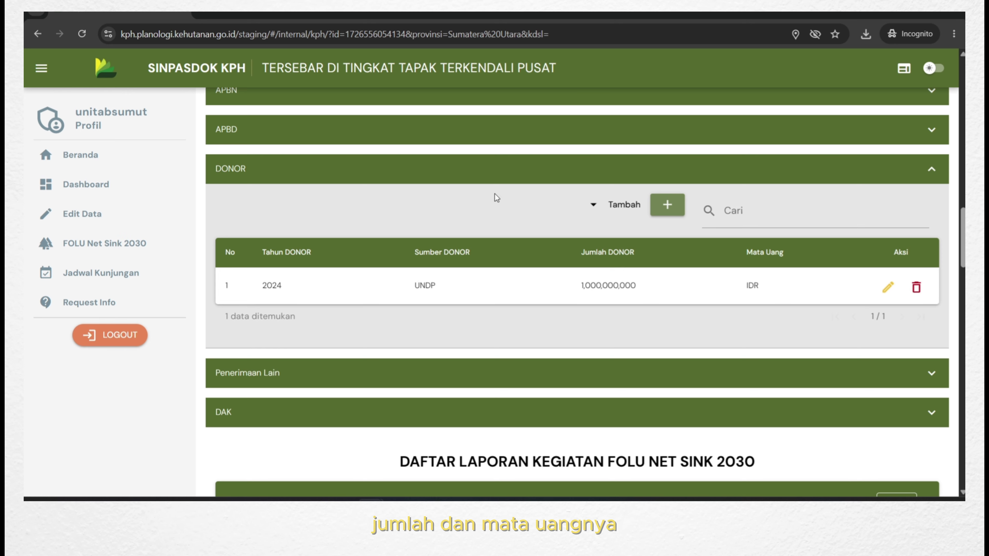
{"action": "left_click", "coordinate": [442, 175]}
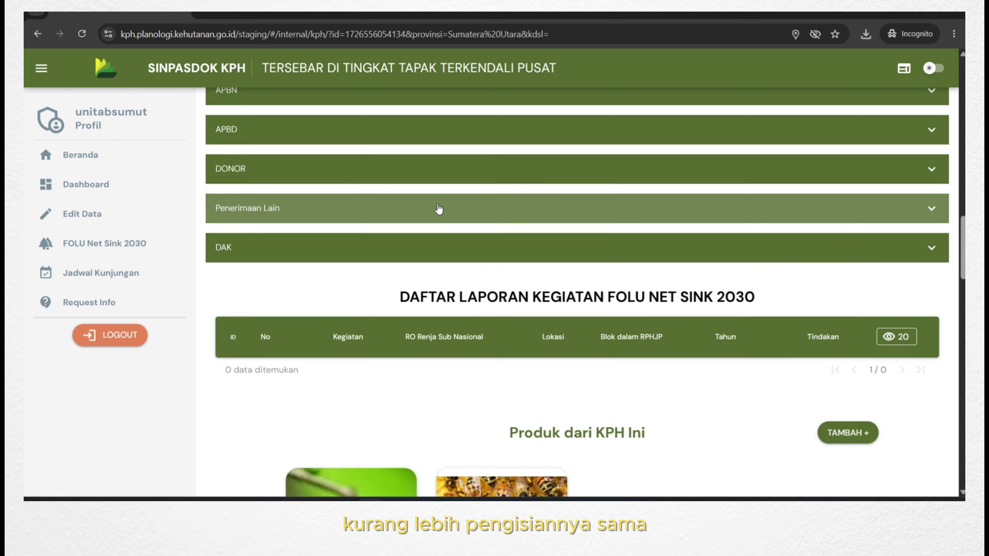
{"action": "left_click", "coordinate": [439, 210]}
{"action": "left_click", "coordinate": [459, 215]}
{"action": "left_click", "coordinate": [346, 250]}
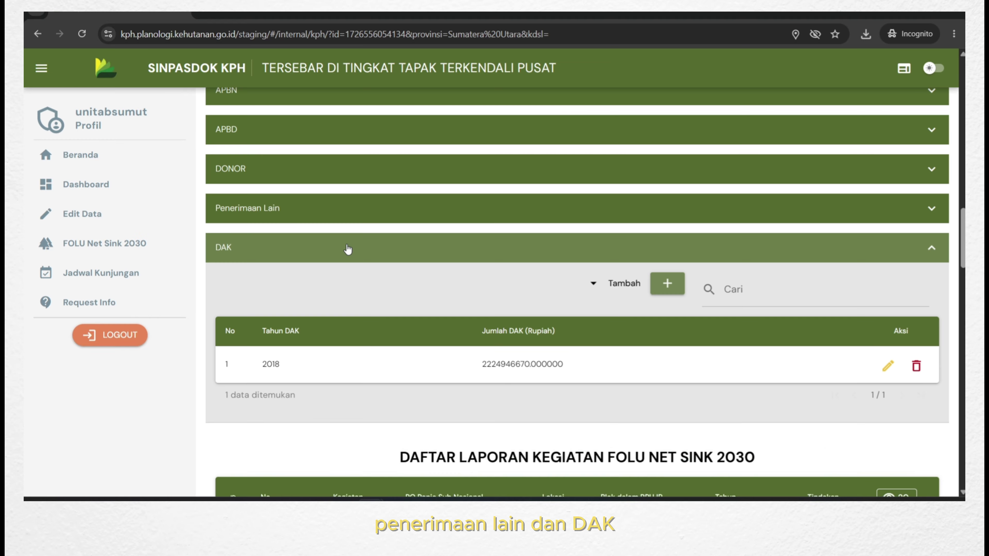
{"action": "left_click", "coordinate": [916, 258]}
{"action": "scroll", "coordinate": [662, 288], "scroll_direction": "up", "scroll_amount": 5}
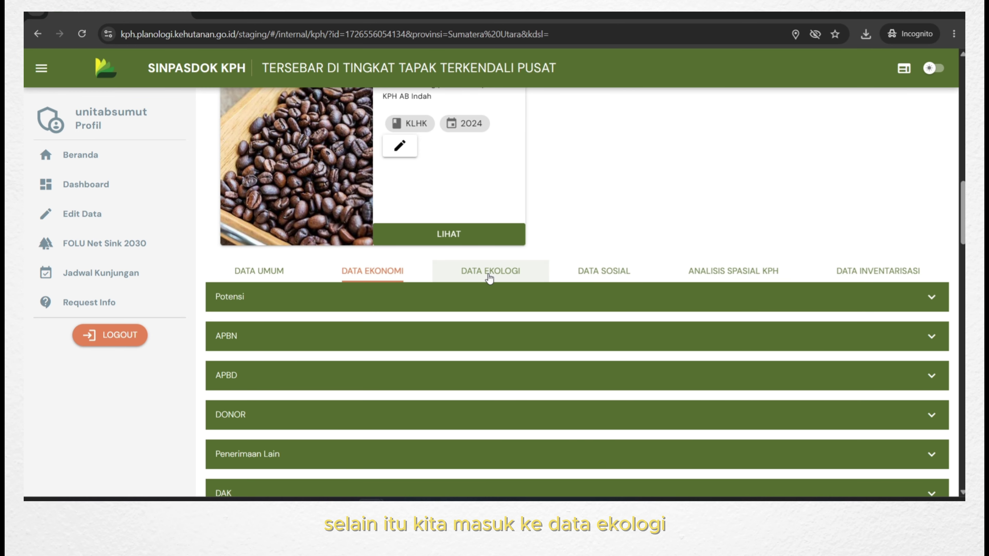
Review the KPH Ekologi table under DATA EKOLOGI.
{"action": "left_click", "coordinate": [468, 277]}
{"action": "scroll", "coordinate": [467, 279], "scroll_direction": "down", "scroll_amount": 3}
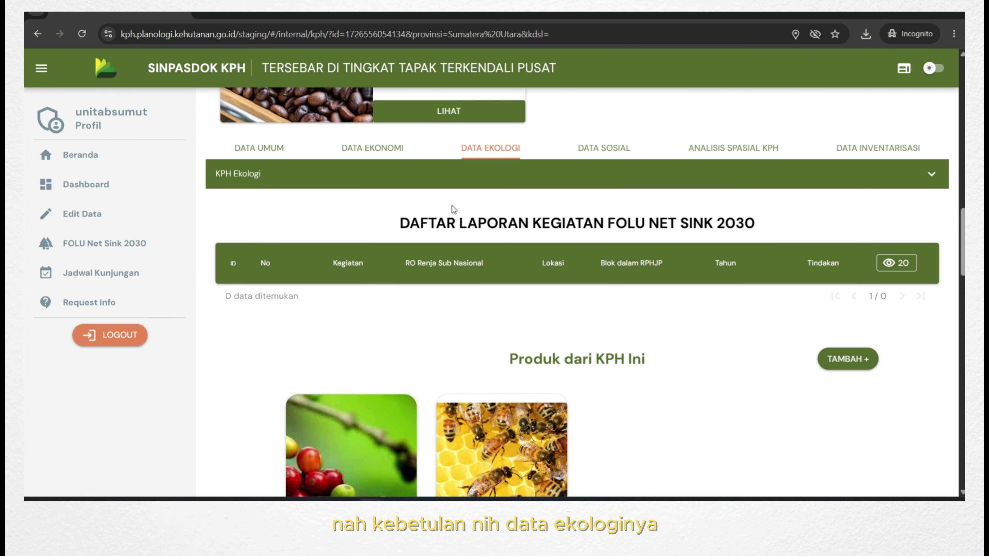
{"action": "left_click", "coordinate": [820, 179]}
{"action": "scroll", "coordinate": [499, 270], "scroll_direction": "down", "scroll_amount": 2}
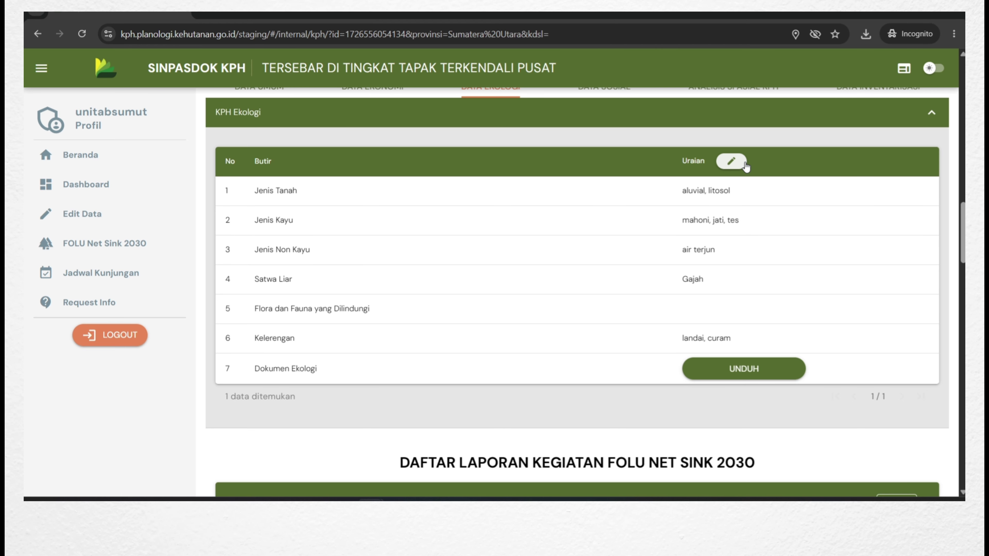
{"action": "scroll", "coordinate": [745, 166], "scroll_direction": "up", "scroll_amount": 2}
Review the six-item KPH Sosial table, then switch to Analisis Spasial KPH.
{"action": "left_click", "coordinate": [617, 151]}
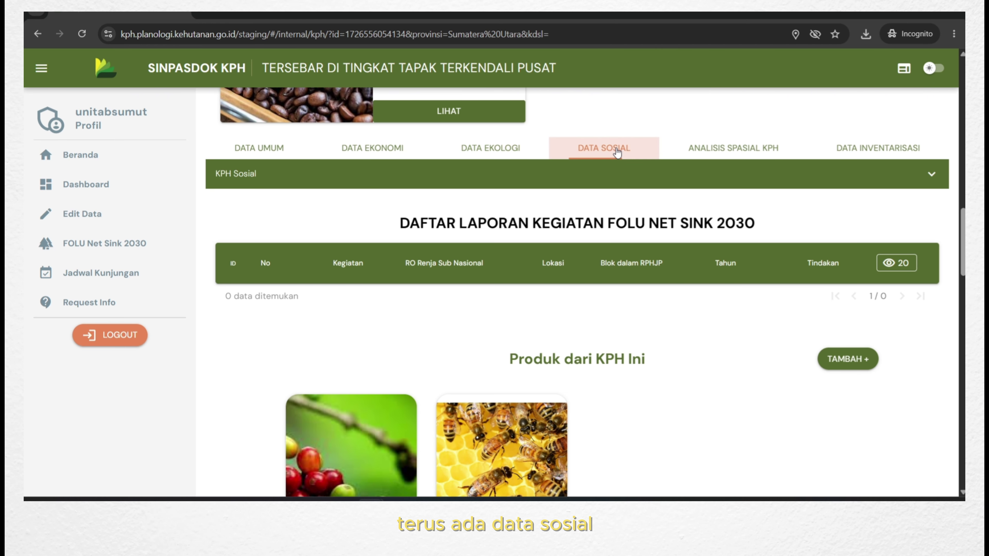
{"action": "left_click", "coordinate": [642, 175]}
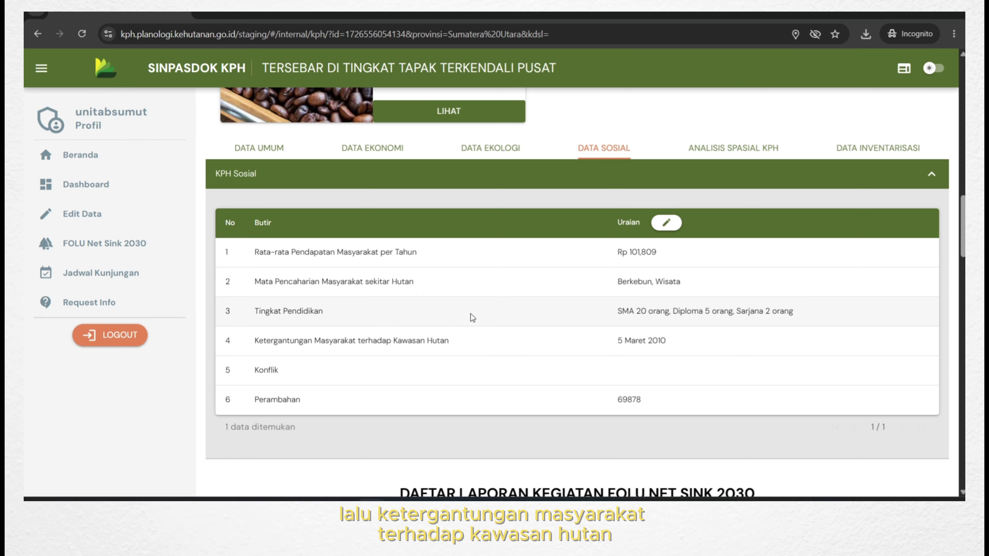
{"action": "scroll", "coordinate": [501, 342], "scroll_direction": "down", "scroll_amount": 3}
{"action": "scroll", "coordinate": [530, 294], "scroll_direction": "up", "scroll_amount": 3}
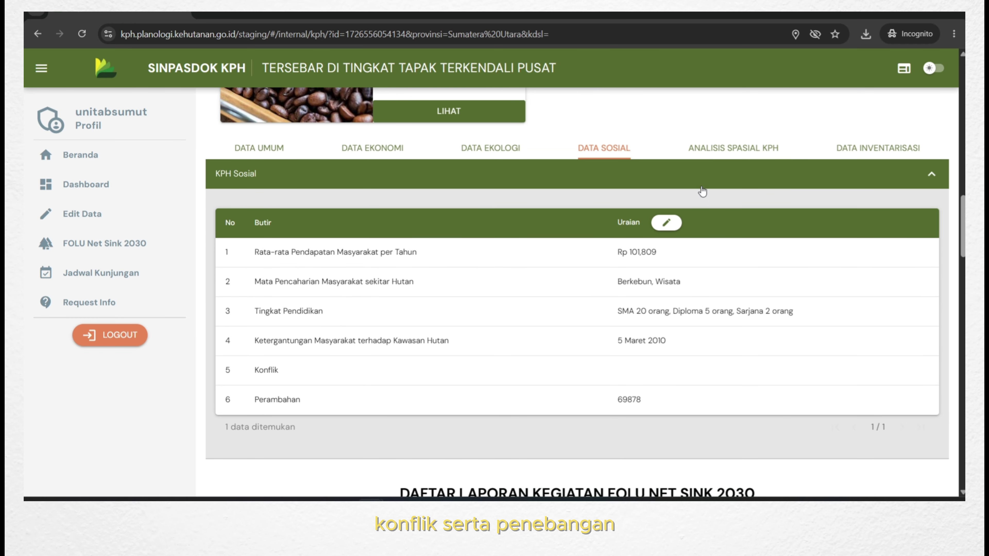
{"action": "left_click", "coordinate": [792, 186]}
{"action": "left_click", "coordinate": [761, 156]}
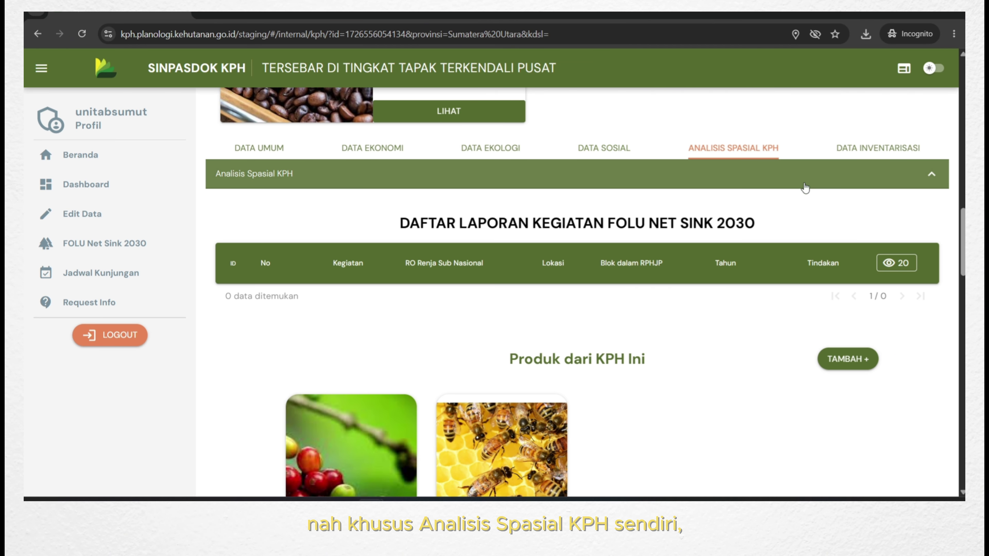
Expand the UNIT AB SUMUT profile's Analisis Spasial KPH area tables.
{"action": "left_click", "coordinate": [941, 174]}
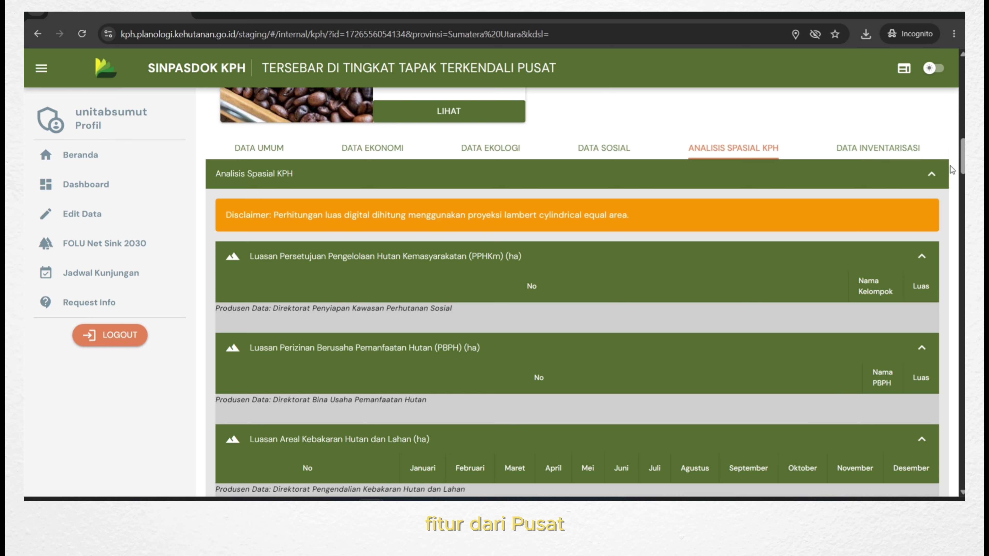
{"action": "scroll", "coordinate": [327, 253], "scroll_direction": "down", "scroll_amount": 2}
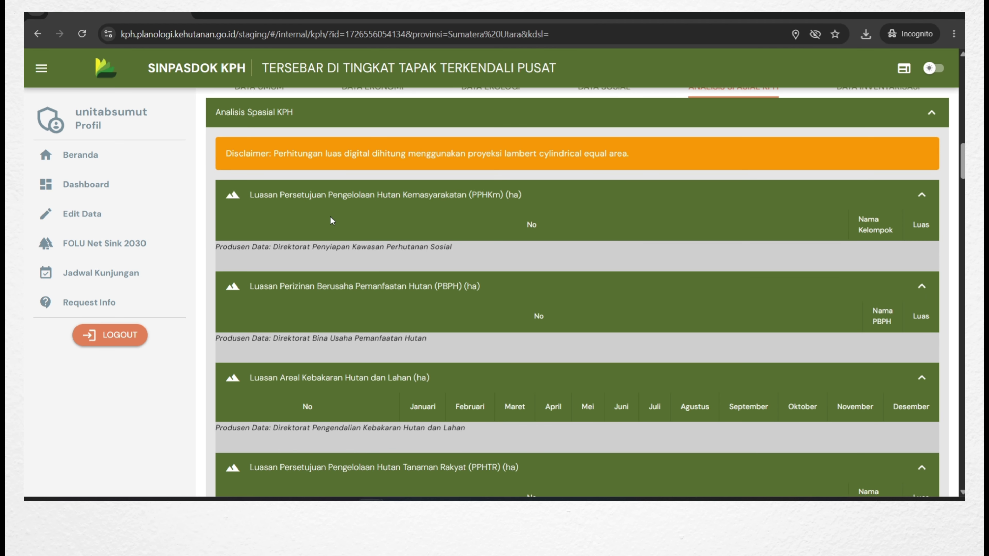
{"action": "scroll", "coordinate": [333, 218], "scroll_direction": "up", "scroll_amount": 2}
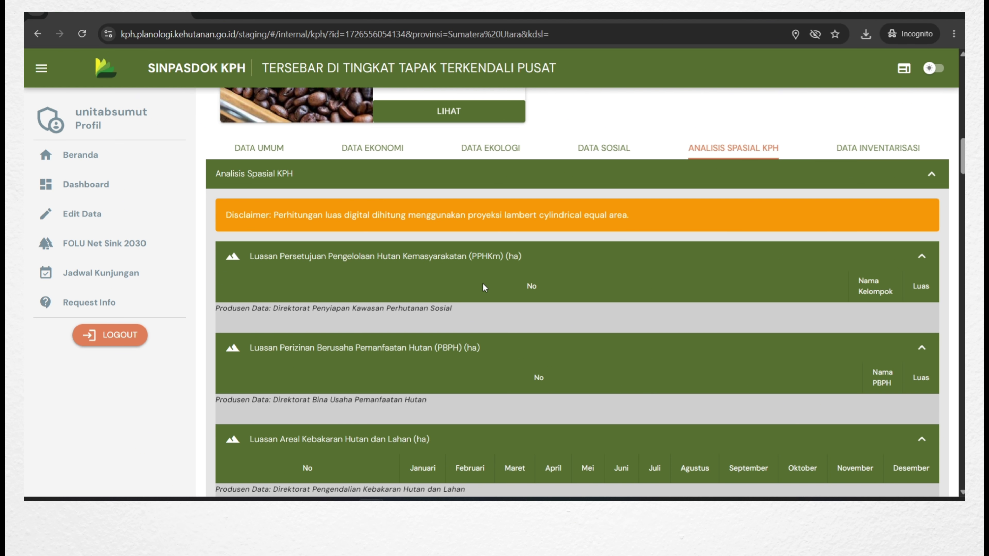
{"action": "scroll", "coordinate": [467, 362], "scroll_direction": "up", "scroll_amount": 4}
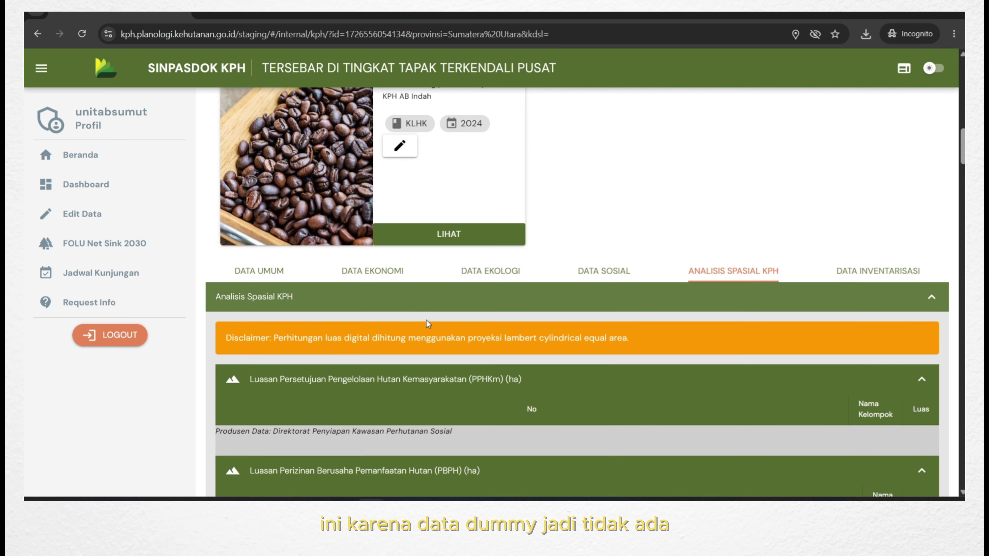
Scroll through the empty tables from PPHKm and PBPH down to KHG, PPHD and PKK.
{"action": "scroll", "coordinate": [426, 325], "scroll_direction": "down", "scroll_amount": 6}
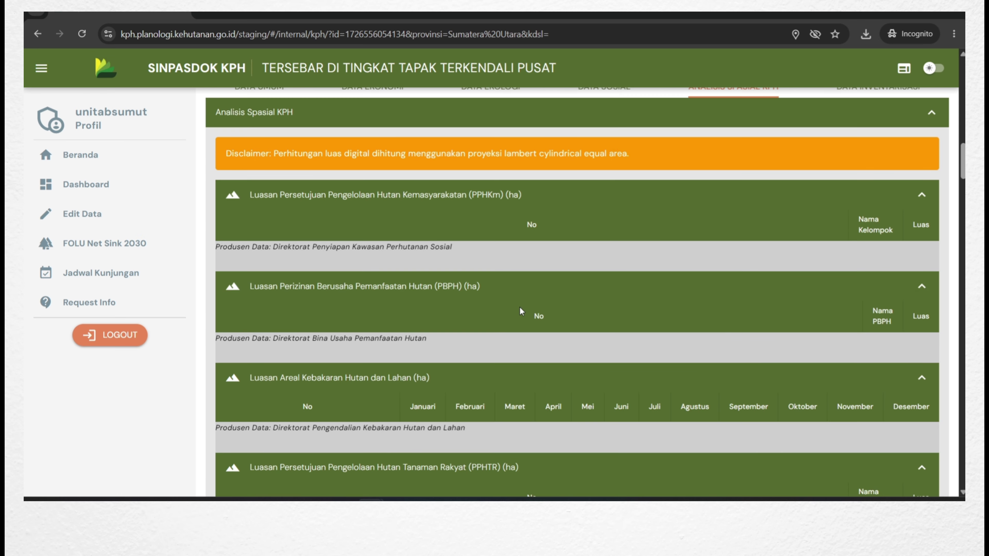
{"action": "scroll", "coordinate": [514, 311], "scroll_direction": "down", "scroll_amount": 3}
{"action": "scroll", "coordinate": [524, 312], "scroll_direction": "down", "scroll_amount": 3}
{"action": "scroll", "coordinate": [477, 322], "scroll_direction": "down", "scroll_amount": 3}
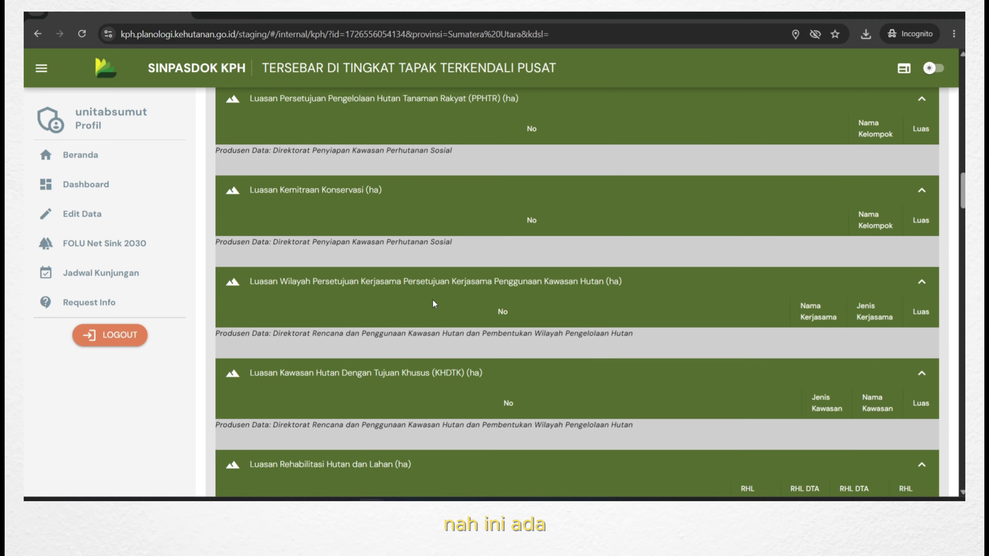
{"action": "scroll", "coordinate": [318, 214], "scroll_direction": "up", "scroll_amount": 10}
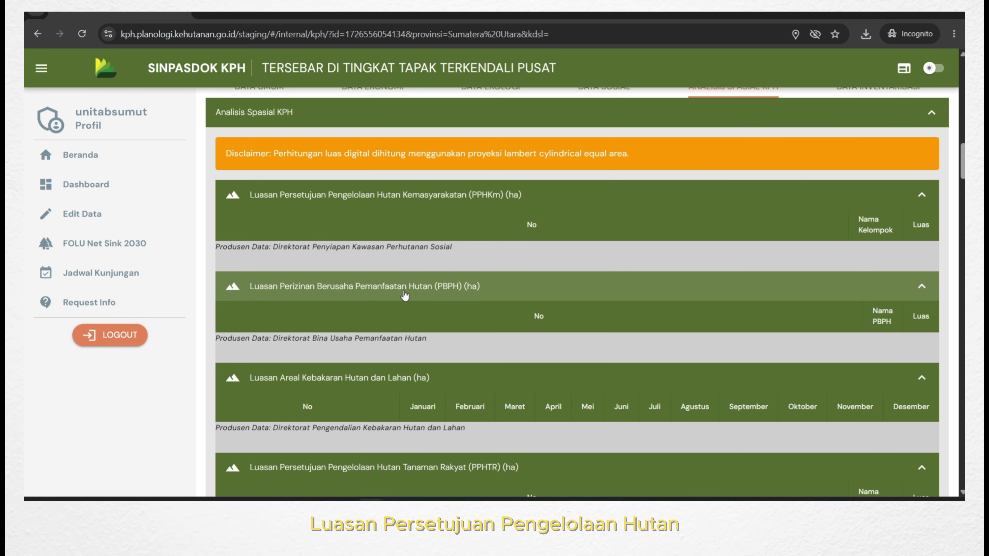
{"action": "scroll", "coordinate": [405, 292], "scroll_direction": "down", "scroll_amount": 5}
{"action": "scroll", "coordinate": [355, 294], "scroll_direction": "down", "scroll_amount": 1}
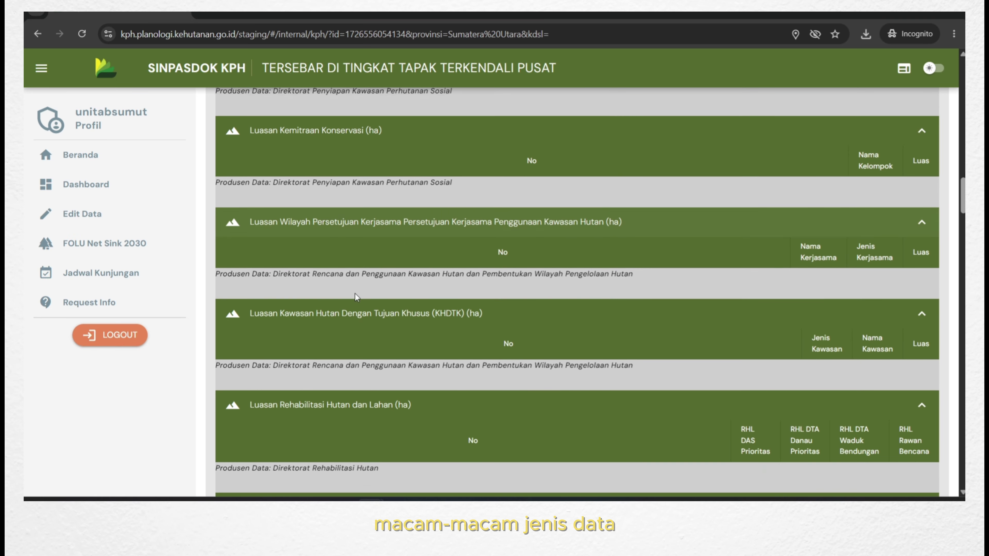
{"action": "scroll", "coordinate": [514, 331], "scroll_direction": "down", "scroll_amount": 2}
{"action": "scroll", "coordinate": [515, 331], "scroll_direction": "down", "scroll_amount": 5}
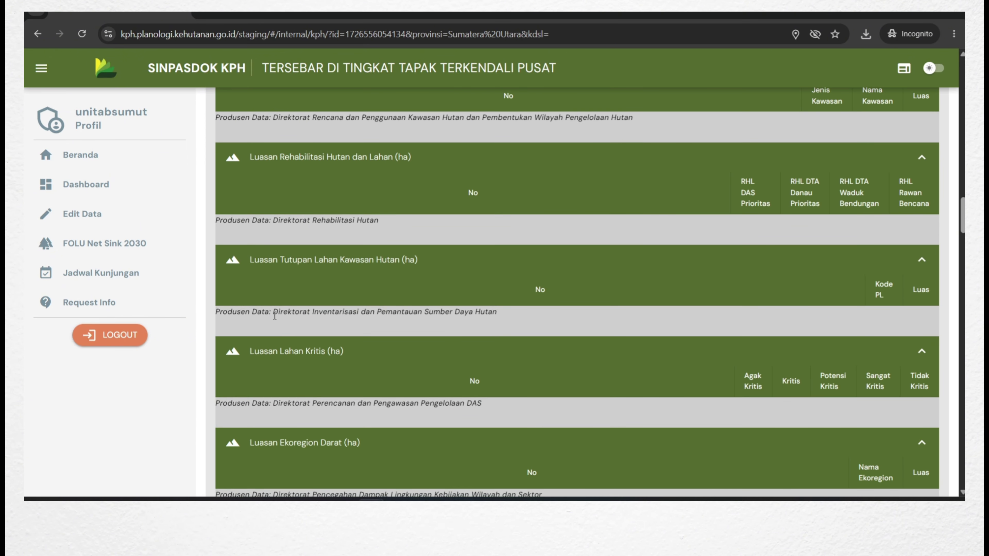
{"action": "scroll", "coordinate": [576, 352], "scroll_direction": "down", "scroll_amount": 5}
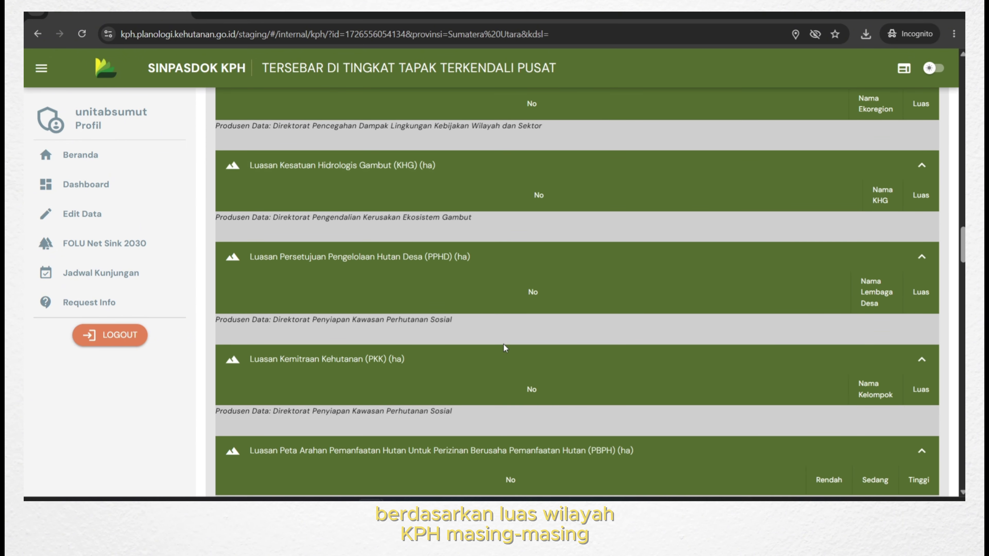
{"action": "scroll", "coordinate": [598, 329], "scroll_direction": "up", "scroll_amount": 12}
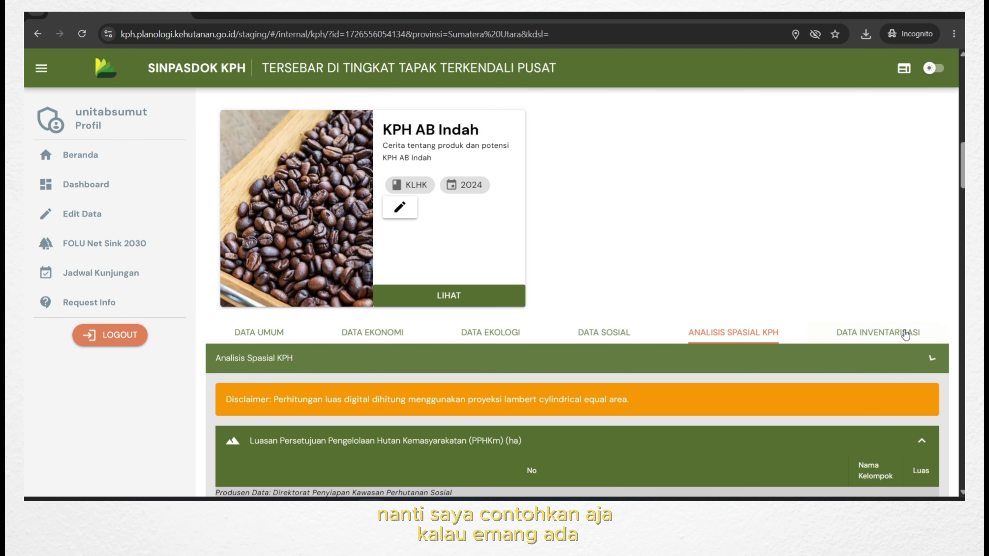
Show Data Inventarisasi and check that Inventarisasi Sosial Budaya is empty, then collapse it.
{"action": "left_click", "coordinate": [906, 334]}
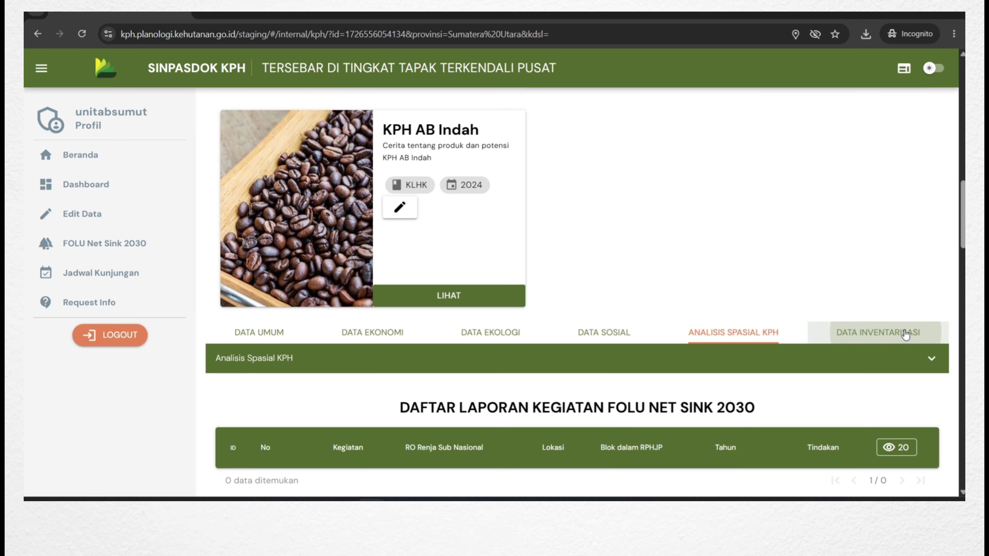
{"action": "left_click", "coordinate": [928, 358]}
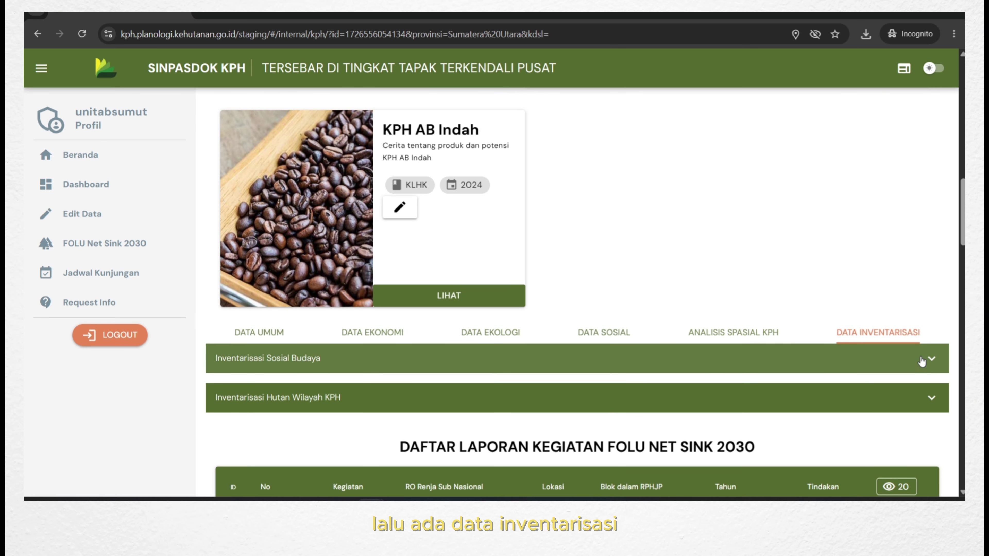
{"action": "scroll", "coordinate": [865, 269], "scroll_direction": "down", "scroll_amount": 3}
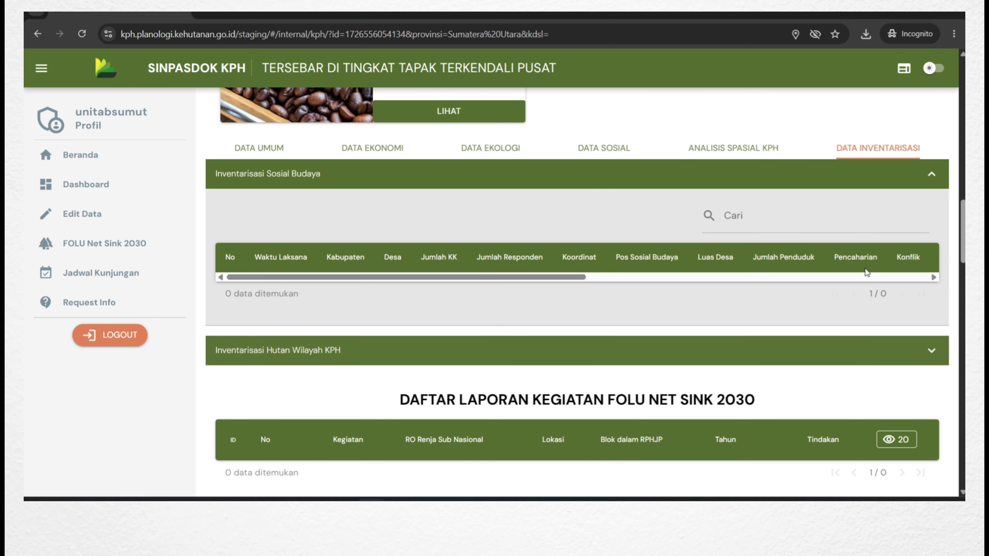
{"action": "left_click", "coordinate": [917, 181]}
Expand and collapse Inventarisasi Hutan Wilayah KPH, confirming it holds no data.
{"action": "left_click", "coordinate": [920, 216]}
{"action": "left_click", "coordinate": [919, 217]}
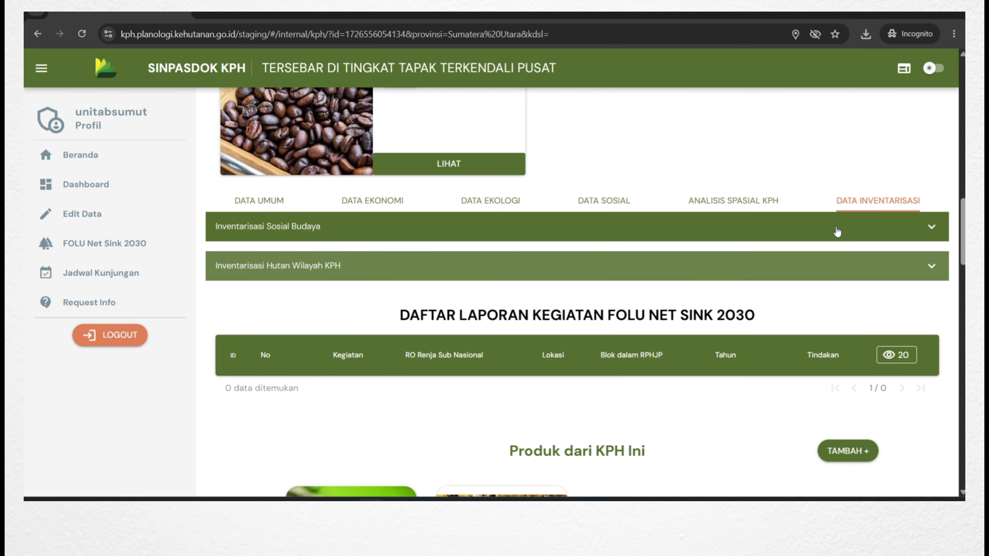
{"action": "scroll", "coordinate": [873, 248], "scroll_direction": "up", "scroll_amount": 2}
{"action": "scroll", "coordinate": [846, 293], "scroll_direction": "down", "scroll_amount": 10}
{"action": "scroll", "coordinate": [608, 304], "scroll_direction": "up", "scroll_amount": 10}
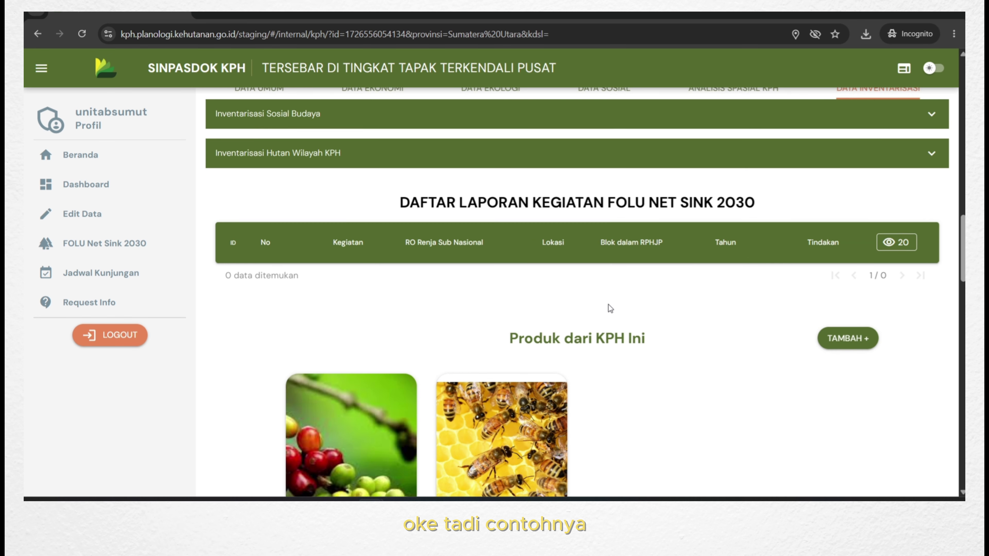
Log out of the UNIT AB SUMUT account, confirming the logout.
{"action": "left_click", "coordinate": [96, 337]}
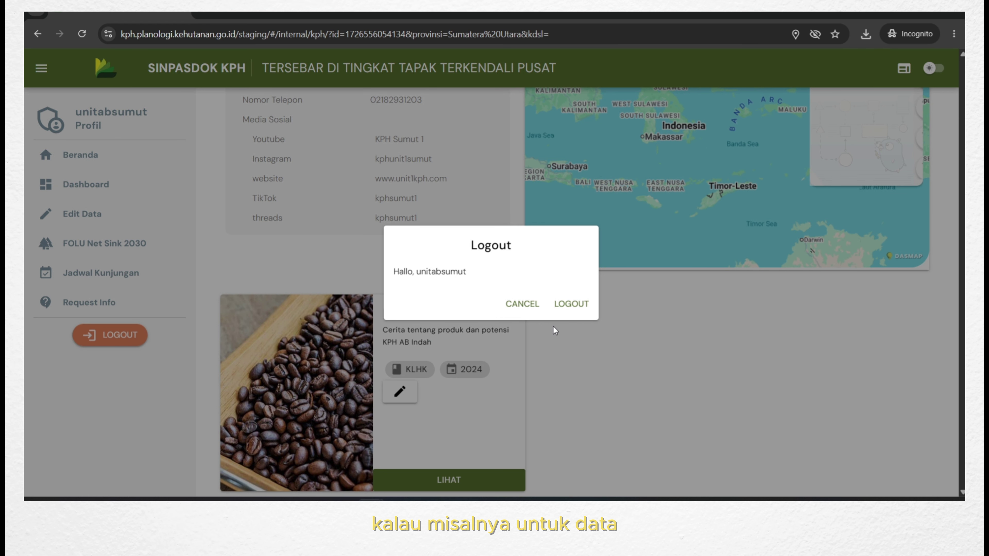
{"action": "left_click", "coordinate": [571, 304]}
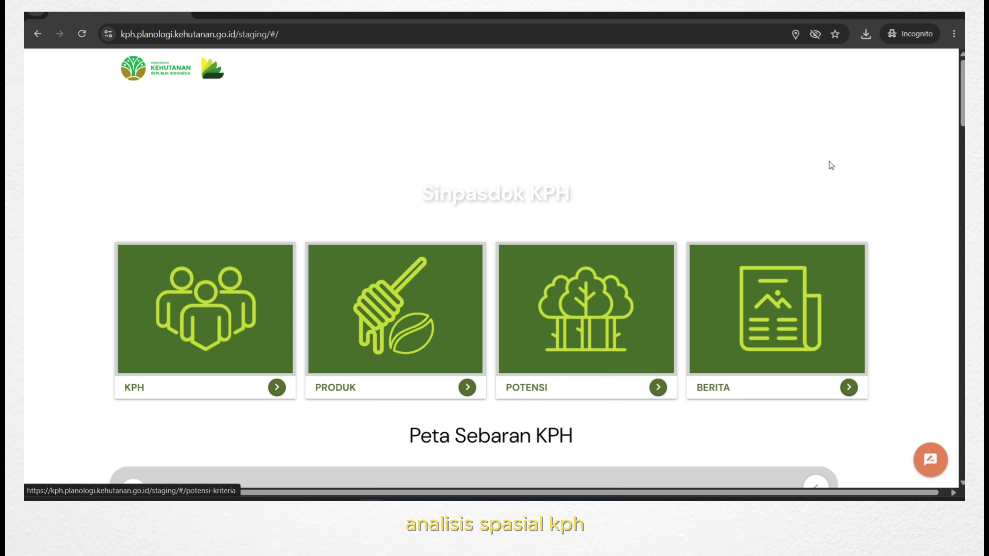
{"action": "scroll", "coordinate": [829, 161], "scroll_direction": "down", "scroll_amount": 3}
Log in with the Bali Selatan account's e-mail.
{"action": "left_click", "coordinate": [864, 66]}
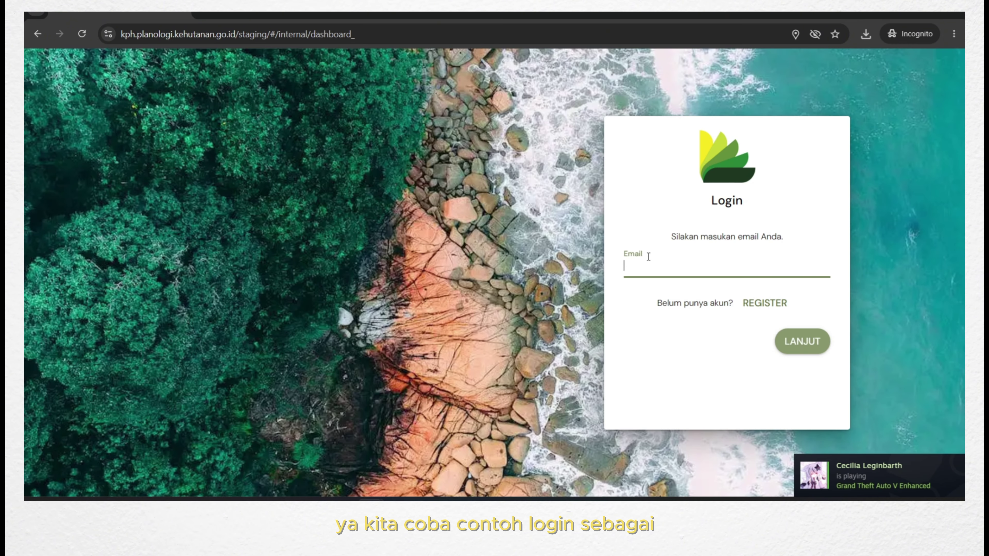
{"action": "type", "text": "balis"}
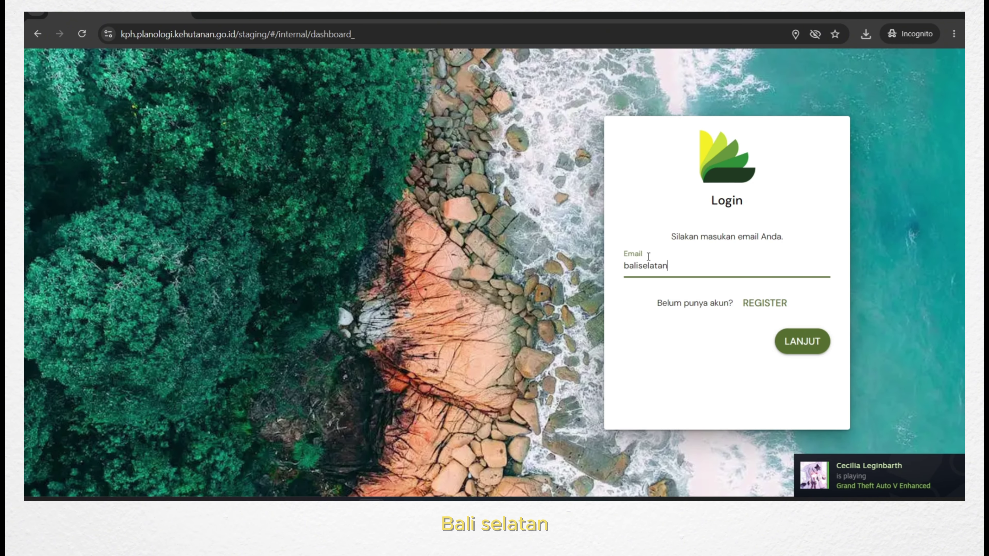
{"action": "type", "text": "elatan"}
{"action": "key", "text": "Return"}
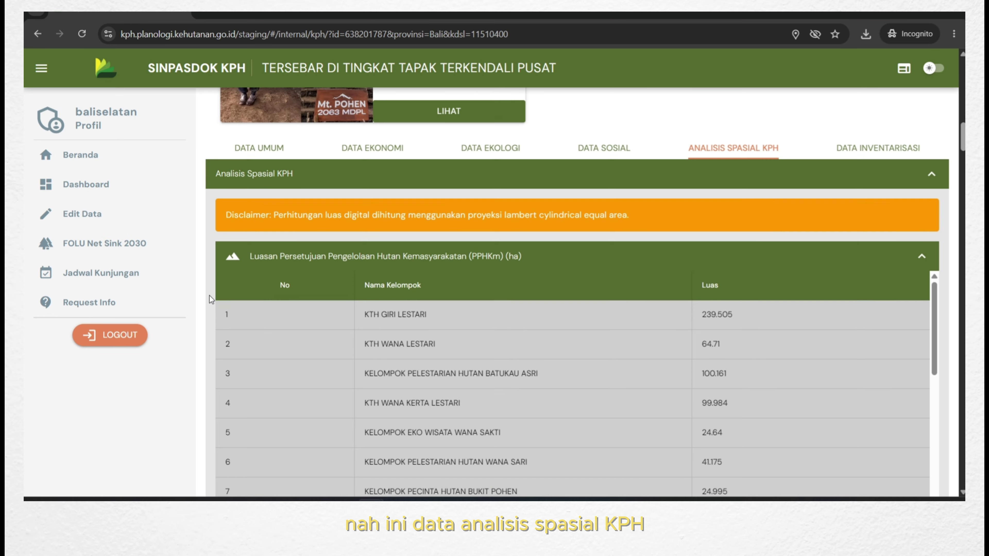
Review Bali Selatan's PPHKm group and KHDTK area tables under Analisis Spasial KPH.
{"action": "scroll", "coordinate": [210, 295], "scroll_direction": "down", "scroll_amount": 2}
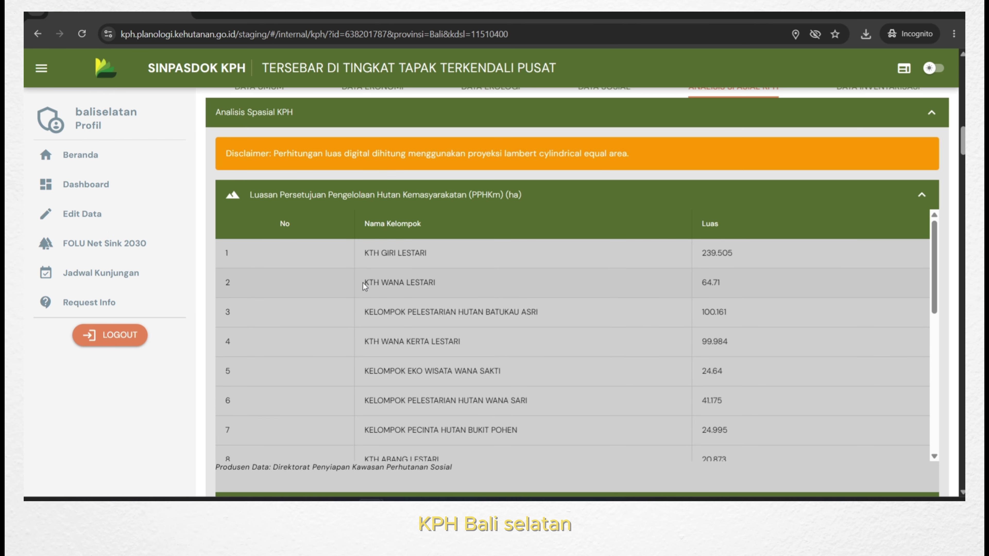
{"action": "scroll", "coordinate": [381, 268], "scroll_direction": "down", "scroll_amount": 2}
{"action": "scroll", "coordinate": [379, 296], "scroll_direction": "up", "scroll_amount": 2}
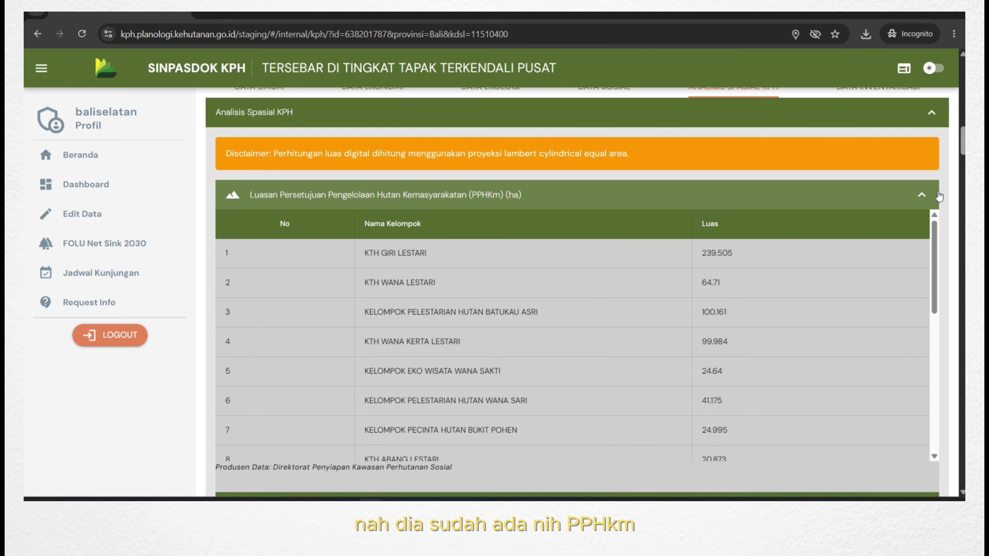
{"action": "scroll", "coordinate": [947, 199], "scroll_direction": "down", "scroll_amount": 4}
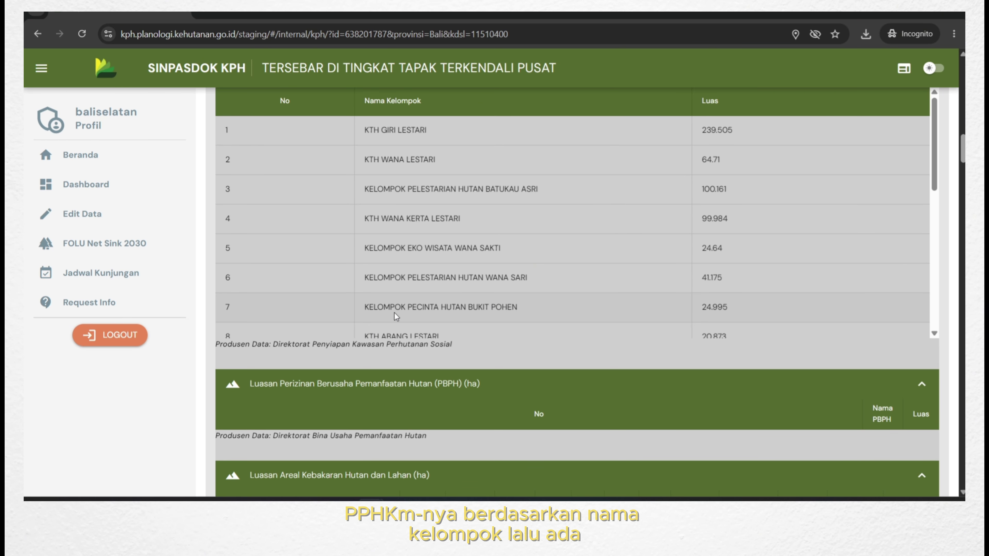
{"action": "scroll", "coordinate": [841, 404], "scroll_direction": "down", "scroll_amount": 12}
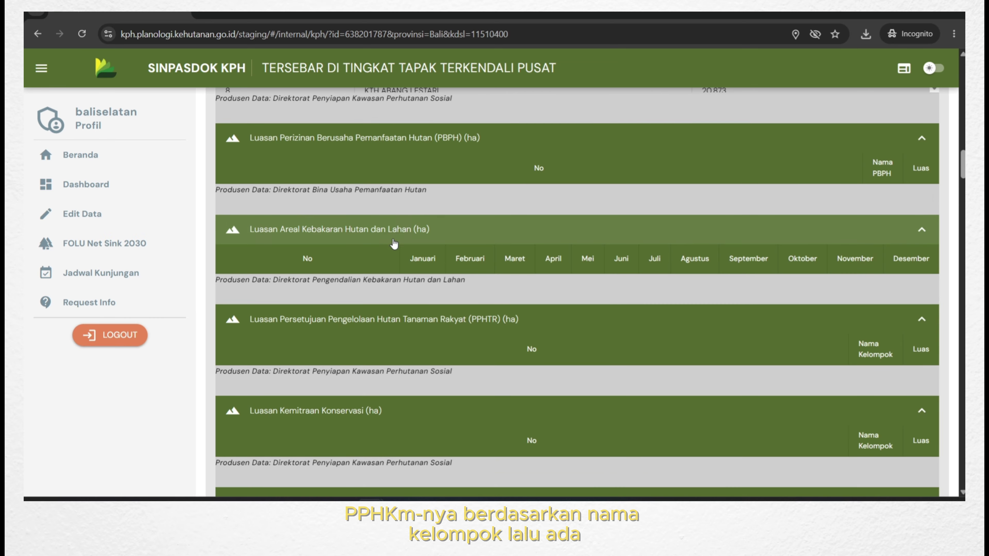
{"action": "scroll", "coordinate": [388, 225], "scroll_direction": "down", "scroll_amount": 7}
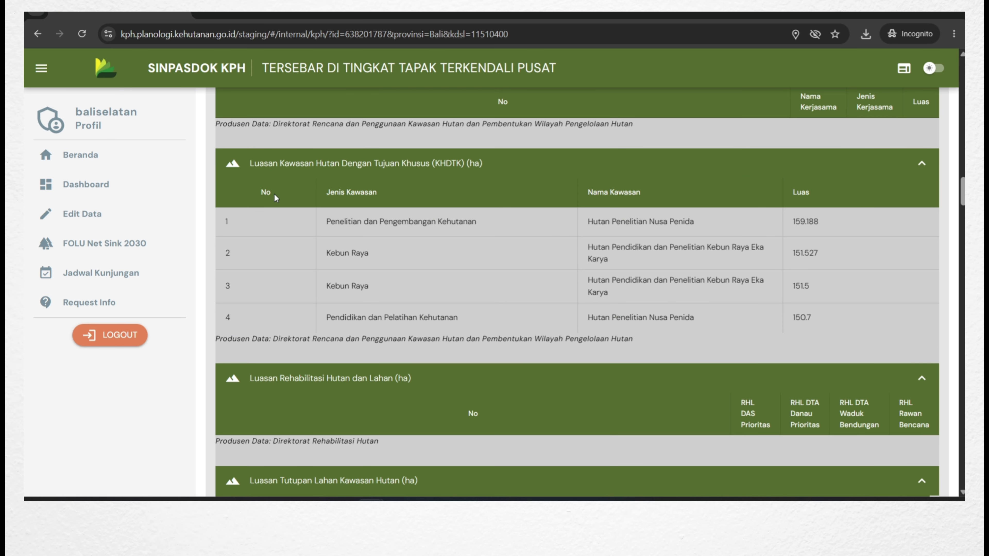
{"action": "scroll", "coordinate": [947, 351], "scroll_direction": "down", "scroll_amount": 5}
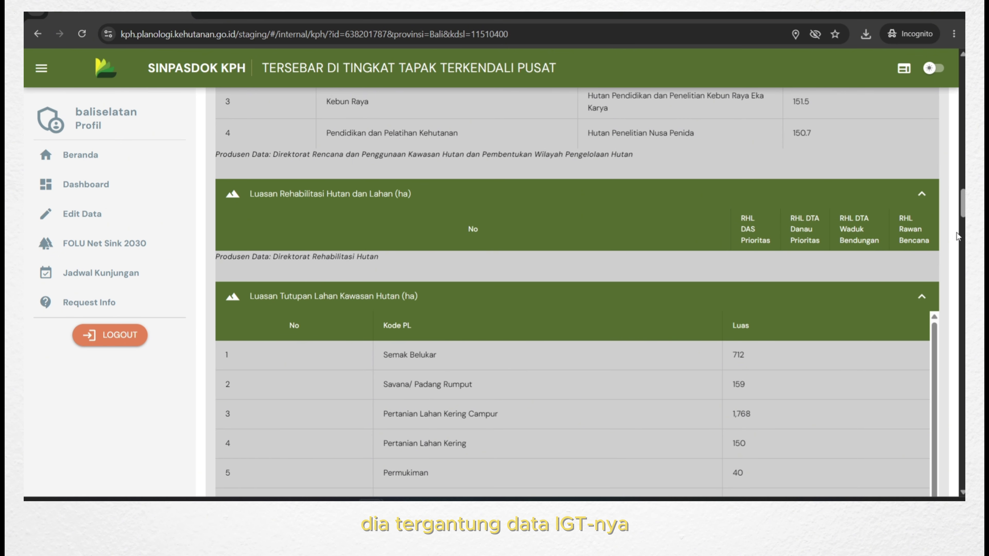
{"action": "scroll", "coordinate": [949, 246], "scroll_direction": "up", "scroll_amount": 3}
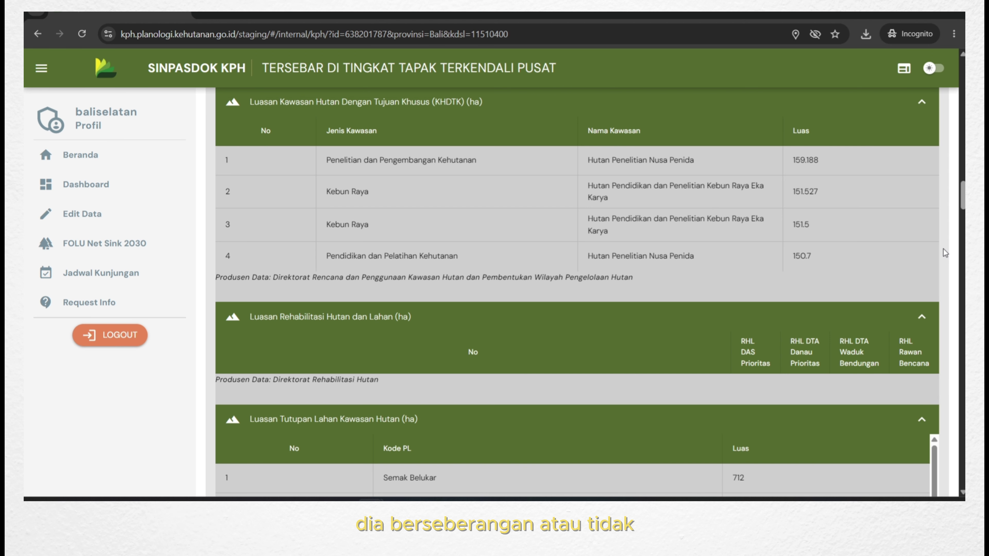
Review the land cover, Lahan Kritis, ecoregion, PPHD and RKTN tables, then return upward.
{"action": "scroll", "coordinate": [944, 249], "scroll_direction": "down", "scroll_amount": 5}
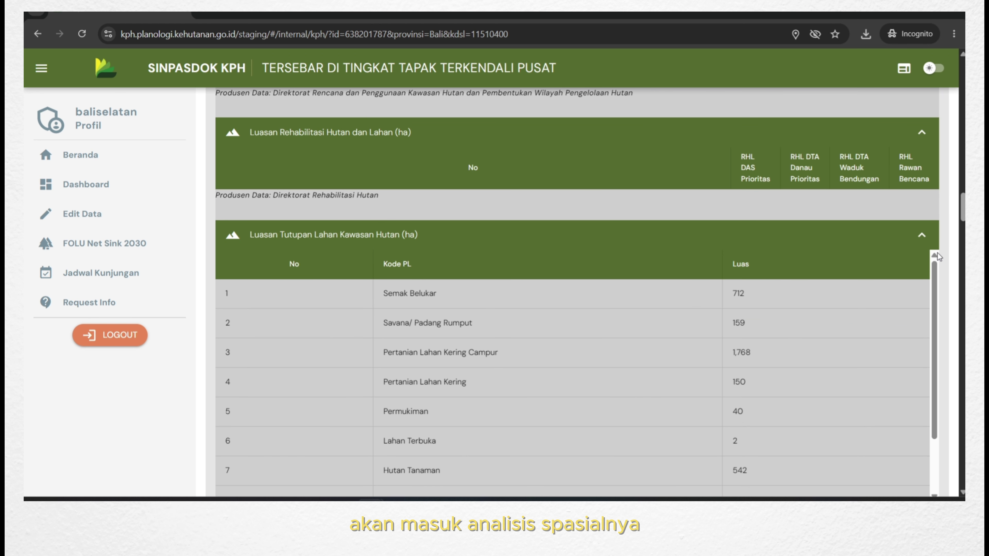
{"action": "scroll", "coordinate": [937, 253], "scroll_direction": "down", "scroll_amount": 2}
{"action": "scroll", "coordinate": [937, 253], "scroll_direction": "down", "scroll_amount": 1}
{"action": "scroll", "coordinate": [940, 258], "scroll_direction": "down", "scroll_amount": 5}
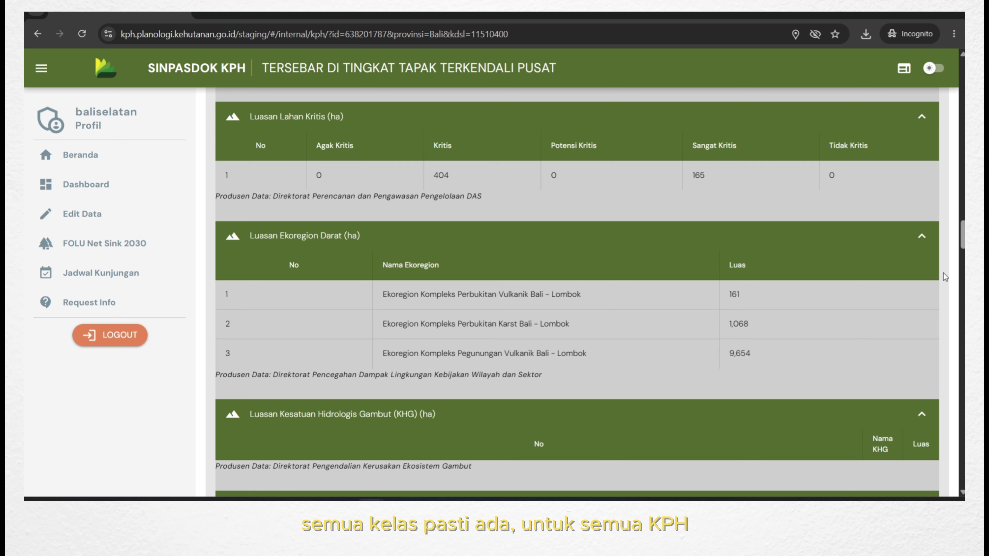
{"action": "scroll", "coordinate": [946, 280], "scroll_direction": "down", "scroll_amount": 6}
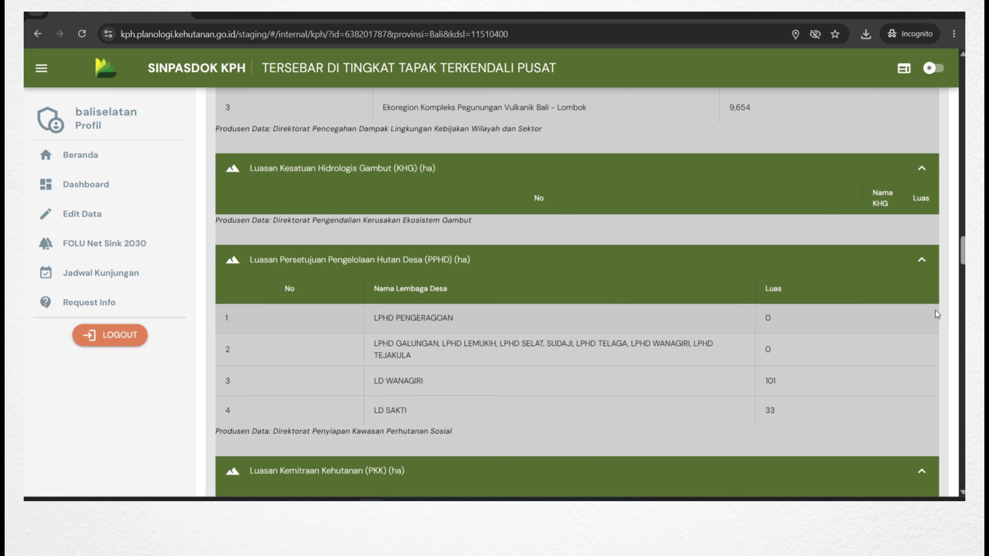
{"action": "scroll", "coordinate": [936, 310], "scroll_direction": "down", "scroll_amount": 2}
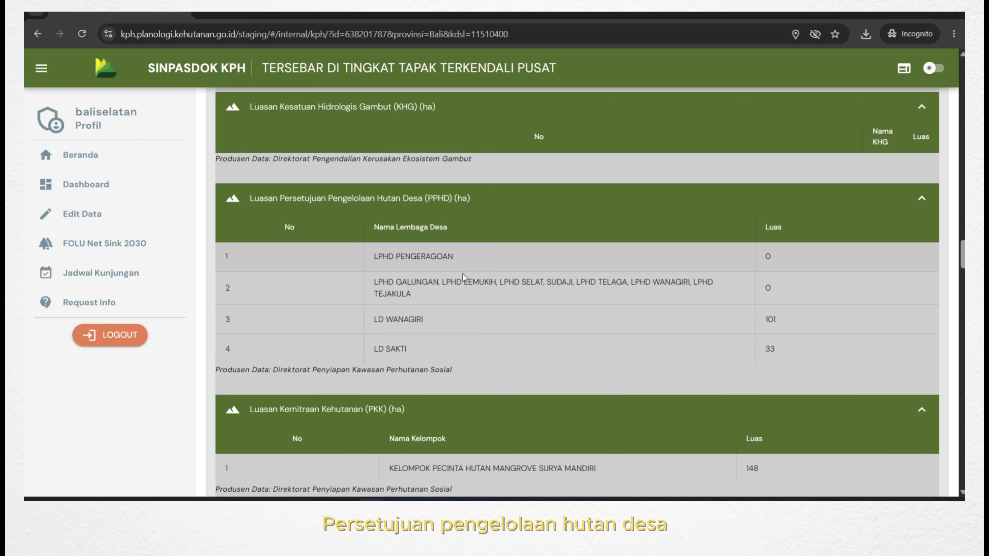
{"action": "scroll", "coordinate": [944, 365], "scroll_direction": "down", "scroll_amount": 10}
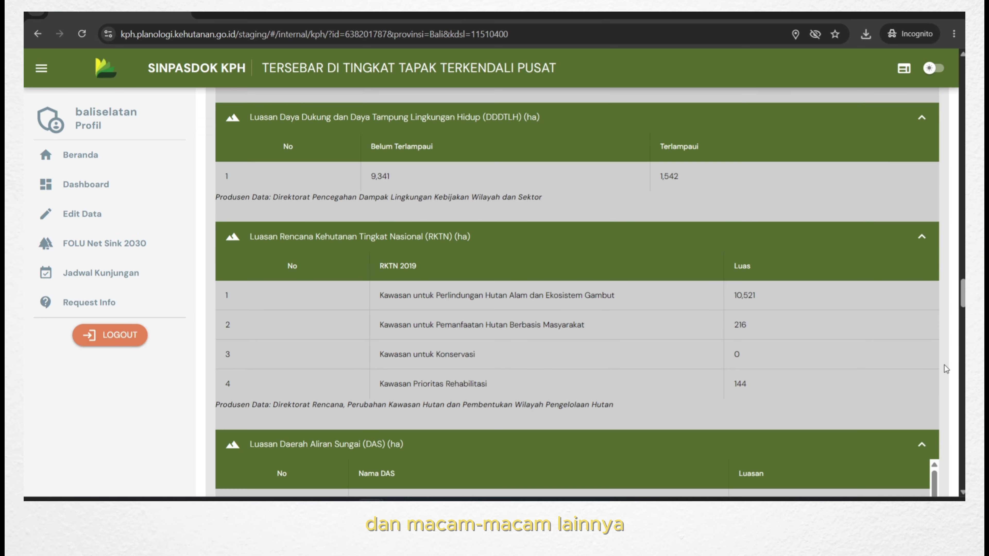
{"action": "scroll", "coordinate": [944, 365], "scroll_direction": "up", "scroll_amount": 10}
{"action": "scroll", "coordinate": [942, 364], "scroll_direction": "up", "scroll_amount": 20}
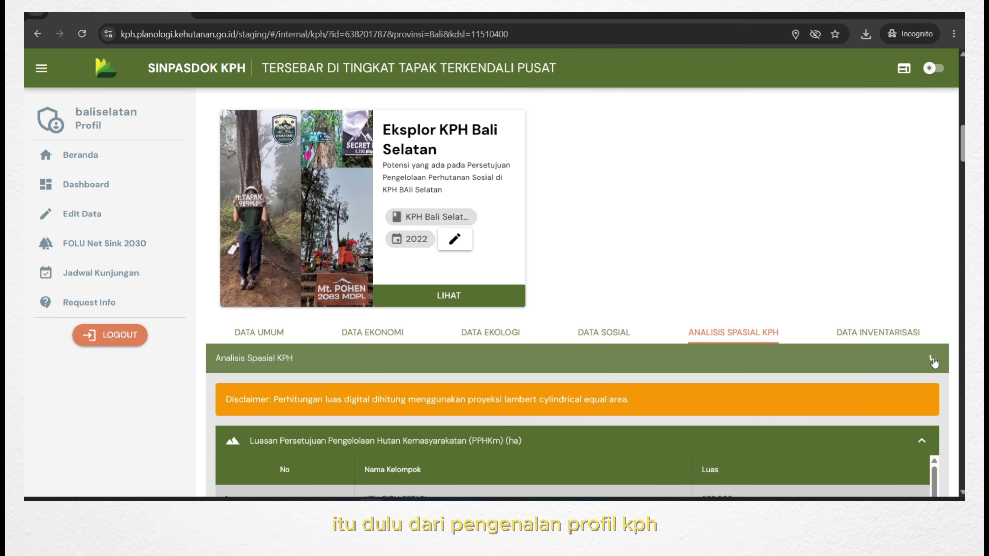
View Bali Selatan's 19 Produk cards at the profile top, then log out.
{"action": "scroll", "coordinate": [939, 335], "scroll_direction": "up", "scroll_amount": 10}
{"action": "scroll", "coordinate": [933, 296], "scroll_direction": "up", "scroll_amount": 5}
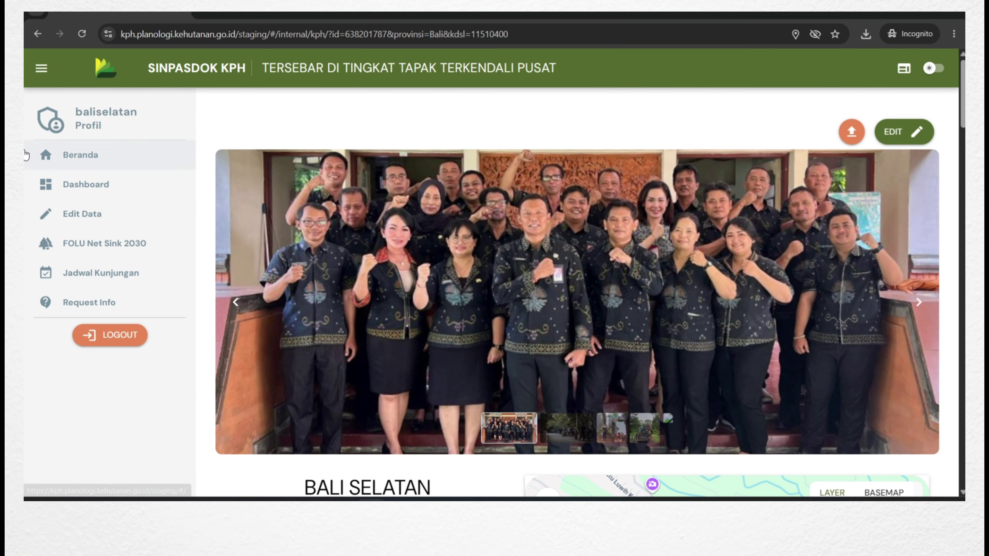
{"action": "scroll", "coordinate": [210, 360], "scroll_direction": "down", "scroll_amount": 15}
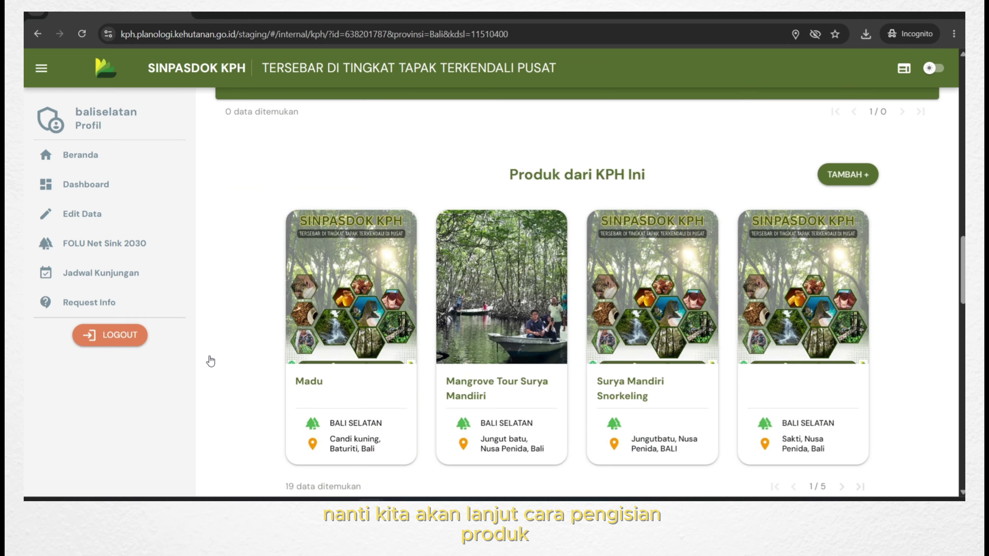
{"action": "scroll", "coordinate": [208, 357], "scroll_direction": "up", "scroll_amount": 15}
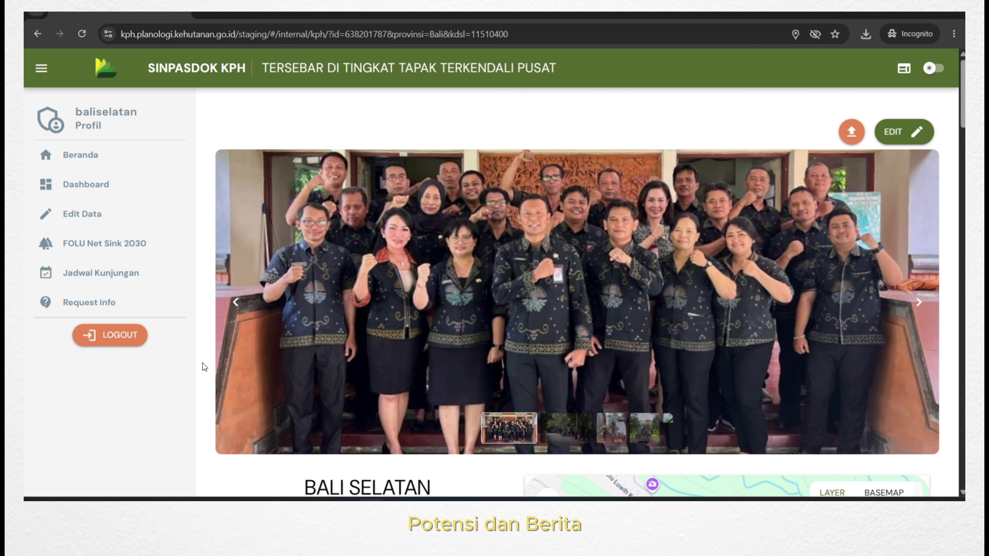
{"action": "left_click", "coordinate": [135, 341]}
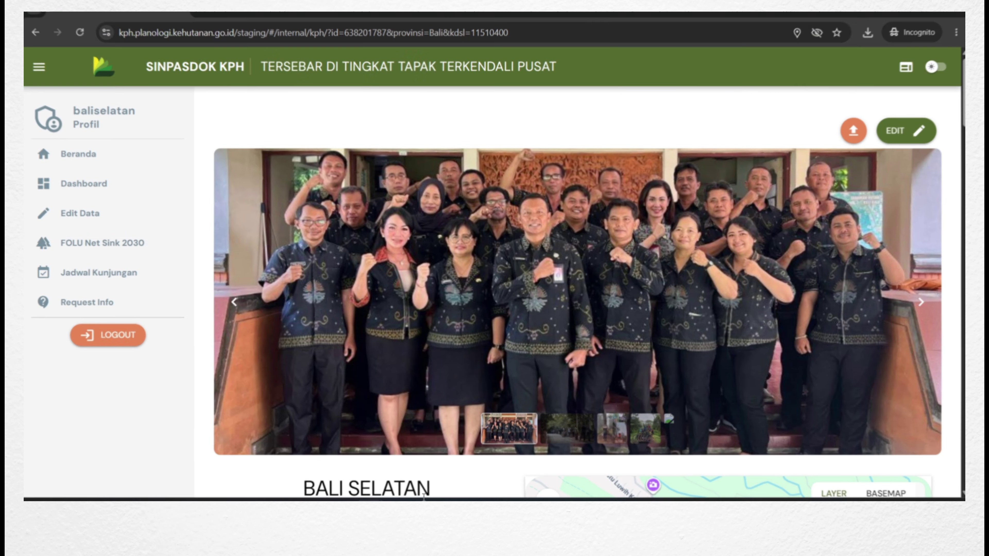